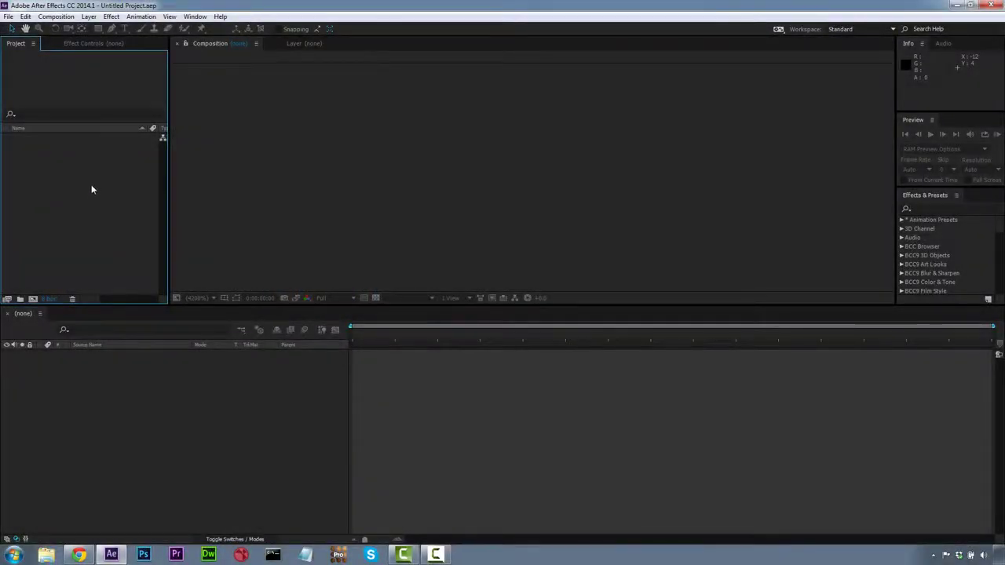
# - Import the clip A009_C022_1006PV from the rain test guy folder as footage
pyautogui.rightClick(89, 182)
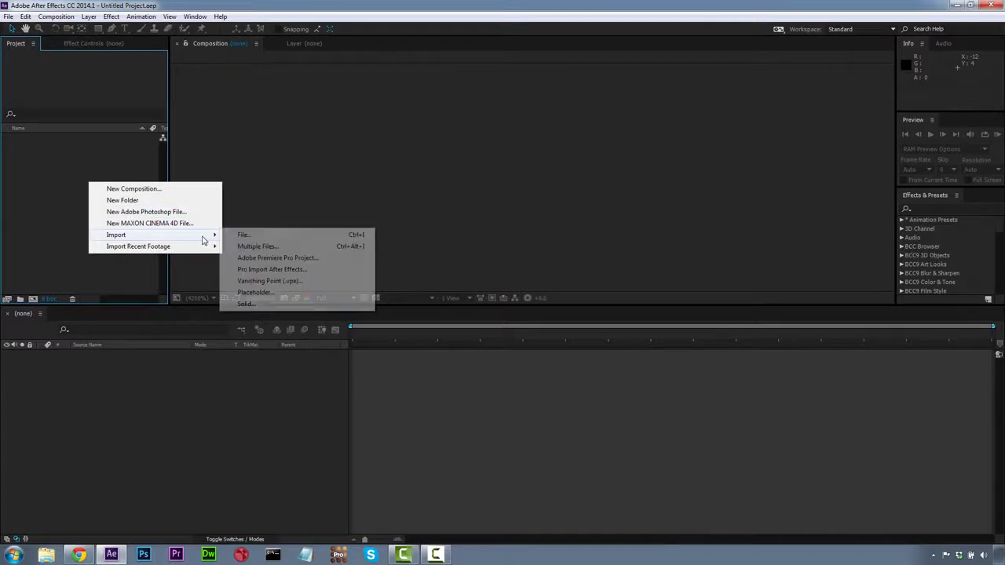
pyautogui.click(240, 234)
pyautogui.click(420, 201)
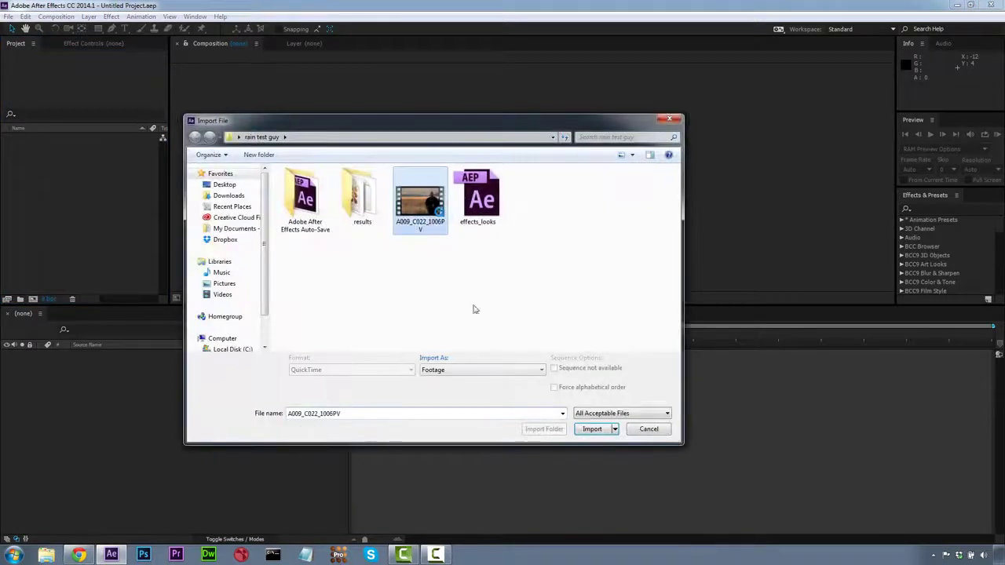
pyautogui.click(591, 428)
# - Check the frame rate and pixel aspect ratio in the main Interpret Footage options of A009_C022_1006PV.mov
pyautogui.rightClick(96, 141)
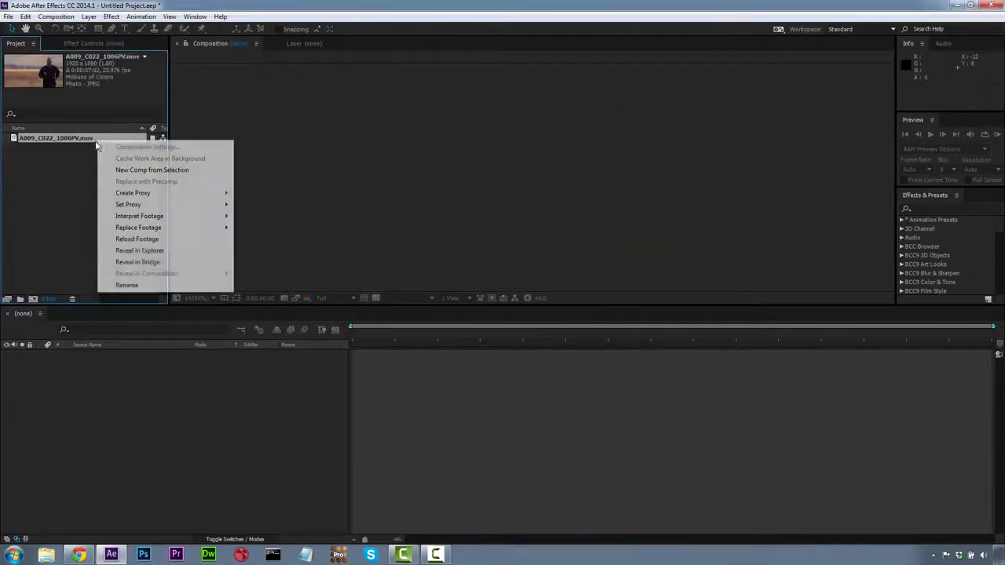
pyautogui.moveTo(149, 222)
pyautogui.click(259, 216)
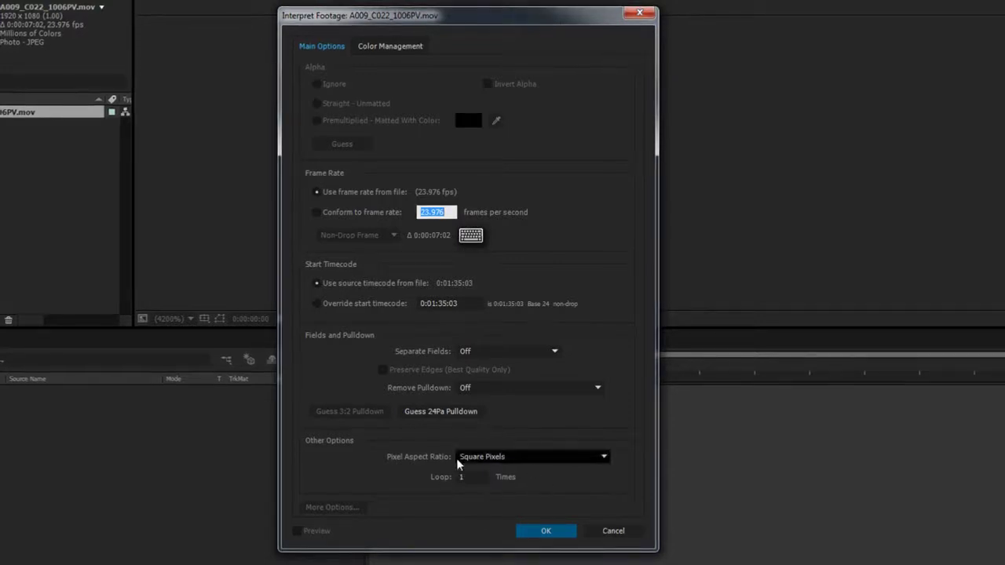
pyautogui.click(547, 531)
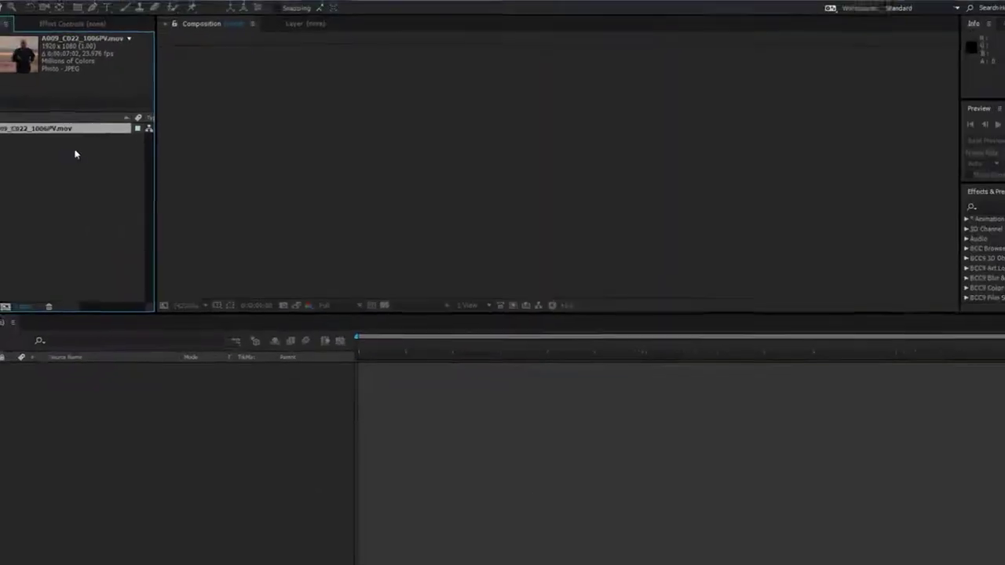
# - Create a composition from A009_C022_1006PV.mov and review its composition settings
pyautogui.moveTo(89, 138); pyautogui.dragTo(171, 403)
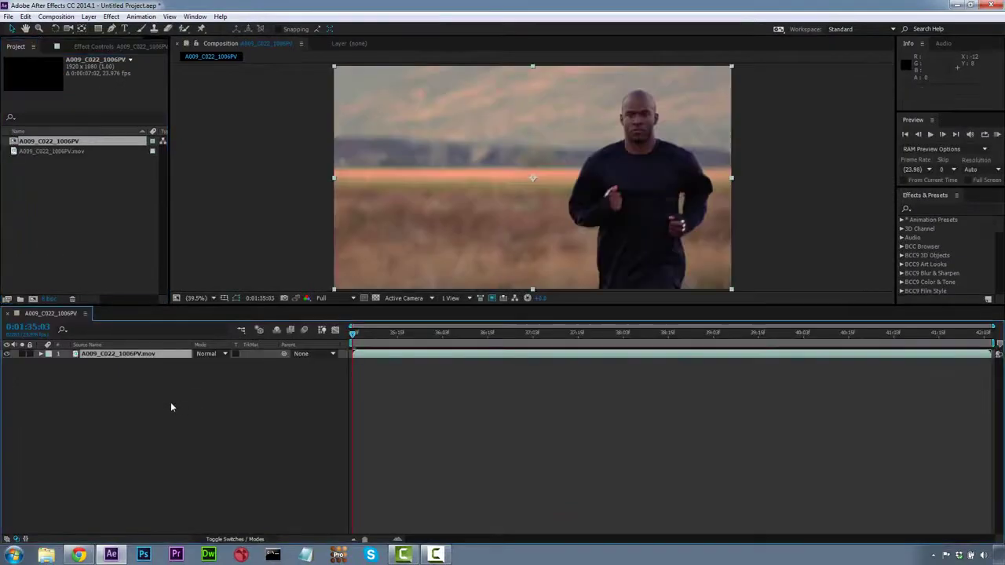
pyautogui.click(66, 17)
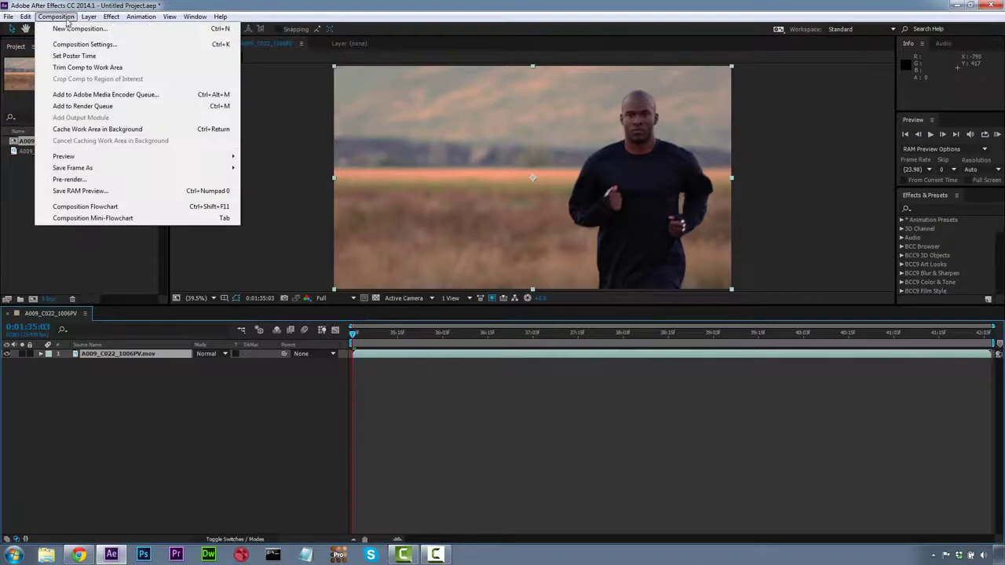
pyautogui.click(78, 45)
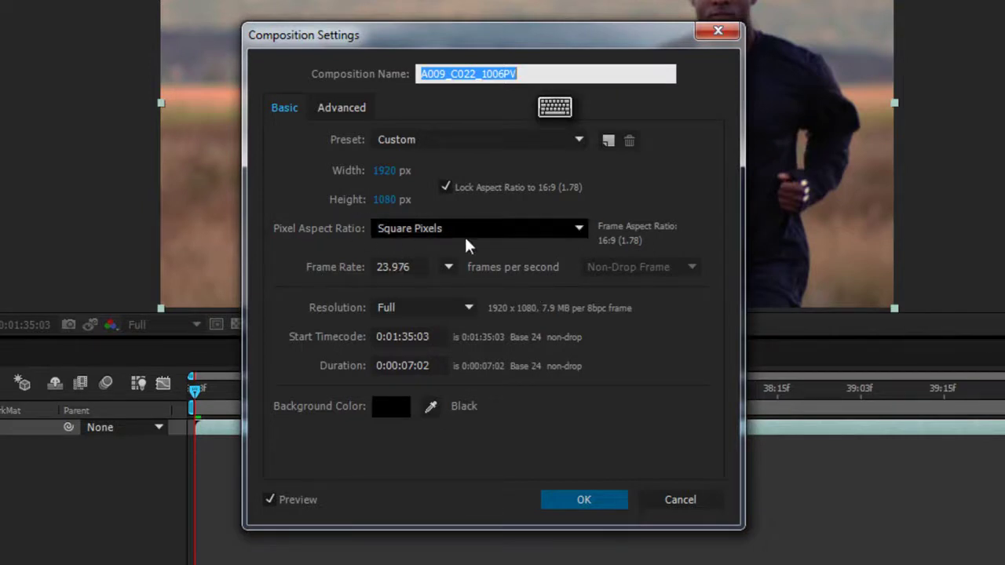
pyautogui.click(578, 501)
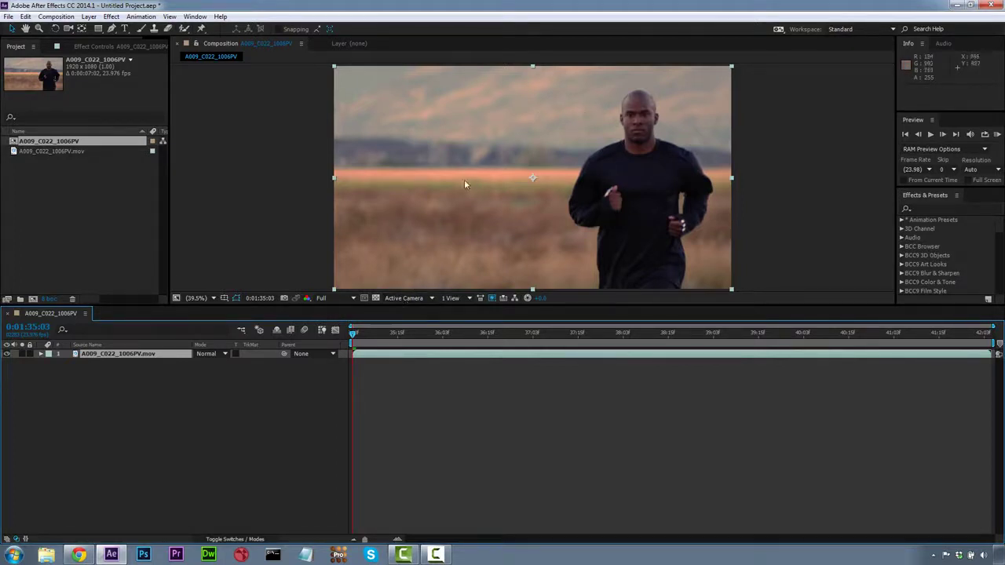
# - Play a preview of the running man clip and return to its first frame
pyautogui.click(930, 134)
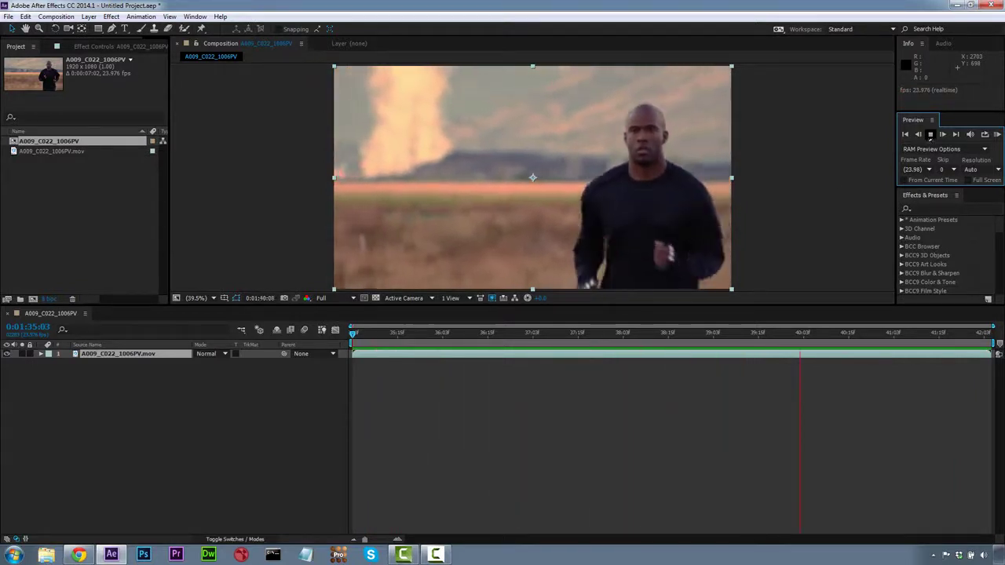
pyautogui.click(931, 135)
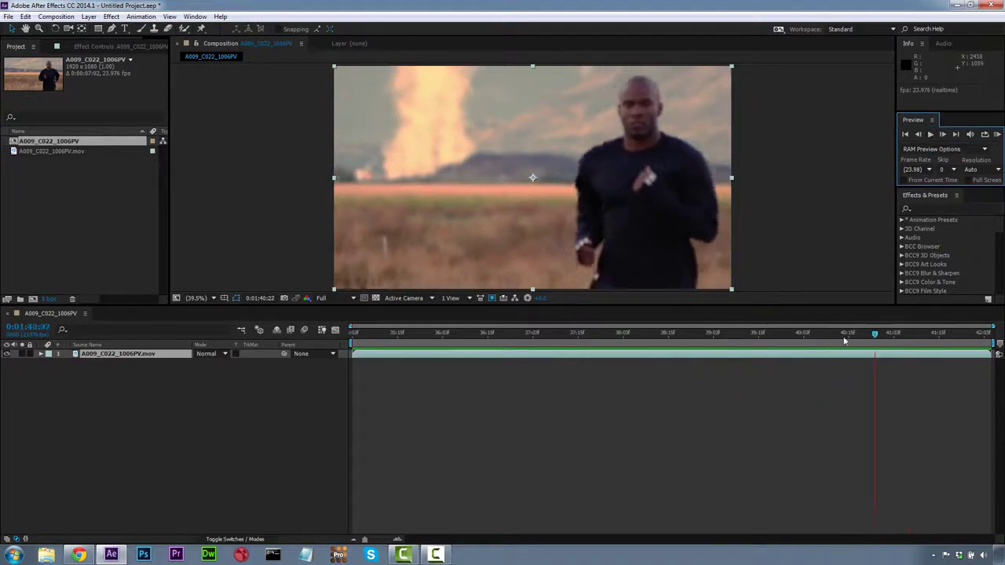
pyautogui.click(289, 328)
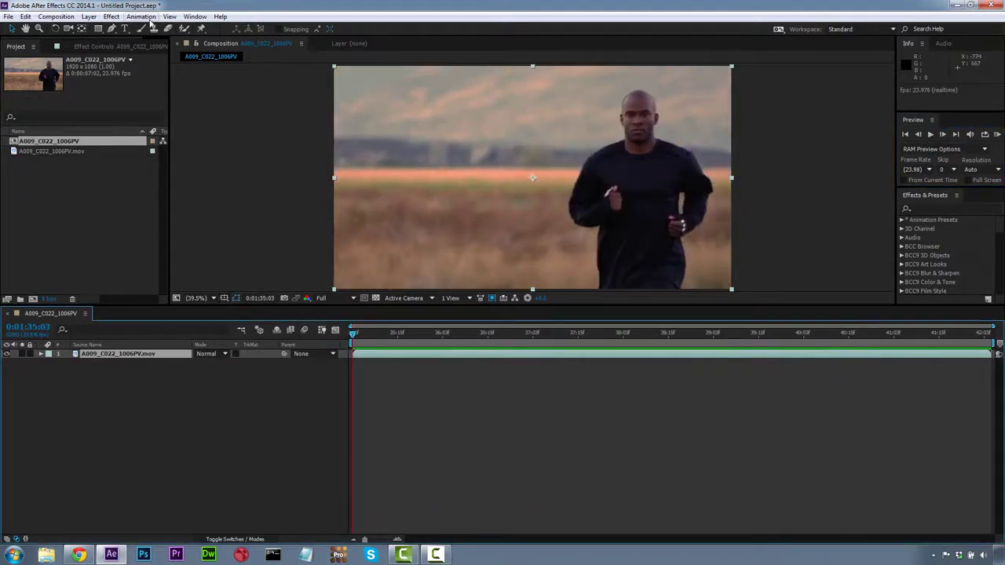
# - Send the clip to mocha AE, postpone registration, and create a project named A009_C022_1006PV_demotest covering frames 0 to 169
pyautogui.click(140, 17)
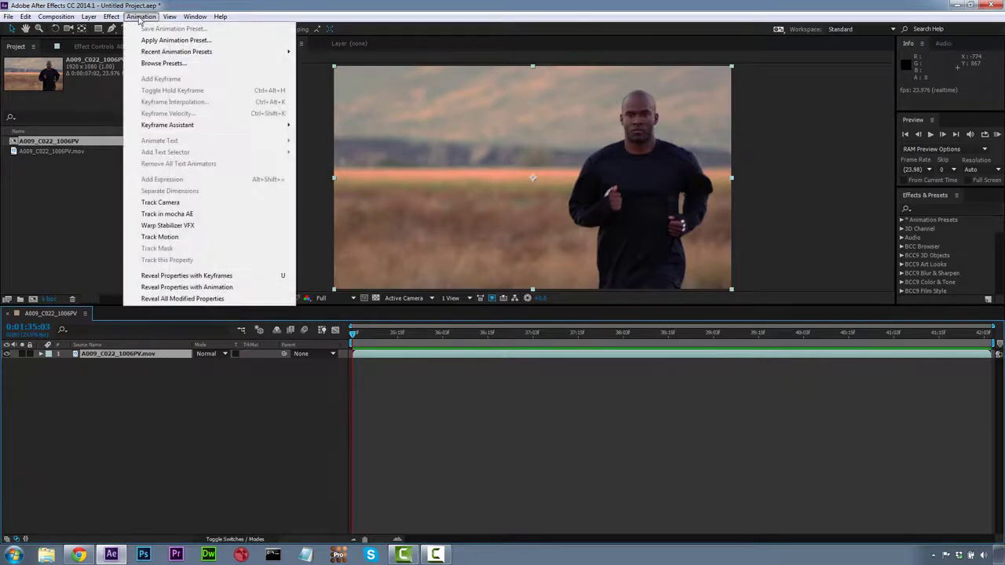
pyautogui.click(168, 214)
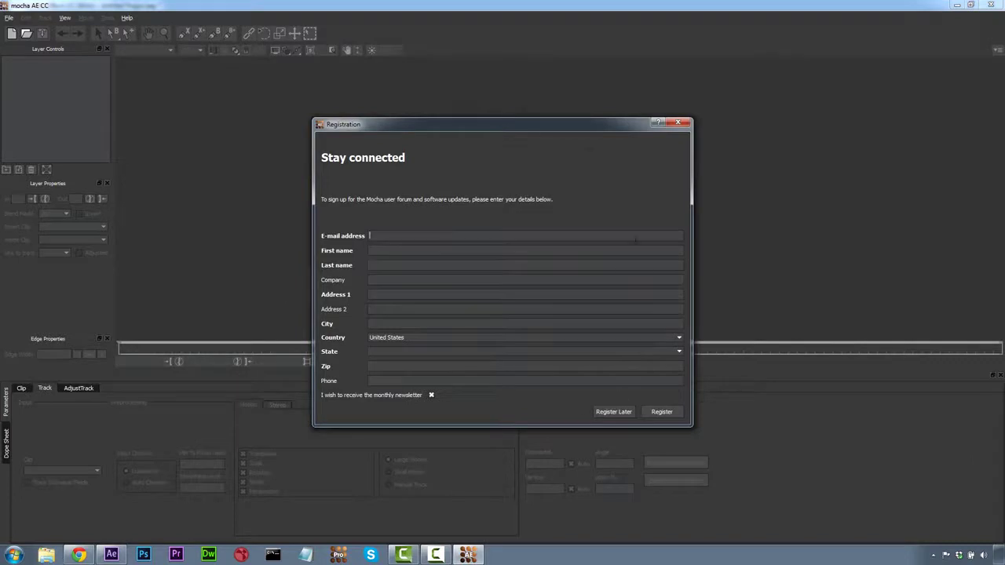
pyautogui.click(613, 411)
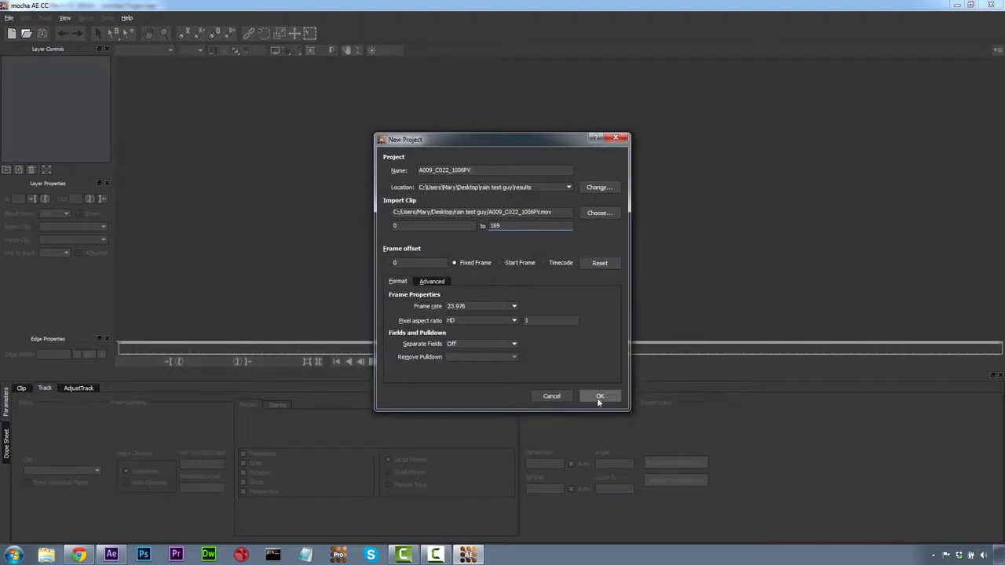
pyautogui.write('emotest')
pyautogui.click(601, 396)
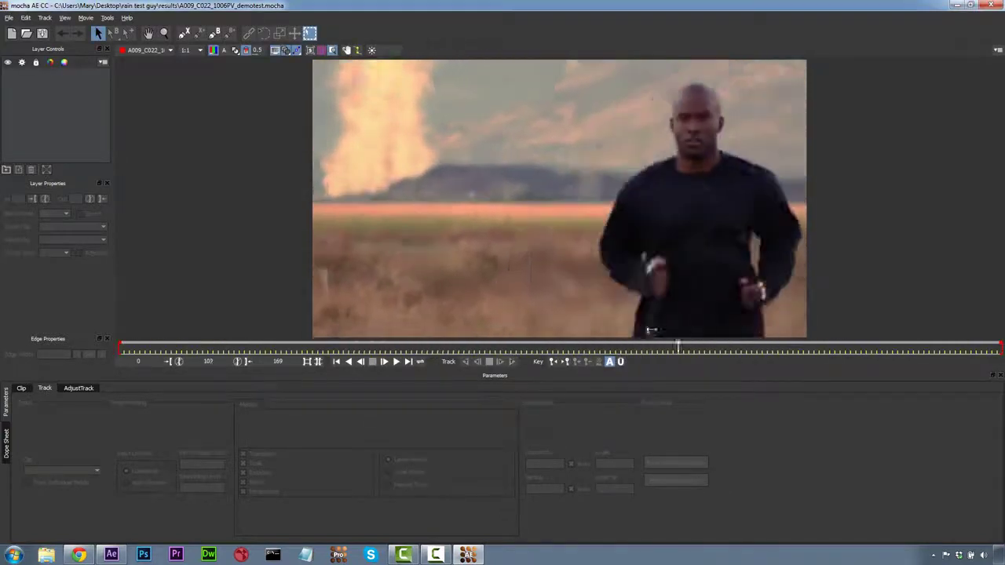
# - Draw a closed X-spline around the man's head and neck on the first frame and adjust its point handles
pyautogui.click(184, 33)
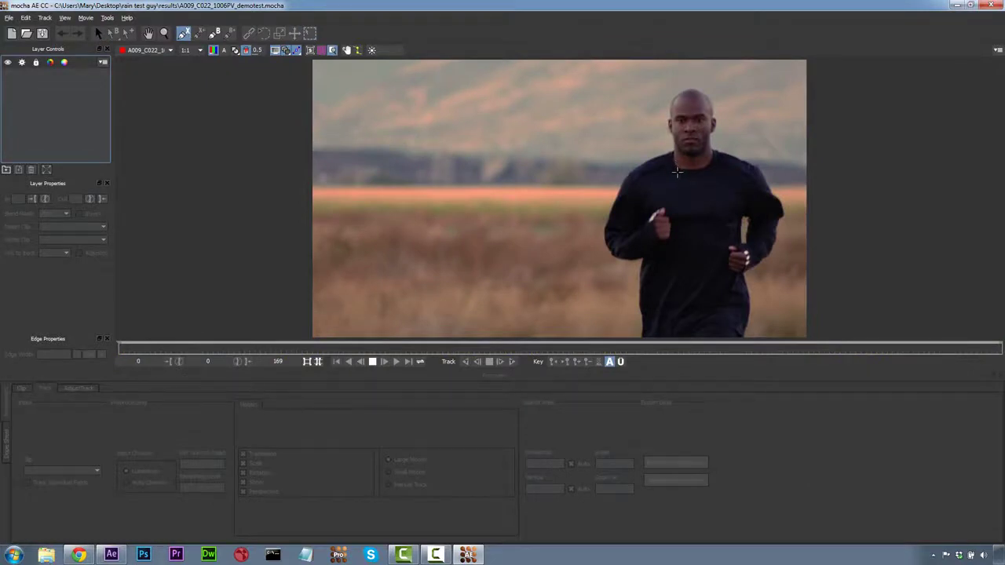
pyautogui.click(682, 173)
pyautogui.click(673, 166)
pyautogui.click(674, 142)
pyautogui.click(670, 133)
pyautogui.click(668, 125)
pyautogui.click(671, 117)
pyautogui.click(669, 107)
pyautogui.click(689, 89)
pyautogui.click(704, 93)
pyautogui.click(713, 103)
pyautogui.click(712, 117)
pyautogui.click(712, 126)
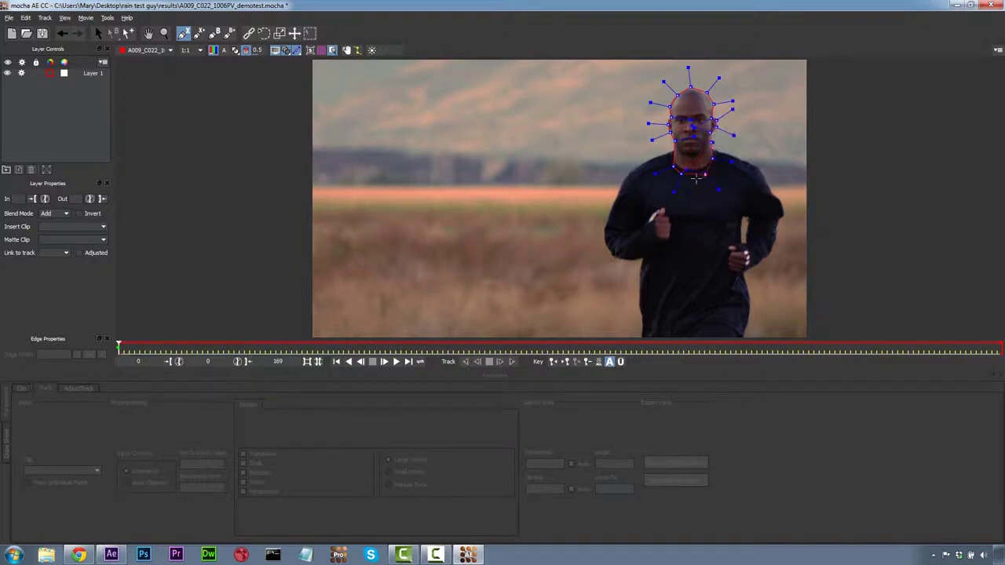
pyautogui.click(681, 174)
pyautogui.moveTo(720, 79); pyautogui.dragTo(673, 97)
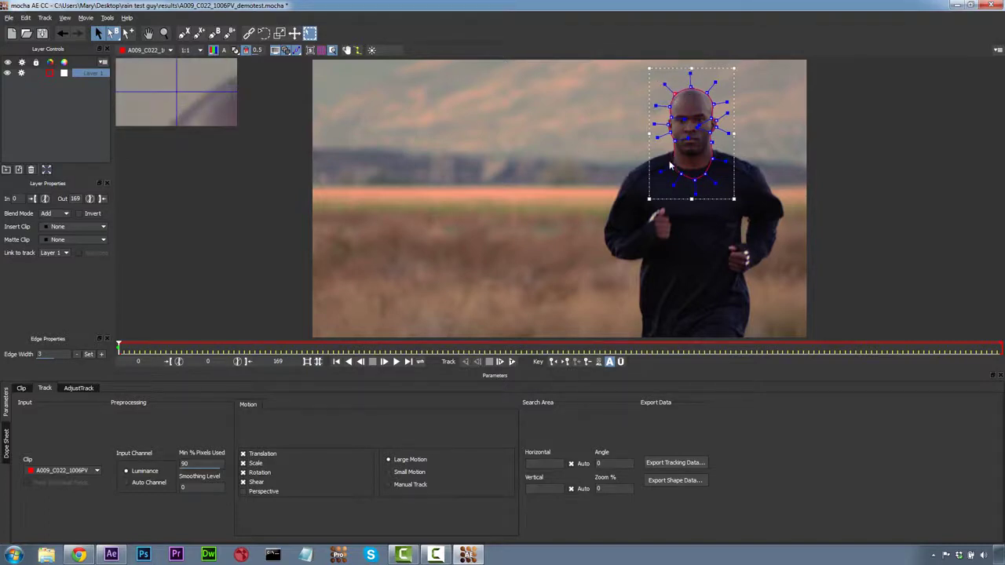
pyautogui.press('z')
pyautogui.moveTo(655, 212); pyautogui.dragTo(699, 185)
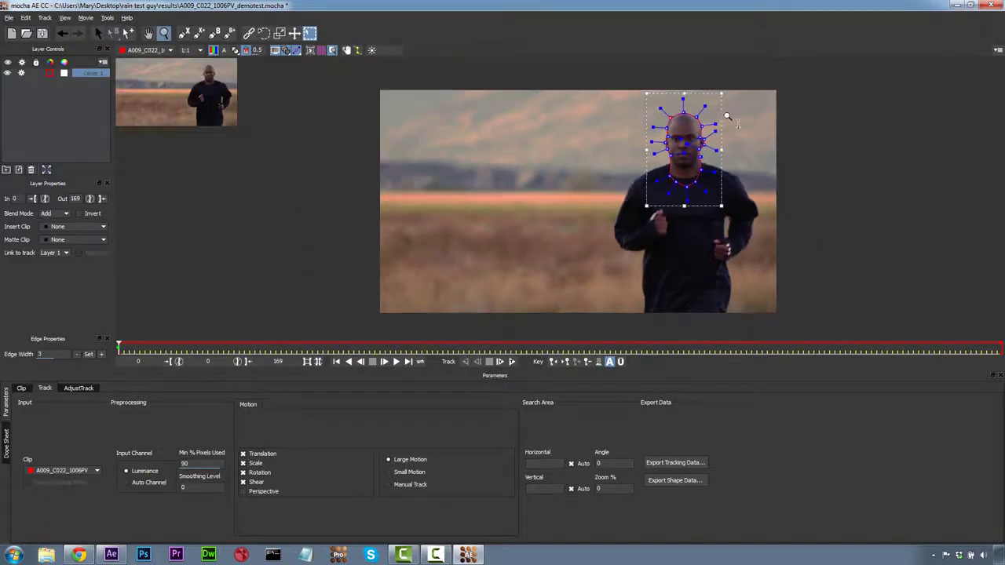
# - Rename the spline layer as head track
pyautogui.click(183, 33)
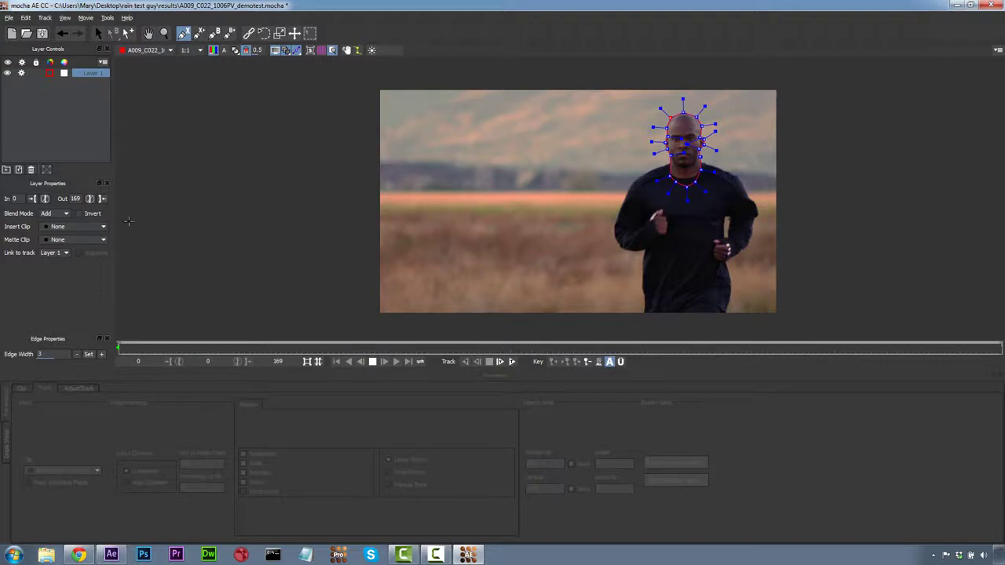
pyautogui.click(90, 75)
pyautogui.doubleClick(92, 74)
pyautogui.press('Return')
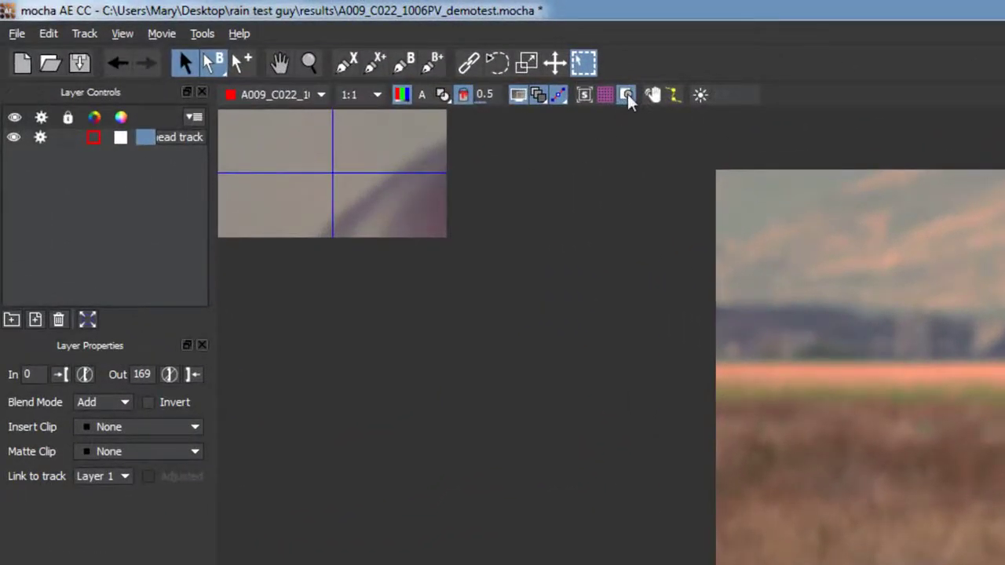
# - Turn off the zoom window and track the head shape forward through the clip to frame 169
pyautogui.click(627, 95)
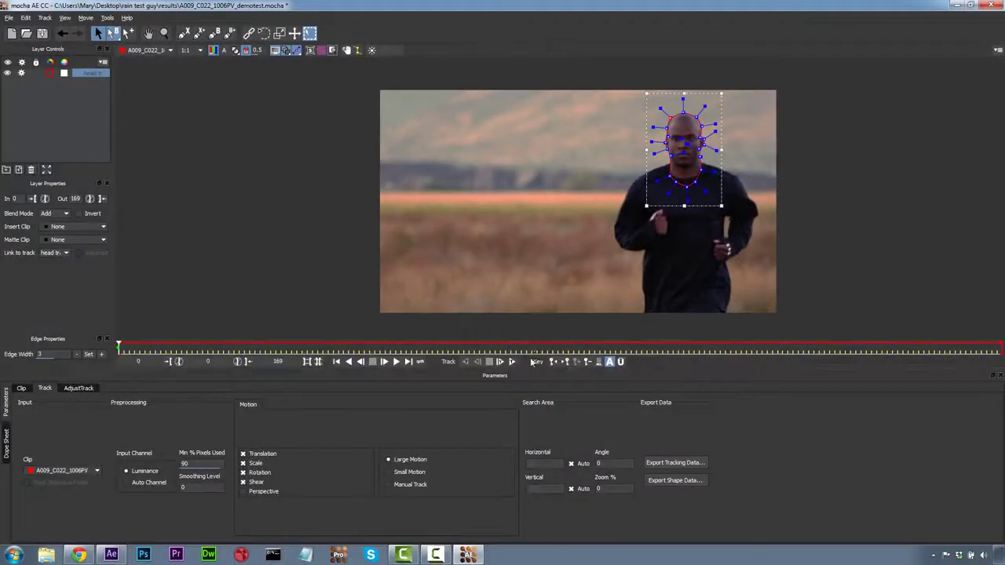
pyautogui.click(512, 362)
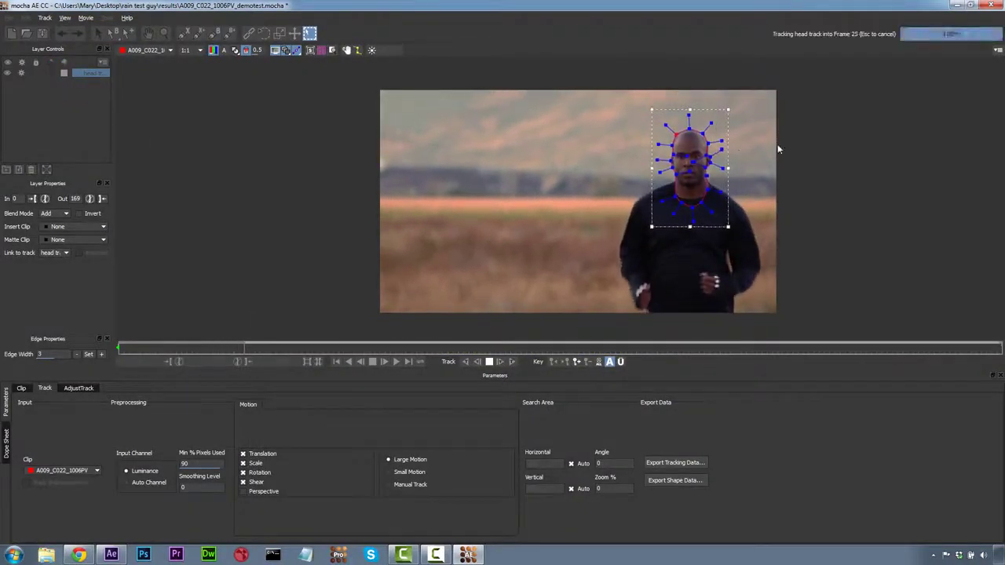
pyautogui.press('Escape')
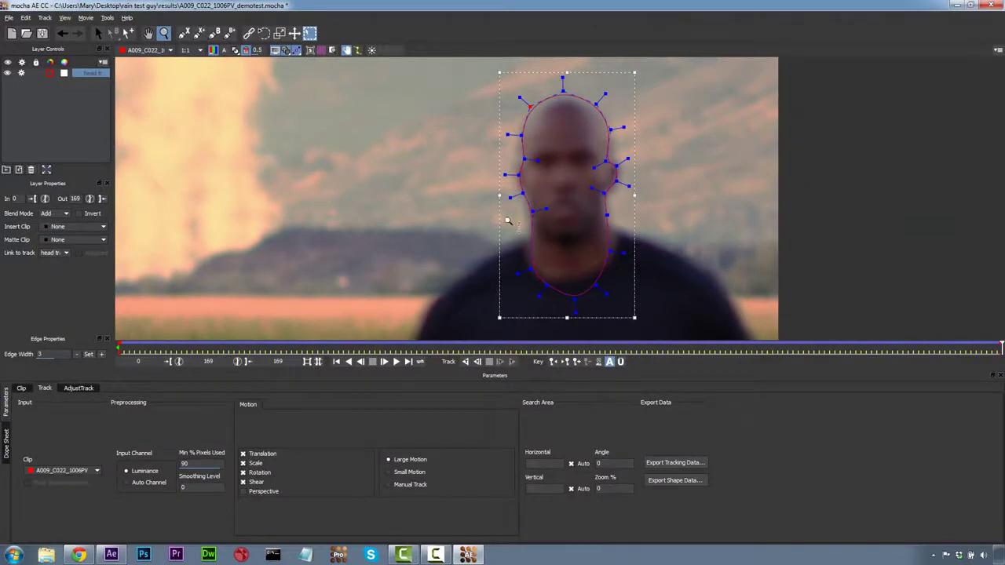
# - Widen the head shape slightly on both sides at frame 169 to fit the man's head
pyautogui.moveTo(570, 192); pyautogui.dragTo(542, 214)
pyautogui.click(99, 33)
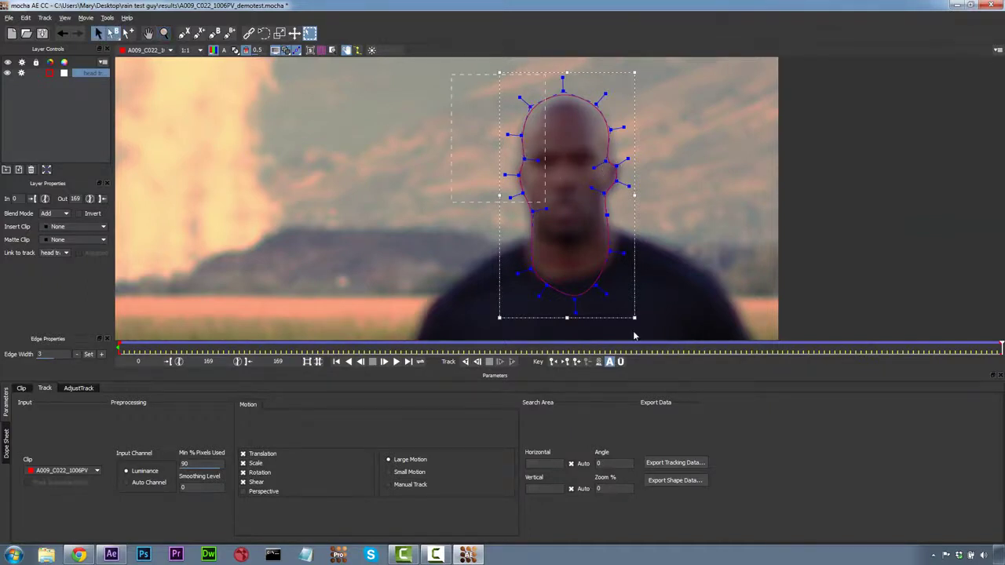
pyautogui.moveTo(633, 196); pyautogui.dragTo(638, 196)
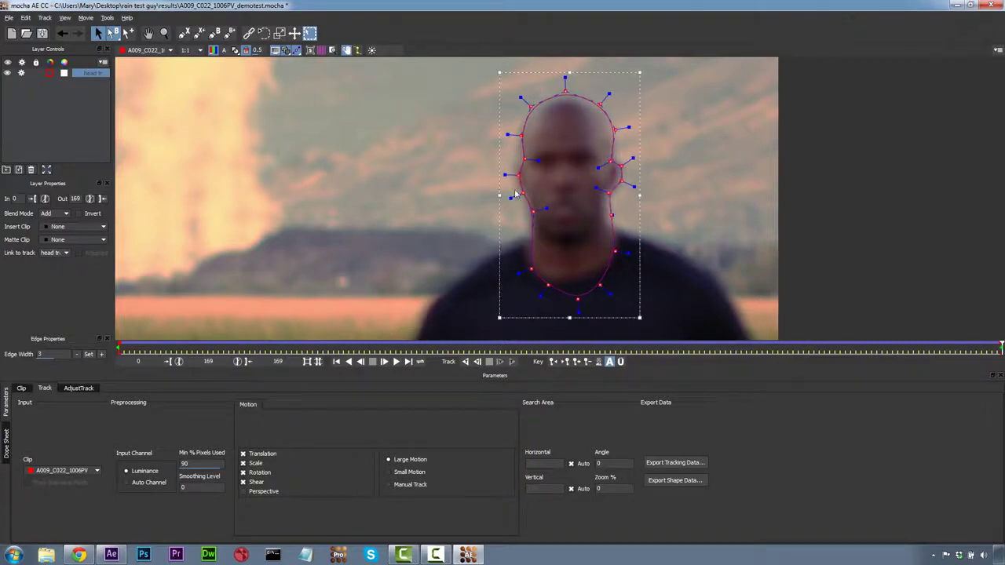
pyautogui.moveTo(499, 195); pyautogui.dragTo(496, 195)
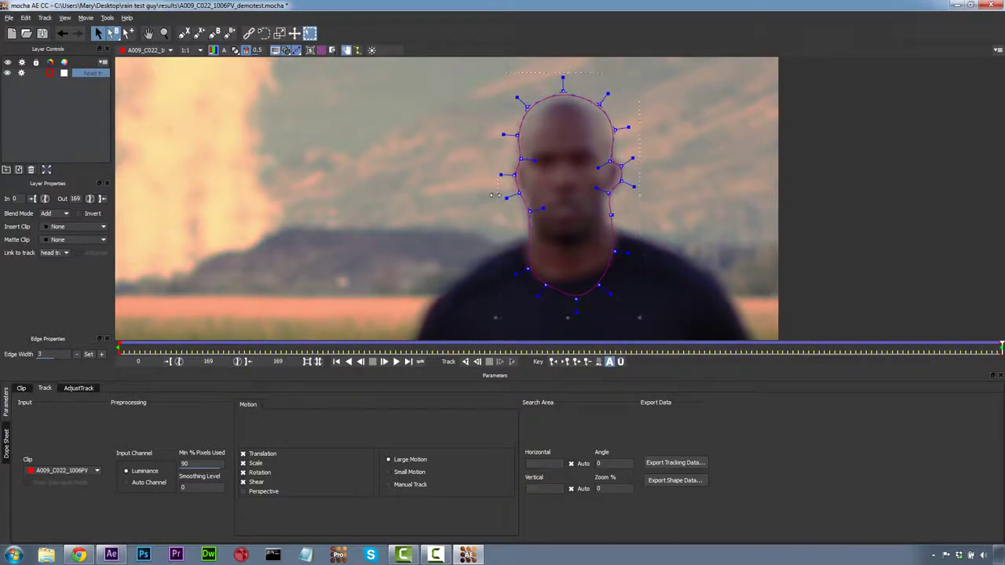
# - At frame 122, lower the shape's upper edge toward the head and refine its side points
pyautogui.moveTo(999, 348); pyautogui.dragTo(756, 330)
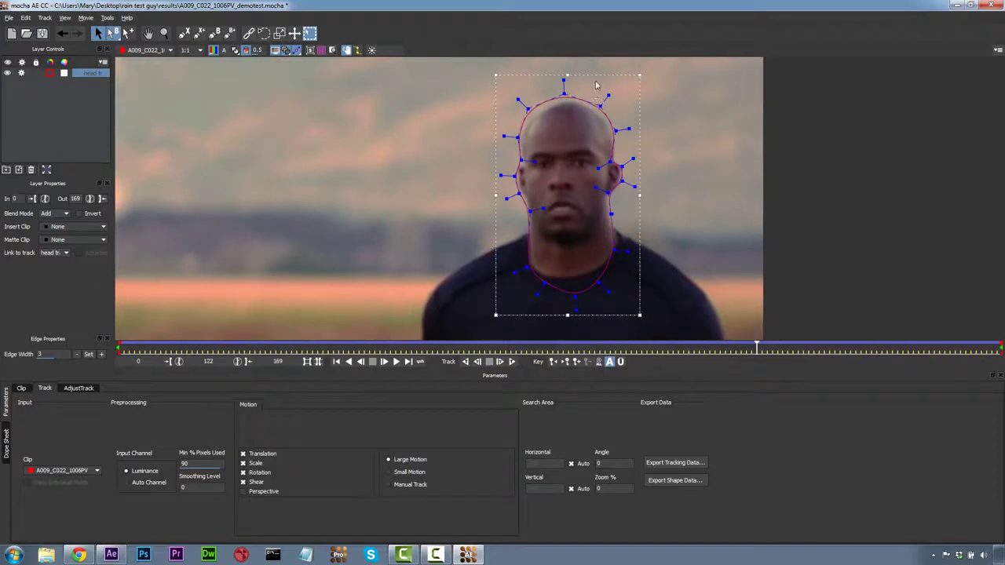
pyautogui.moveTo(597, 76); pyautogui.dragTo(596, 81)
pyautogui.moveTo(671, 241); pyautogui.dragTo(582, 149)
pyautogui.moveTo(489, 234); pyautogui.dragTo(551, 156)
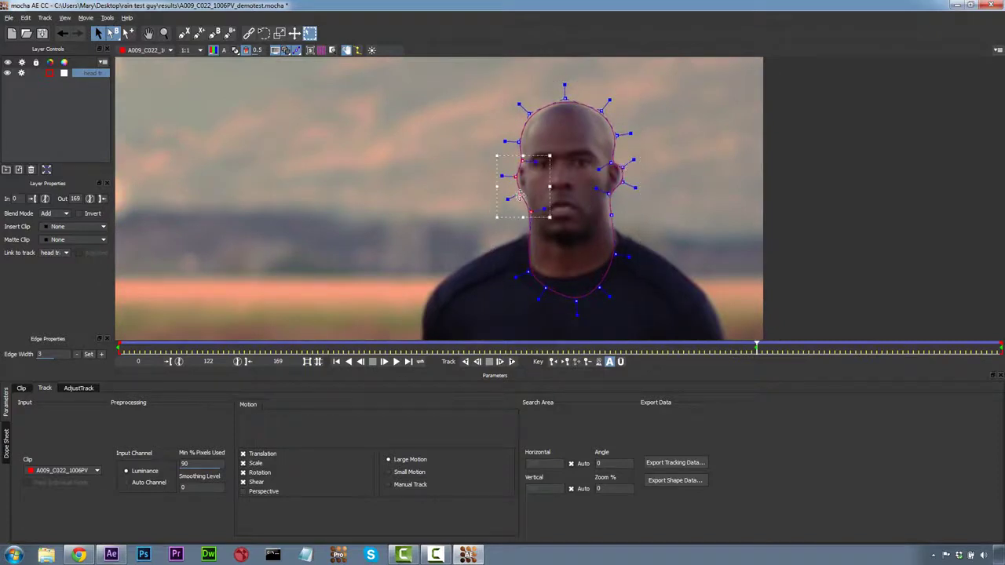
# - Refit the shape's upper points to the top of the head at several frames, including frames 0, 57 and 169
pyautogui.moveTo(759, 345); pyautogui.dragTo(275, 323)
pyautogui.moveTo(471, 63); pyautogui.dragTo(628, 149)
pyautogui.moveTo(273, 347); pyautogui.dragTo(119, 347)
pyautogui.moveTo(565, 98); pyautogui.dragTo(565, 100)
pyautogui.moveTo(121, 346); pyautogui.dragTo(416, 338)
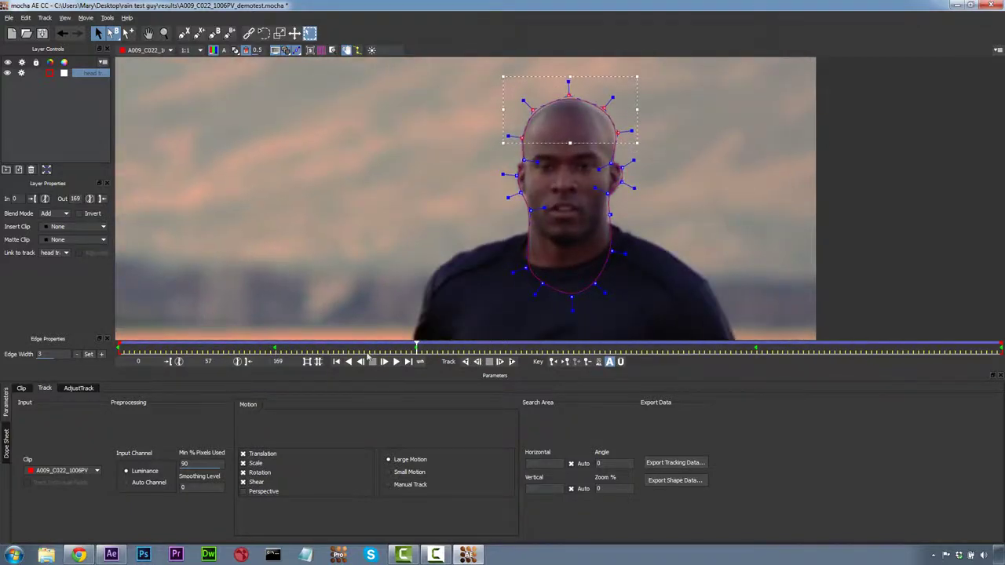
pyautogui.moveTo(621, 337); pyautogui.dragTo(1002, 338)
pyautogui.moveTo(566, 96); pyautogui.dragTo(567, 102)
# - Turn off the stabilized view and play the clip to check how the shape follows the head
pyautogui.click(163, 33)
pyautogui.moveTo(519, 165); pyautogui.dragTo(495, 192)
pyautogui.moveTo(434, 203); pyautogui.dragTo(546, 181)
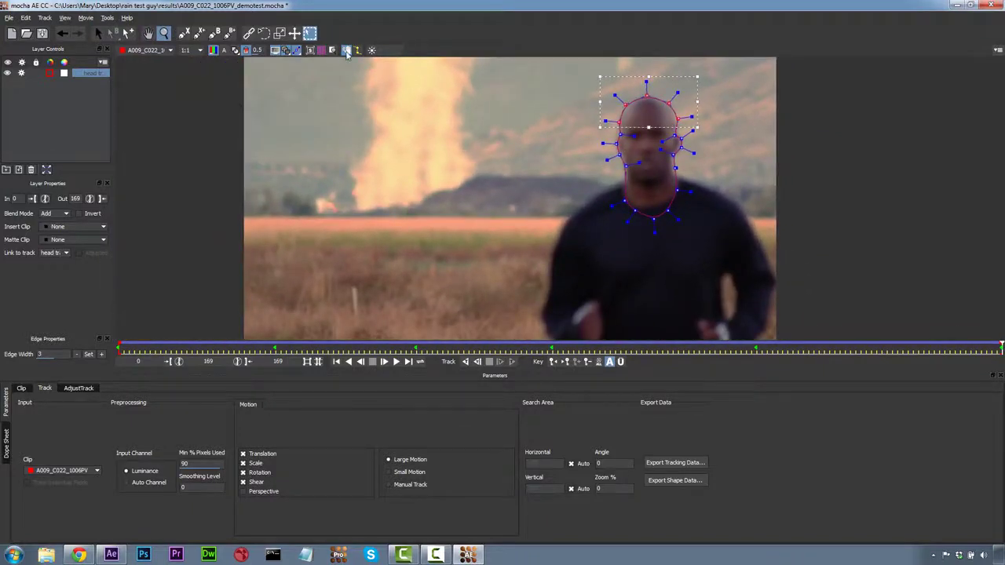
pyautogui.click(99, 34)
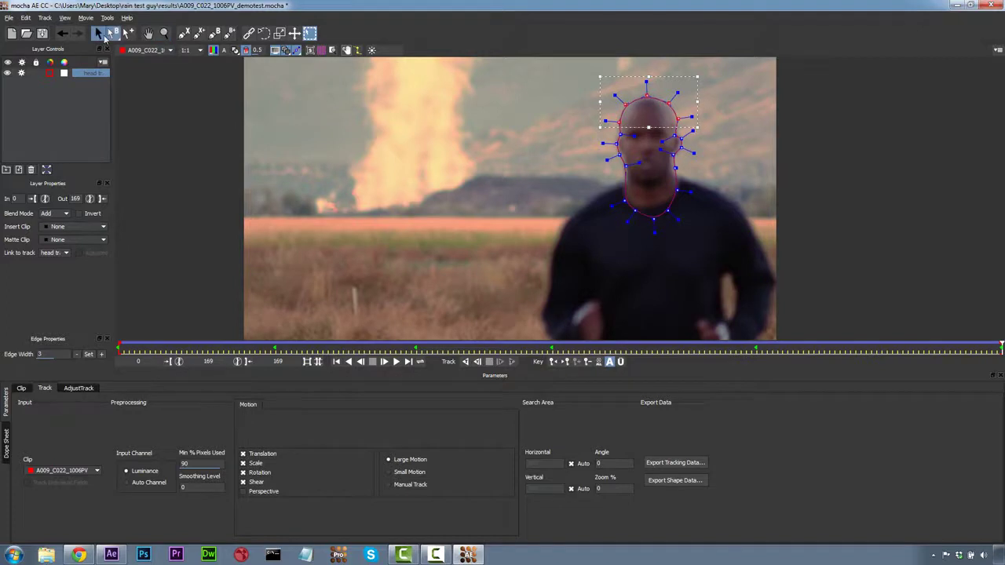
pyautogui.press('space')
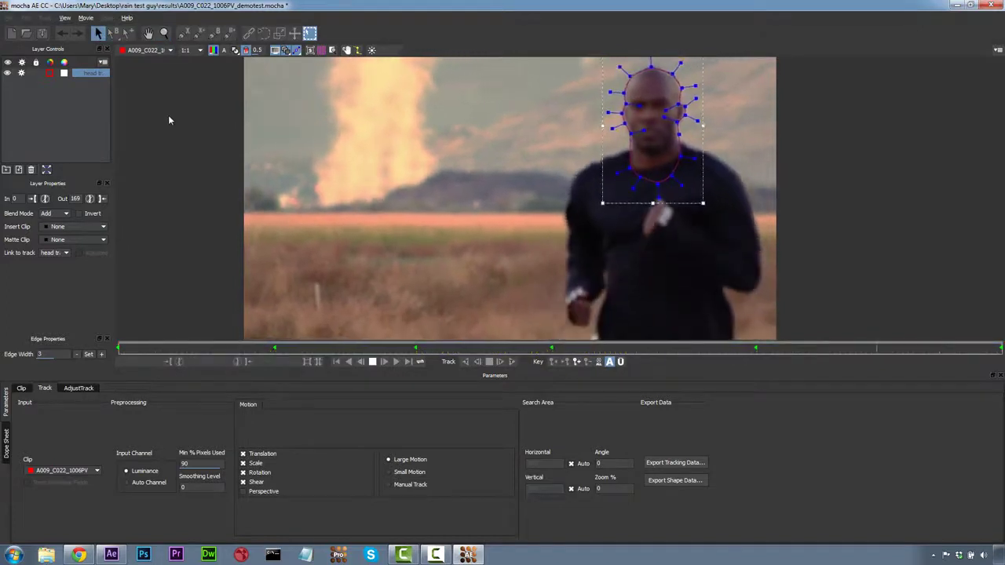
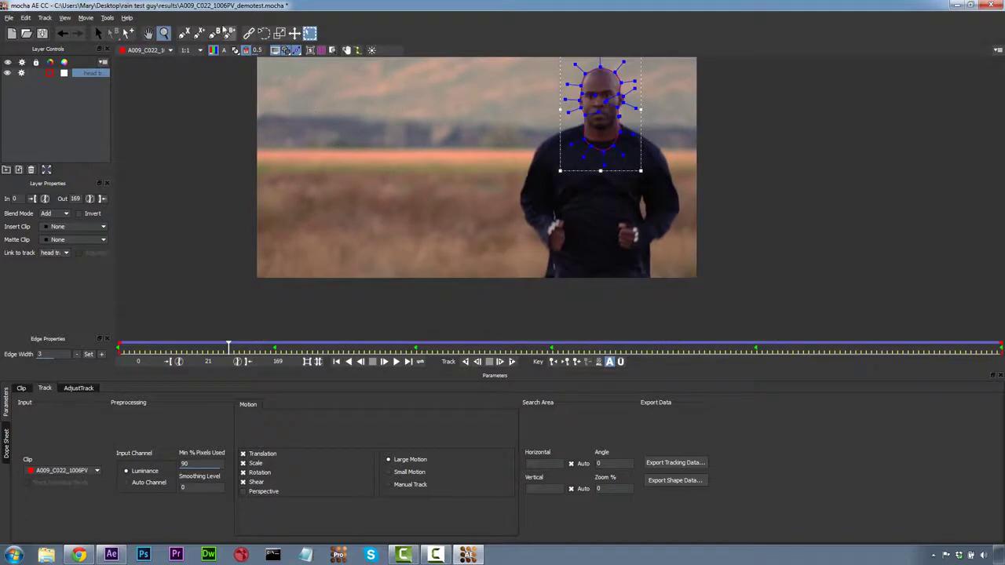
# - At frame 21, draw a spline around the man's arm and fist on the image's left side and smooth its curves
pyautogui.click(554, 214)
pyautogui.click(567, 221)
pyautogui.click(569, 246)
pyautogui.click(557, 258)
pyautogui.click(540, 250)
pyautogui.click(521, 218)
pyautogui.click(521, 189)
pyautogui.click(531, 160)
pyautogui.click(557, 172)
pyautogui.click(552, 193)
pyautogui.rightClick(555, 215)
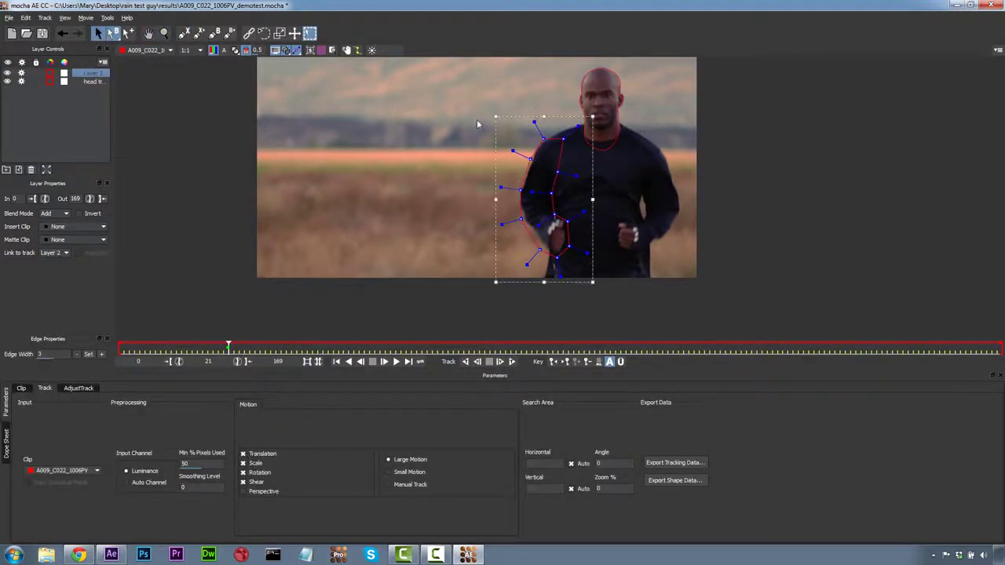
pyautogui.moveTo(578, 126); pyautogui.dragTo(575, 128)
# - Draw an X-spline layer around the man's other arm and fist at frame 21 and tighten all its points to the outline
pyautogui.click(184, 33)
pyautogui.click(618, 250)
pyautogui.click(610, 227)
pyautogui.click(628, 221)
pyautogui.click(644, 220)
pyautogui.click(645, 206)
pyautogui.click(641, 187)
pyautogui.click(635, 155)
pyautogui.click(644, 141)
pyautogui.click(682, 204)
pyautogui.click(676, 225)
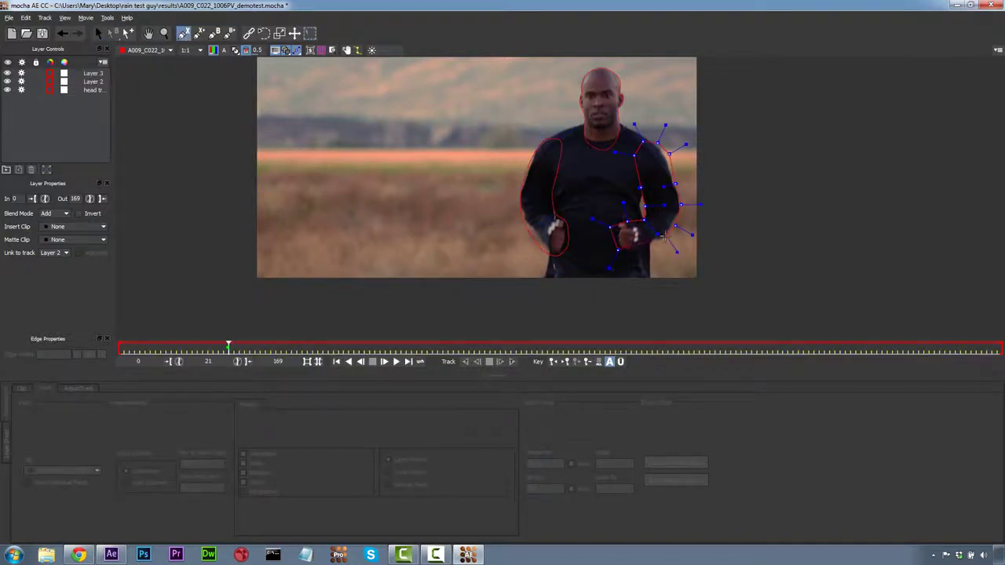
pyautogui.click(664, 237)
pyautogui.rightClick(642, 252)
pyautogui.moveTo(714, 210); pyautogui.dragTo(651, 175)
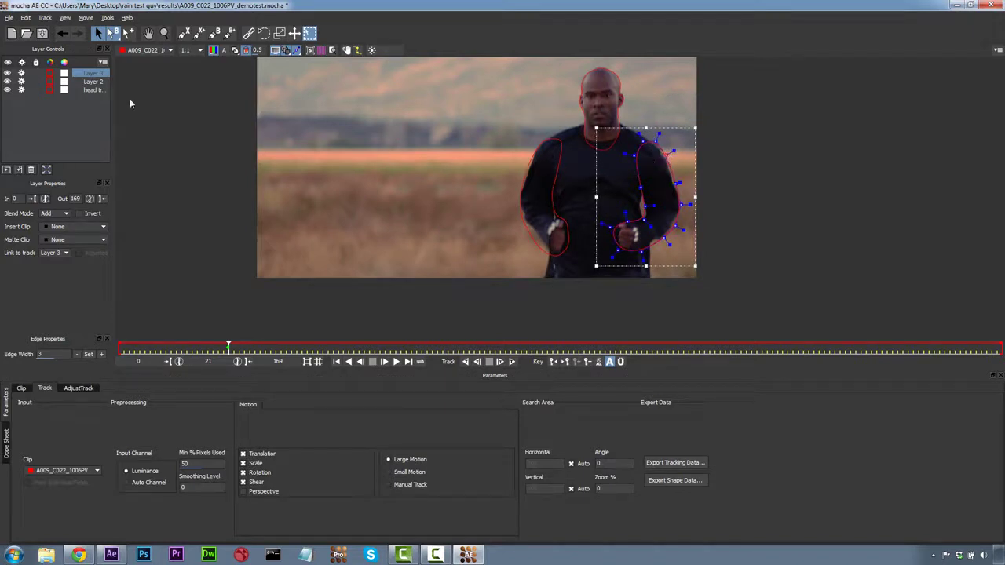
# - Rename the image-left arm layer "left arm" and the other arm layer "right arm"
pyautogui.click(93, 82)
pyautogui.doubleClick(94, 81)
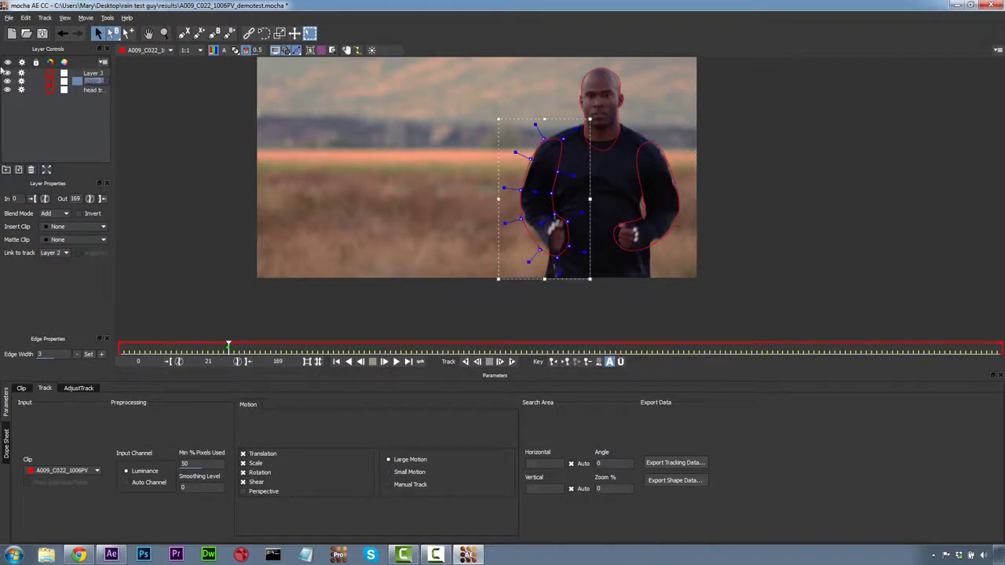
pyautogui.click(96, 74)
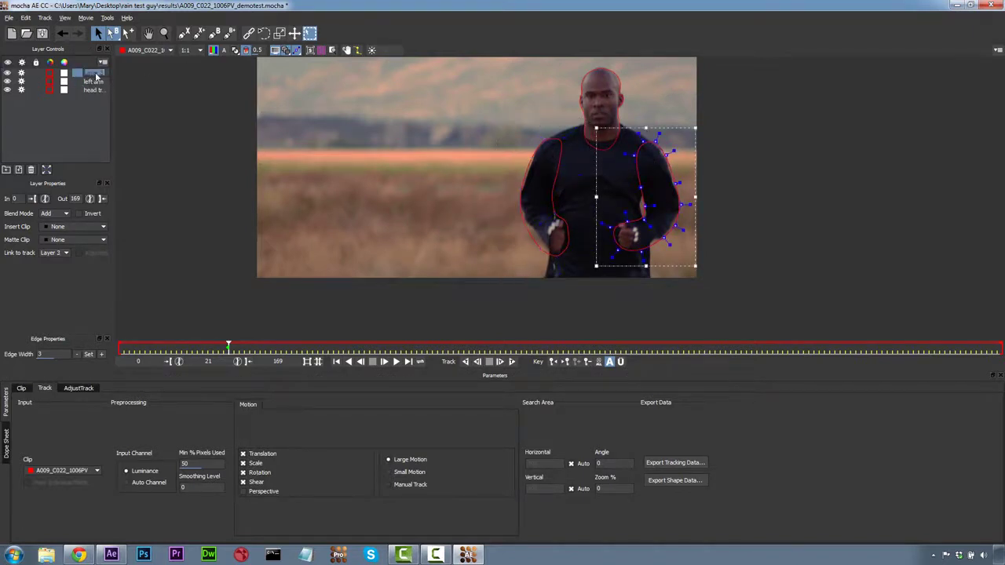
pyautogui.click(310, 184)
# - Turn off track processing for the head track layer
pyautogui.click(21, 90)
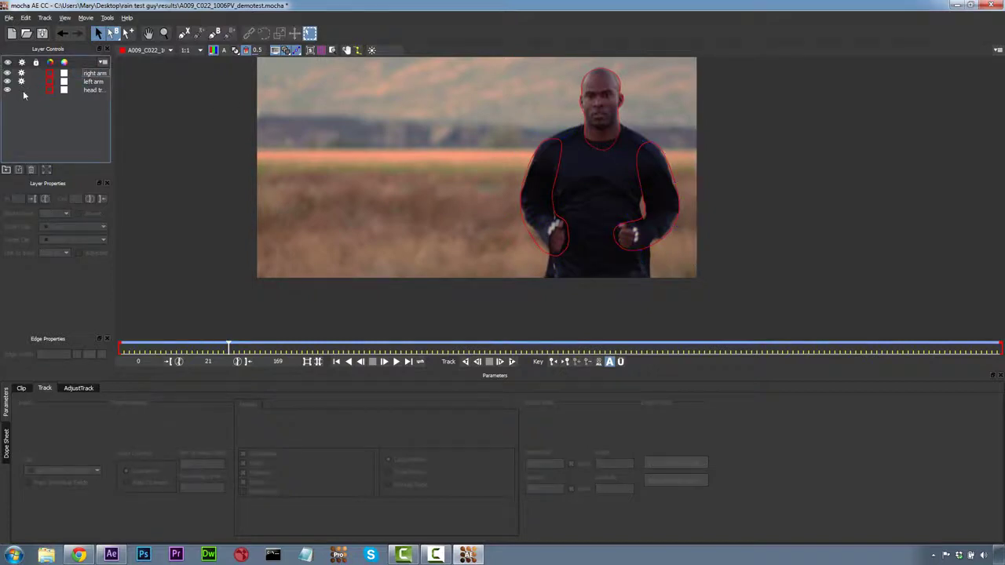
pyautogui.click(90, 90)
pyautogui.click(95, 74)
pyautogui.click(95, 82)
pyautogui.click(95, 74)
# - Draw an X-spline layer around the man's torso, extending past the image's lower edge, and adjust its curves and lower corner
pyautogui.hotkey('ctrl', 'l')
pyautogui.click(536, 154)
pyautogui.click(549, 135)
pyautogui.click(612, 121)
pyautogui.click(622, 124)
pyautogui.click(650, 139)
pyautogui.click(660, 152)
pyautogui.click(647, 191)
pyautogui.click(645, 202)
pyautogui.click(652, 247)
pyautogui.click(655, 290)
pyautogui.click(547, 307)
pyautogui.click(541, 287)
pyautogui.click(551, 258)
pyautogui.click(555, 226)
pyautogui.click(552, 191)
pyautogui.click(553, 165)
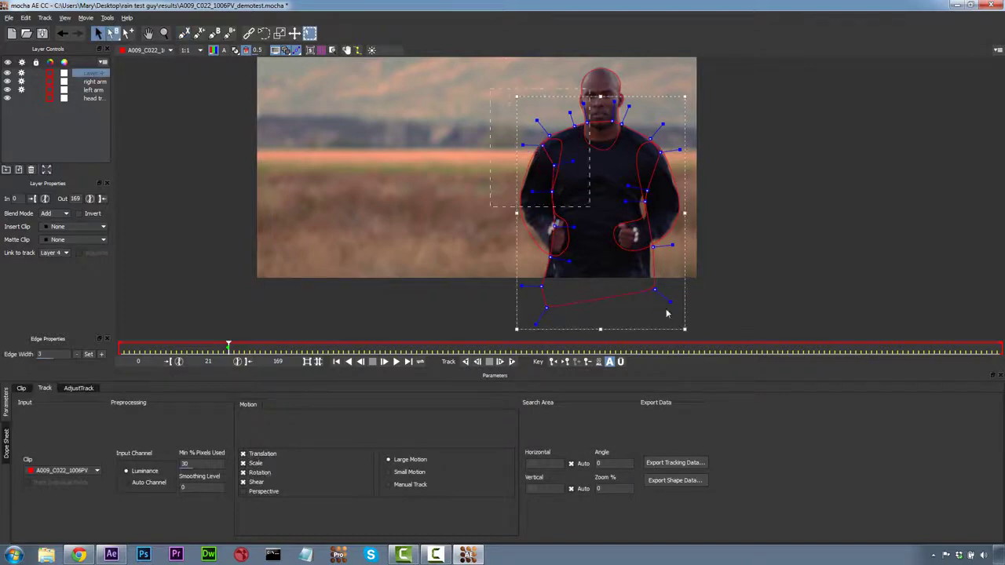
pyautogui.moveTo(664, 121); pyautogui.dragTo(652, 132)
pyautogui.moveTo(655, 290); pyautogui.dragTo(654, 323)
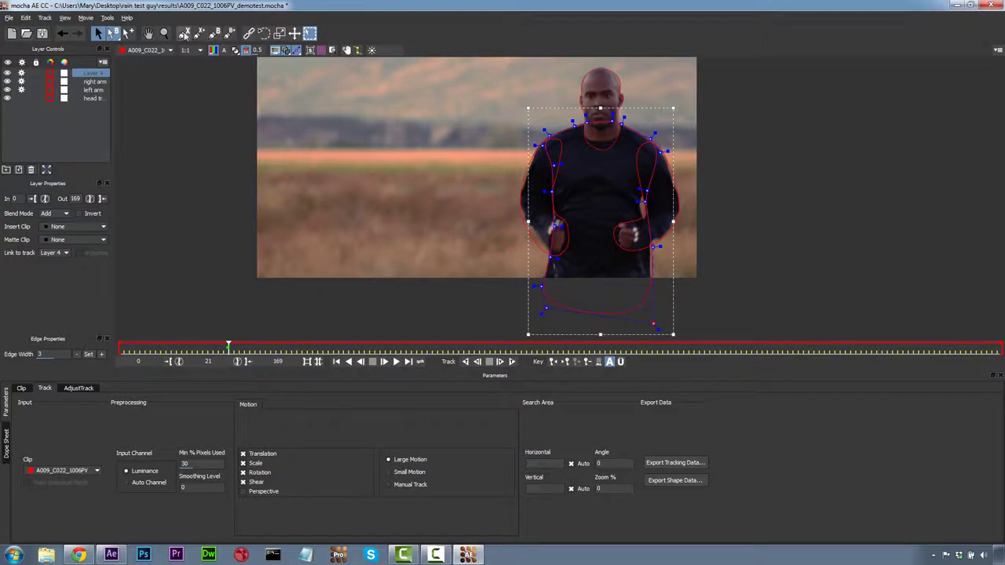
# - Rename the torso layer "body track" and move it below the two arm layers
pyautogui.doubleClick(92, 73)
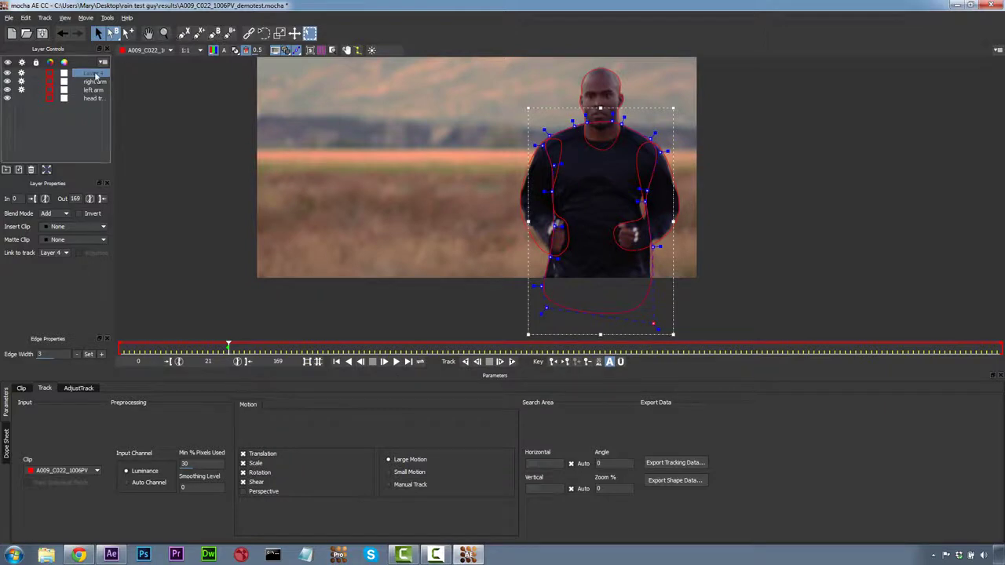
pyautogui.click(89, 83)
pyautogui.moveTo(93, 73); pyautogui.dragTo(92, 95)
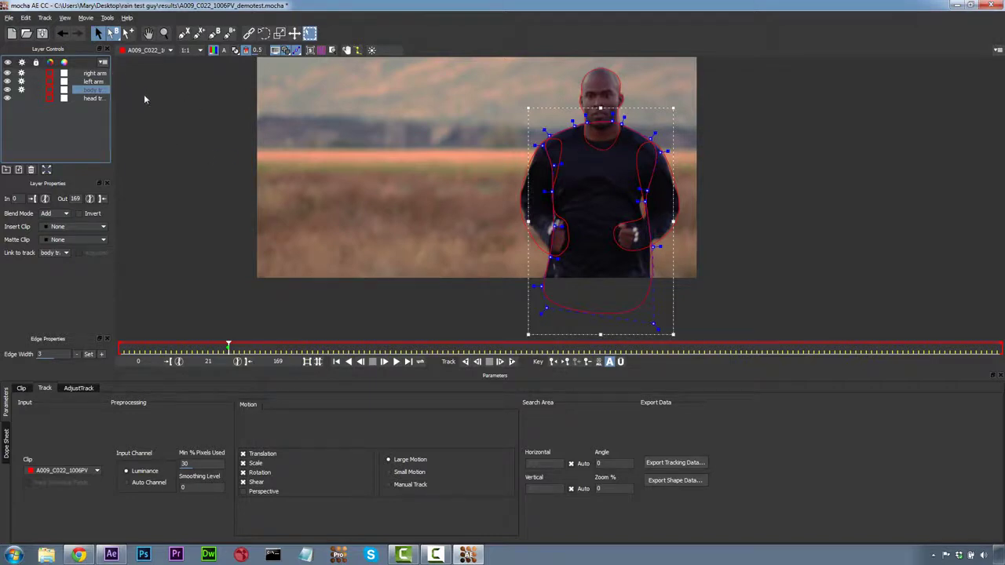
# - Track the arm and body layers backwards to frame 0 and refit the shapes to the body and arms there
pyautogui.click(104, 75)
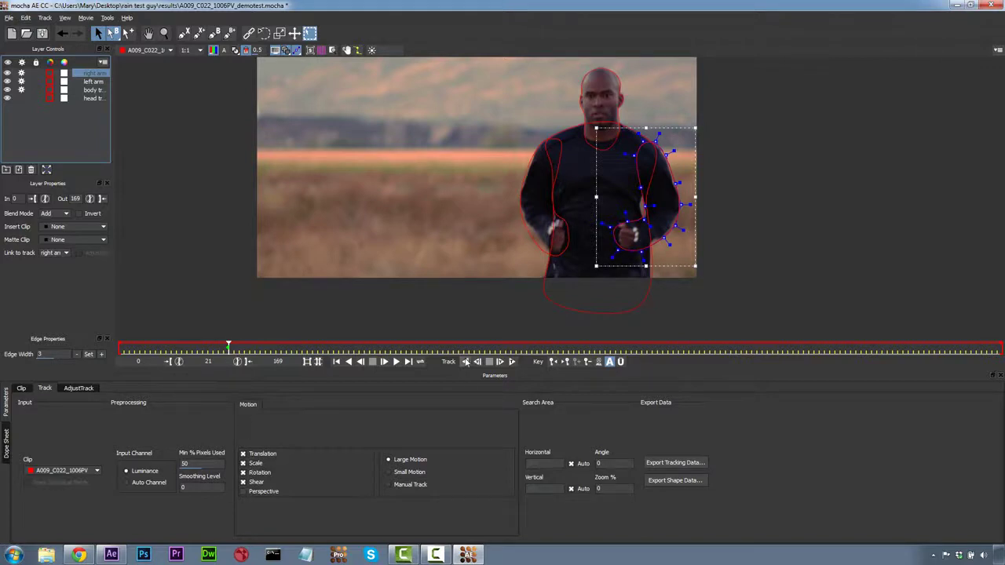
pyautogui.click(466, 362)
pyautogui.click(551, 240)
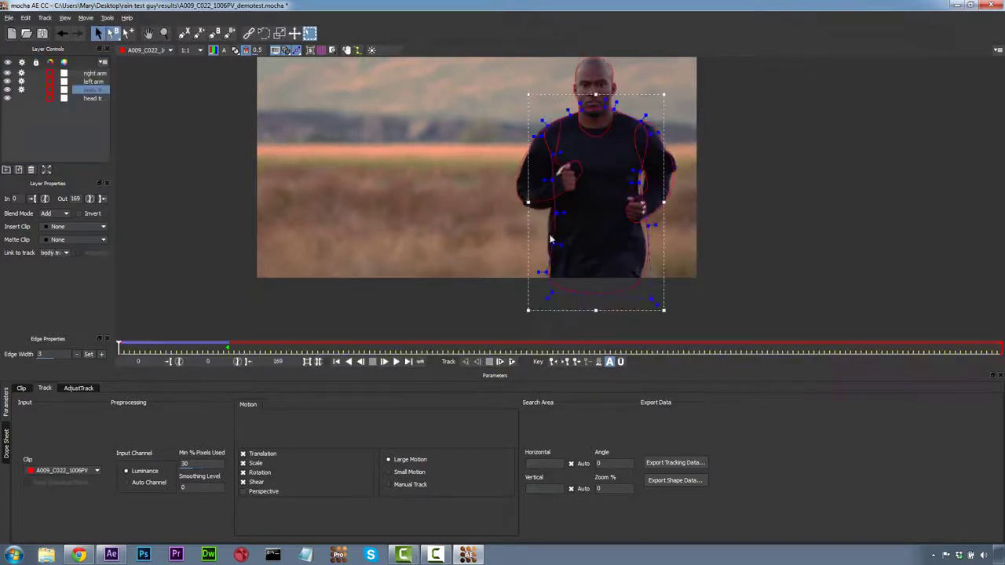
pyautogui.moveTo(571, 261); pyautogui.dragTo(574, 198)
pyautogui.click(559, 198)
pyautogui.click(631, 211)
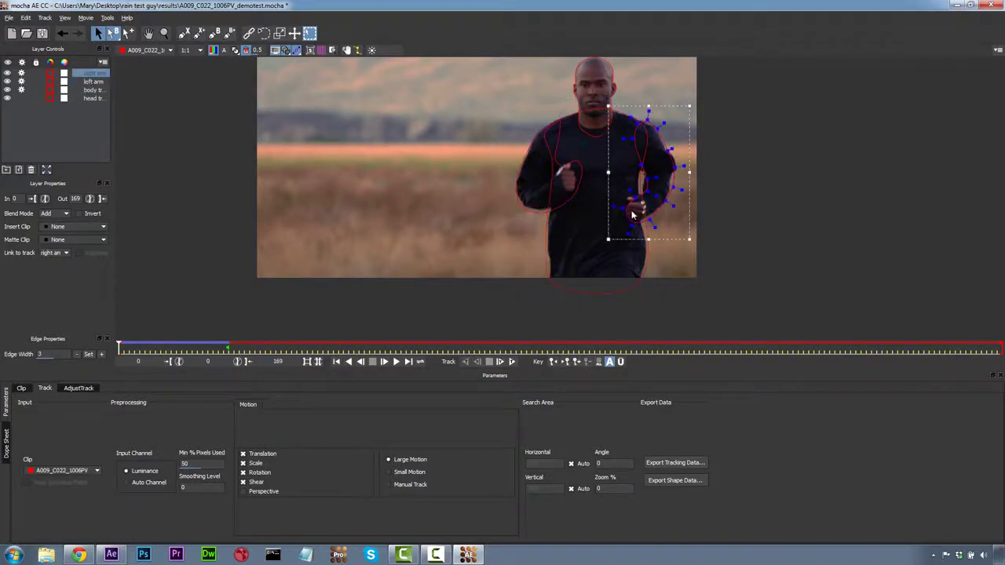
pyautogui.moveTo(648, 190); pyautogui.dragTo(680, 164)
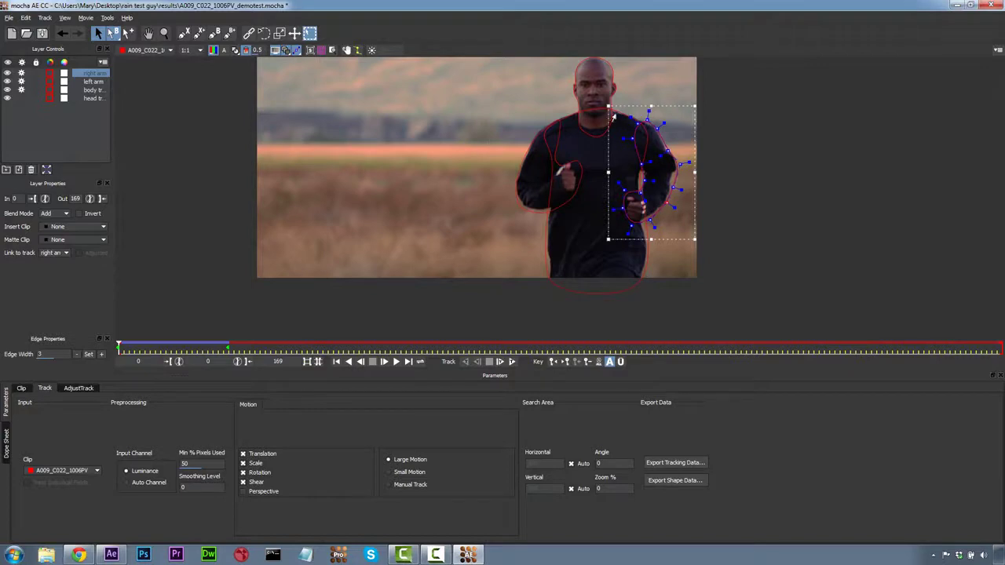
# - Track the layers forward to frame 65 and refit the right arm shape to the bent forearm and fist
pyautogui.click(510, 360)
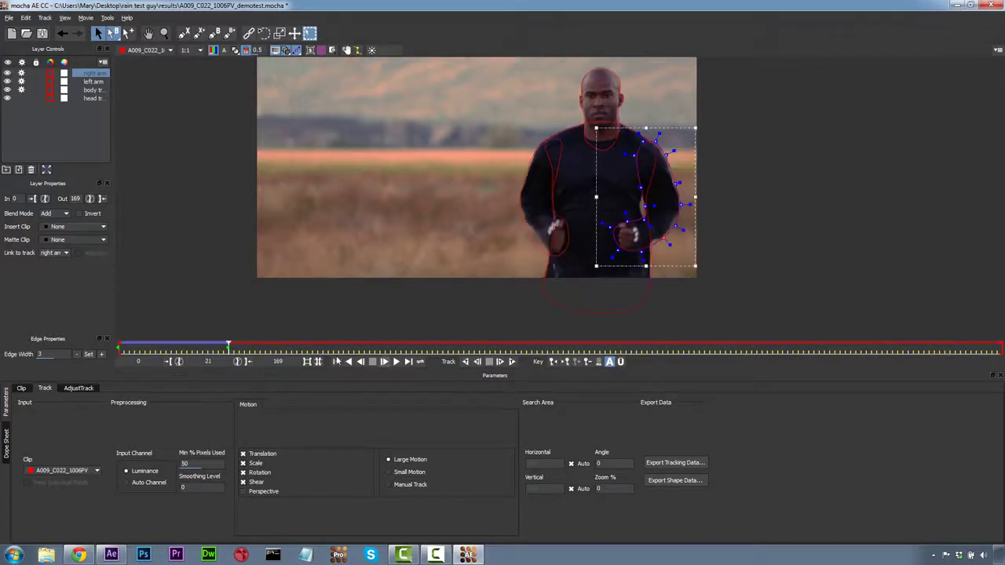
pyautogui.click(511, 362)
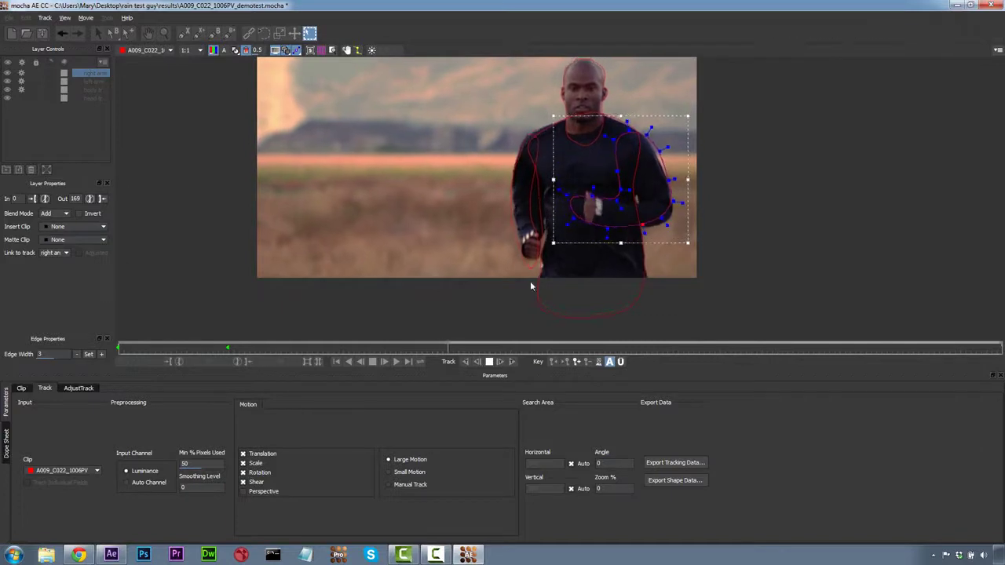
pyautogui.moveTo(644, 181); pyautogui.dragTo(639, 174)
pyautogui.moveTo(662, 222)
pyautogui.mouseDown()
pyautogui.moveTo(667, 232)
pyautogui.moveTo(652, 225)
pyautogui.mouseUp()
pyautogui.click(612, 216)
pyautogui.moveTo(594, 203); pyautogui.dragTo(588, 194)
pyautogui.moveTo(606, 241); pyautogui.dragTo(580, 211)
# - Refit the left arm shape at frame 65 around the hand, inner arm and shoulder
pyautogui.click(517, 226)
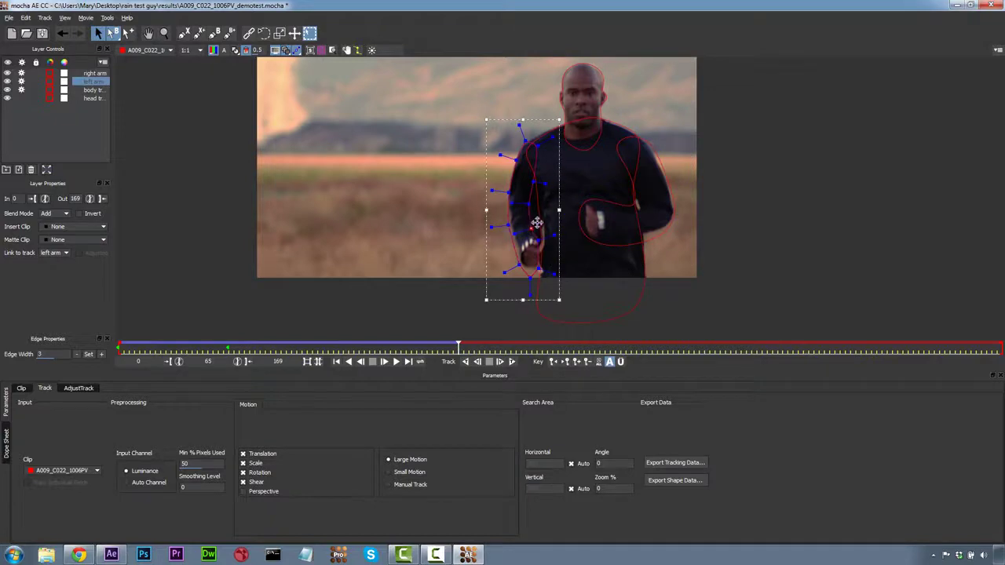
pyautogui.moveTo(538, 268); pyautogui.dragTo(545, 272)
pyautogui.moveTo(530, 204); pyautogui.dragTo(545, 179)
pyautogui.click(538, 145)
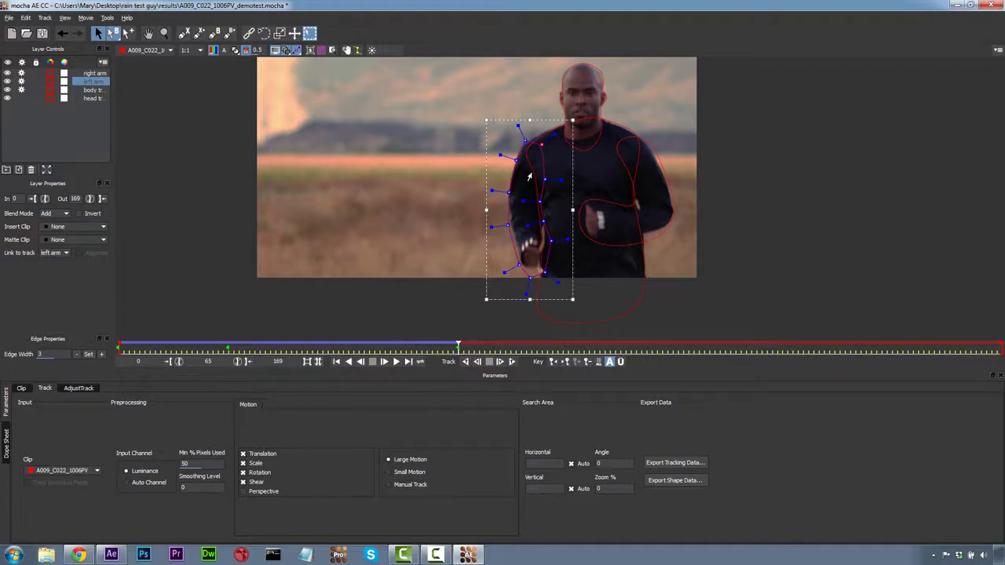
pyautogui.moveTo(542, 146); pyautogui.dragTo(545, 137)
# - Track the arm and body layers on to frame 169 and refit both arm shapes at a frame near the clip's end
pyautogui.click(511, 361)
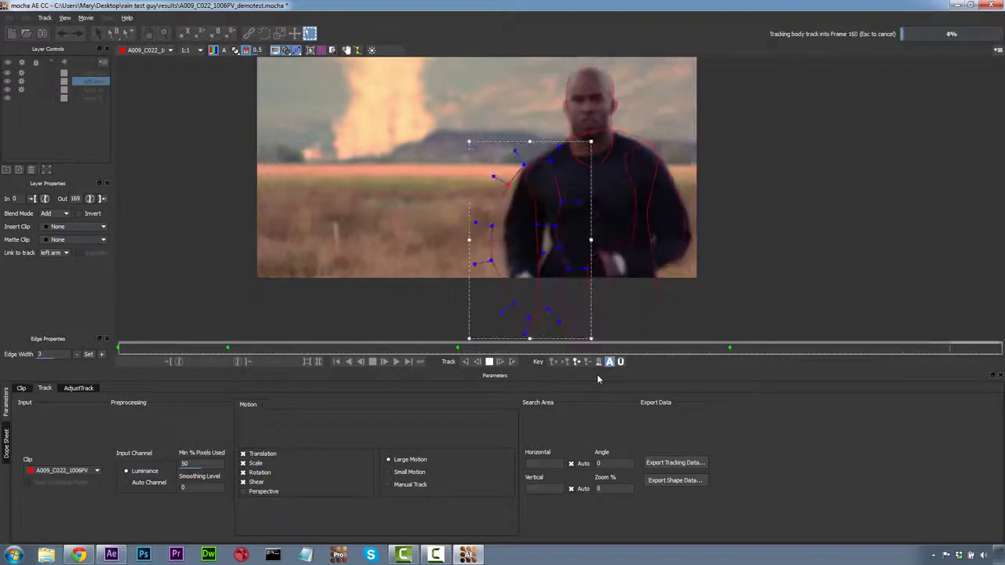
pyautogui.click(653, 248)
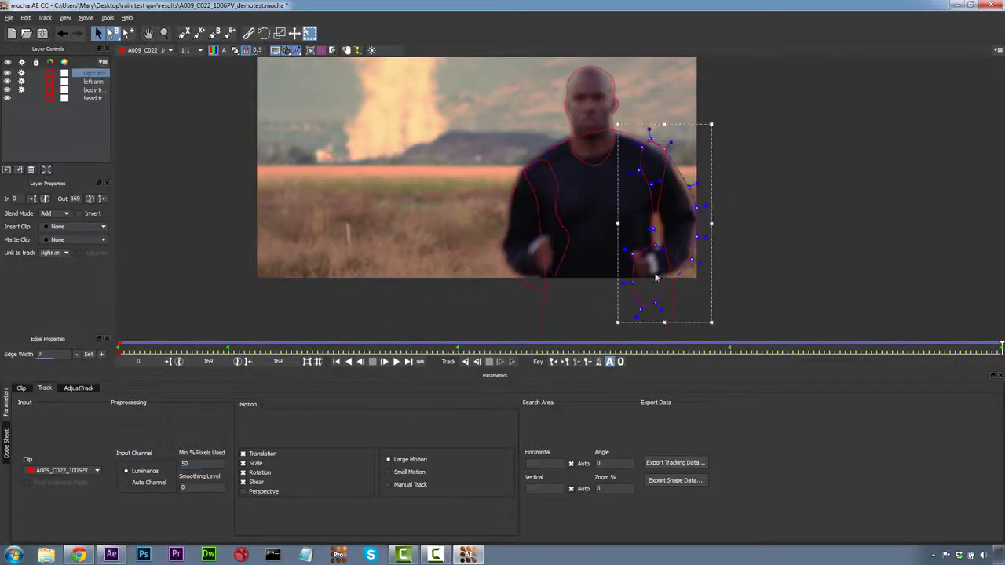
pyautogui.moveTo(989, 351); pyautogui.dragTo(903, 348)
pyautogui.moveTo(688, 239); pyautogui.dragTo(678, 228)
pyautogui.click(520, 256)
pyautogui.click(533, 132)
pyautogui.click(514, 216)
pyautogui.moveTo(514, 216); pyautogui.dragTo(522, 214)
pyautogui.moveTo(567, 245); pyautogui.dragTo(545, 272)
# - Refit the right arm shape at additional frames in the later and earlier parts of the clip
pyautogui.moveTo(902, 350); pyautogui.dragTo(955, 350)
pyautogui.moveTo(692, 267); pyautogui.dragTo(684, 266)
pyautogui.moveTo(955, 350); pyautogui.dragTo(845, 350)
pyautogui.moveTo(695, 238); pyautogui.dragTo(556, 119)
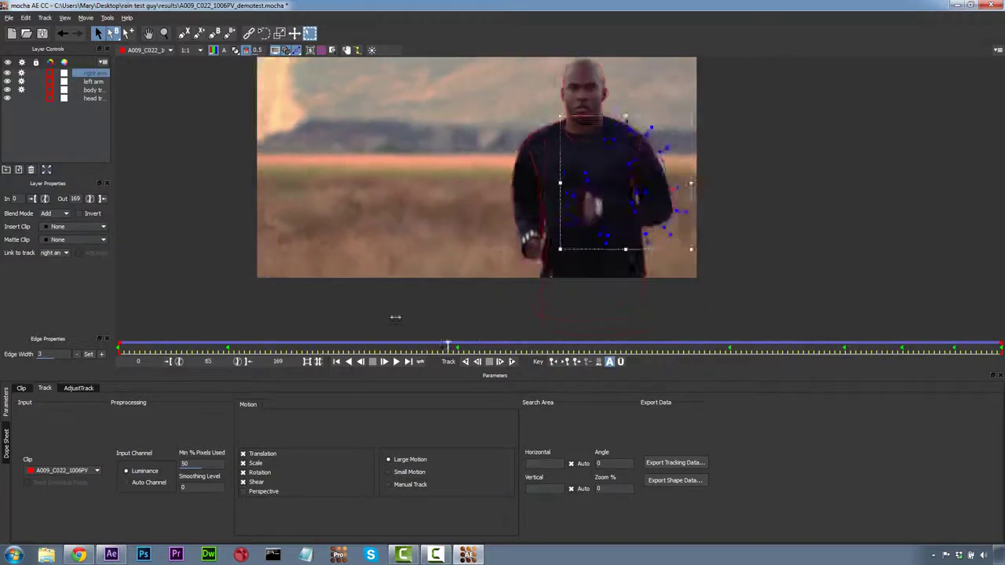
pyautogui.moveTo(600, 201); pyautogui.dragTo(598, 200)
pyautogui.moveTo(661, 222); pyautogui.dragTo(661, 239)
# - Play the clip to check how the shapes follow the man and return to frame 0
pyautogui.press('space')
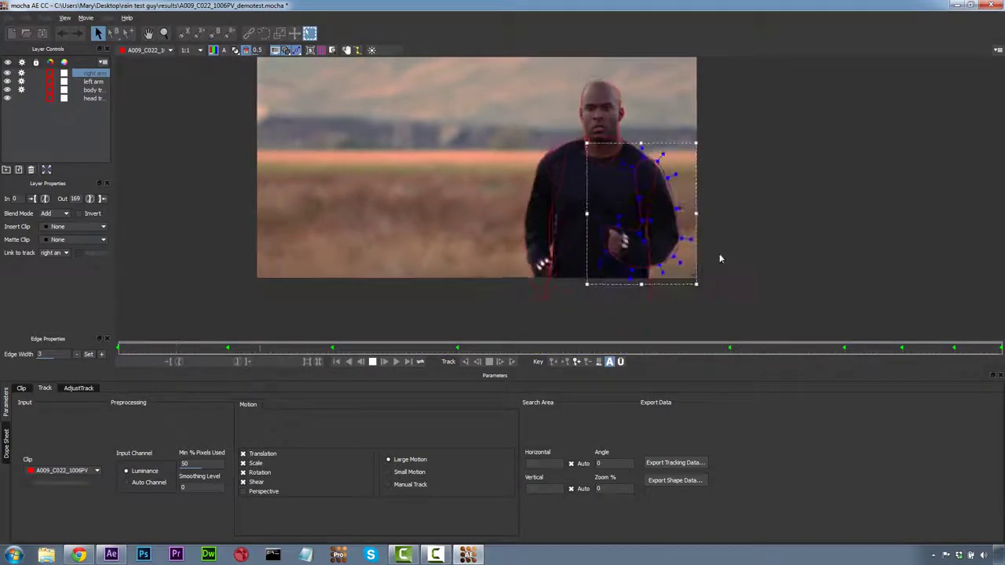
pyautogui.click(345, 347)
pyautogui.moveTo(346, 347); pyautogui.dragTo(14, 310)
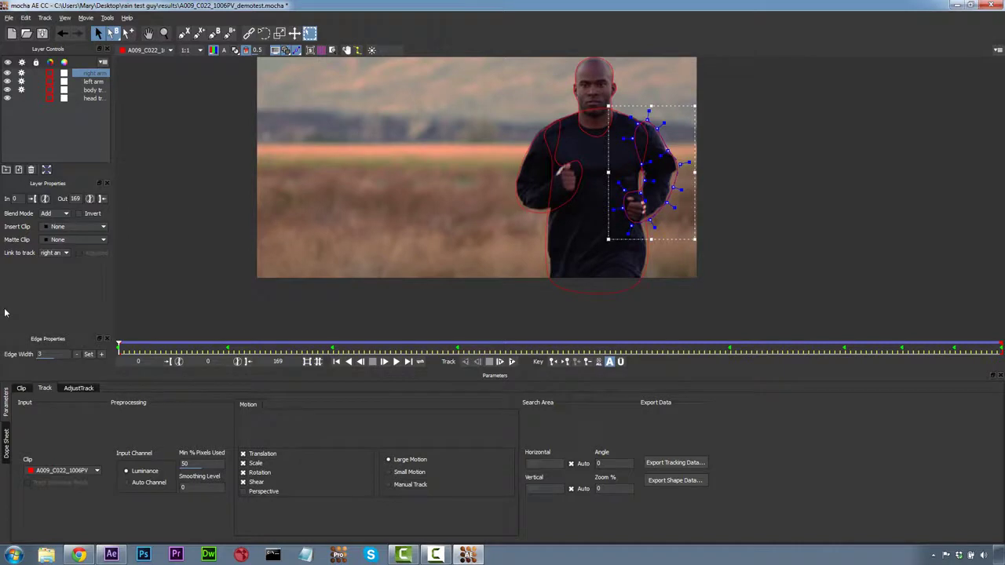
# - Turn off track processing for the body track, left arm and right arm layers
pyautogui.click(681, 88)
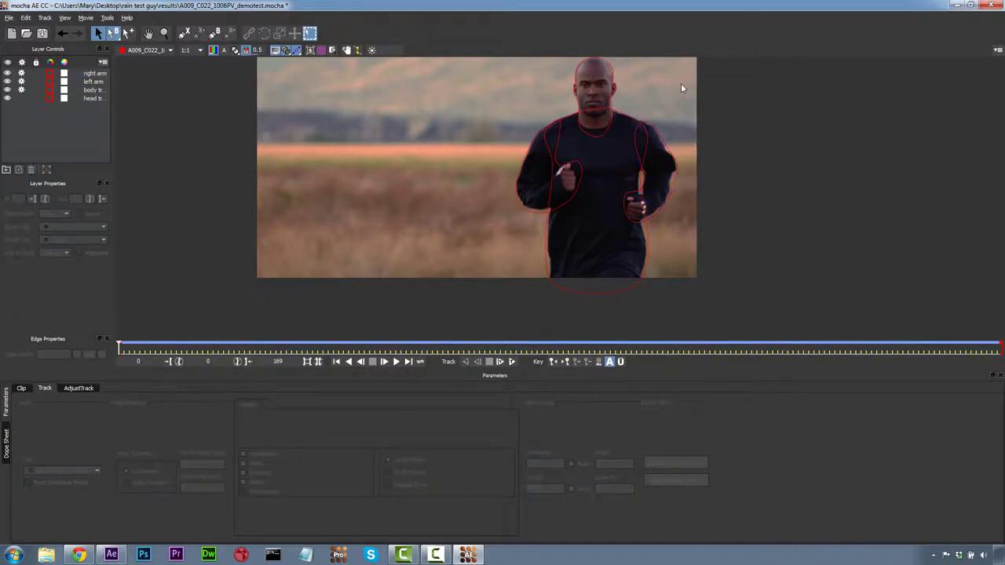
pyautogui.click(22, 90)
pyautogui.click(21, 81)
pyautogui.click(21, 73)
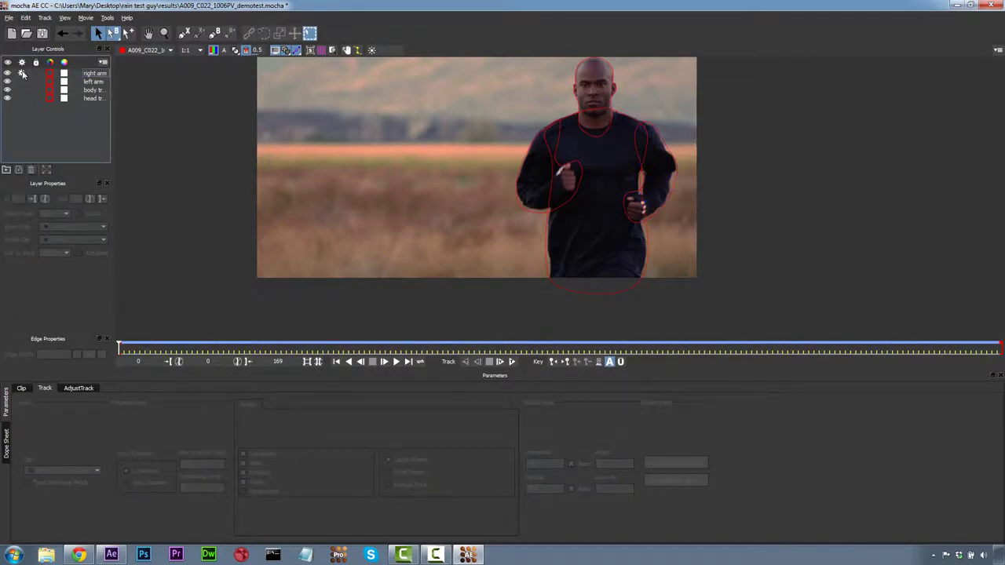
# - Draw a four-point X-spline box over the hills and field beside the man at frame 0 and straighten its lower corner
pyautogui.click(184, 33)
pyautogui.click(341, 78)
pyautogui.click(451, 76)
pyautogui.click(451, 177)
pyautogui.click(338, 180)
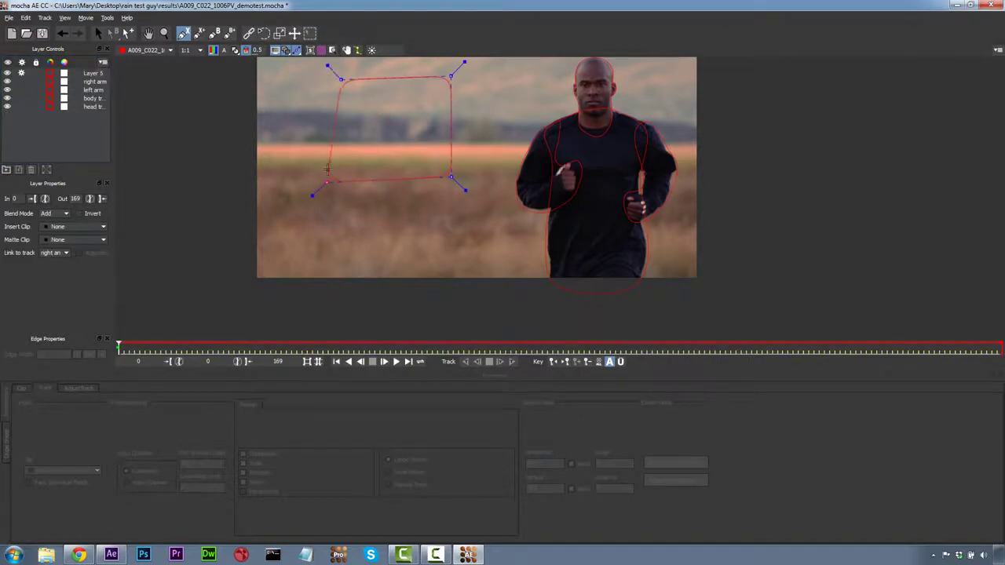
pyautogui.rightClick(359, 81)
pyautogui.moveTo(327, 180); pyautogui.dragTo(334, 179)
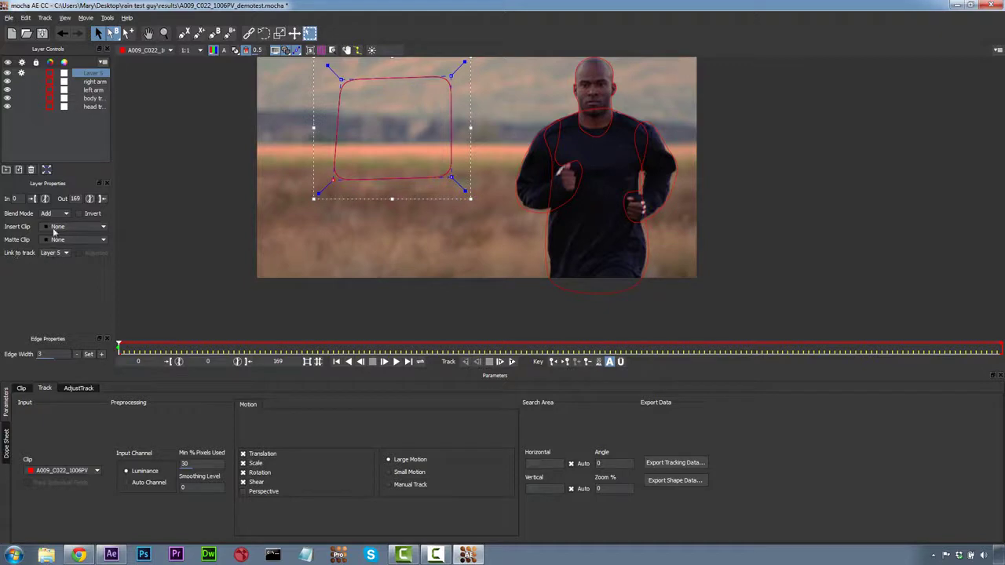
# - Rename the background shape layer "bg track" and place it at the bottom of the layer stack
pyautogui.doubleClick(94, 72)
pyautogui.write('bg track')
pyautogui.click(82, 120)
pyautogui.moveTo(94, 82); pyautogui.dragTo(94, 112)
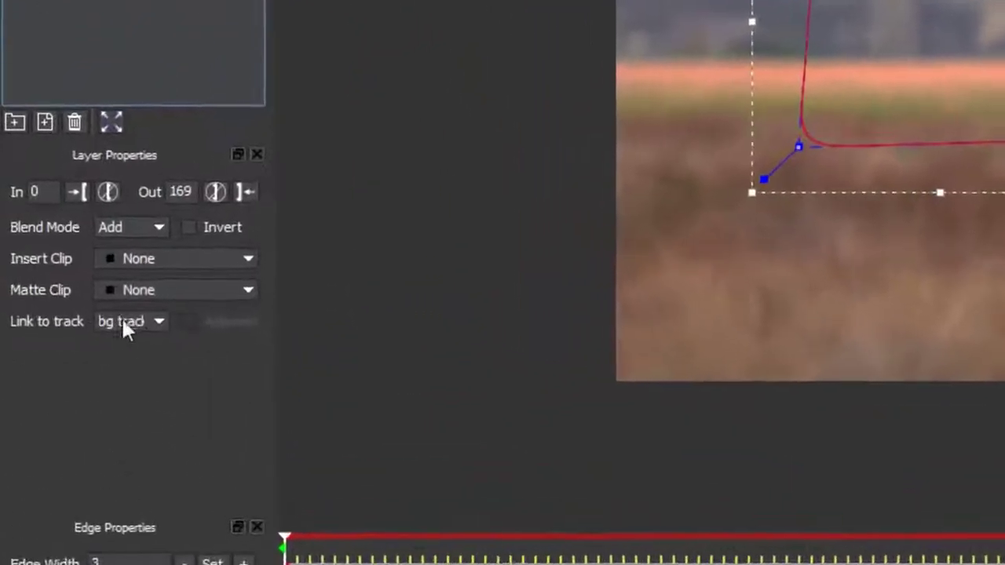
# - Set the bg track layer's track link to None and display the planar surface and grid
pyautogui.click(84, 279)
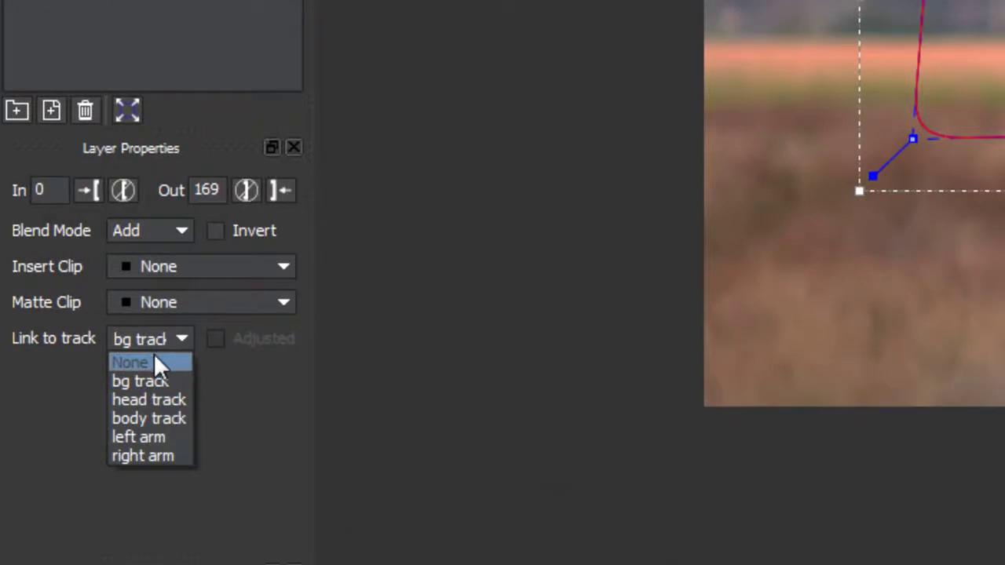
pyautogui.click(156, 364)
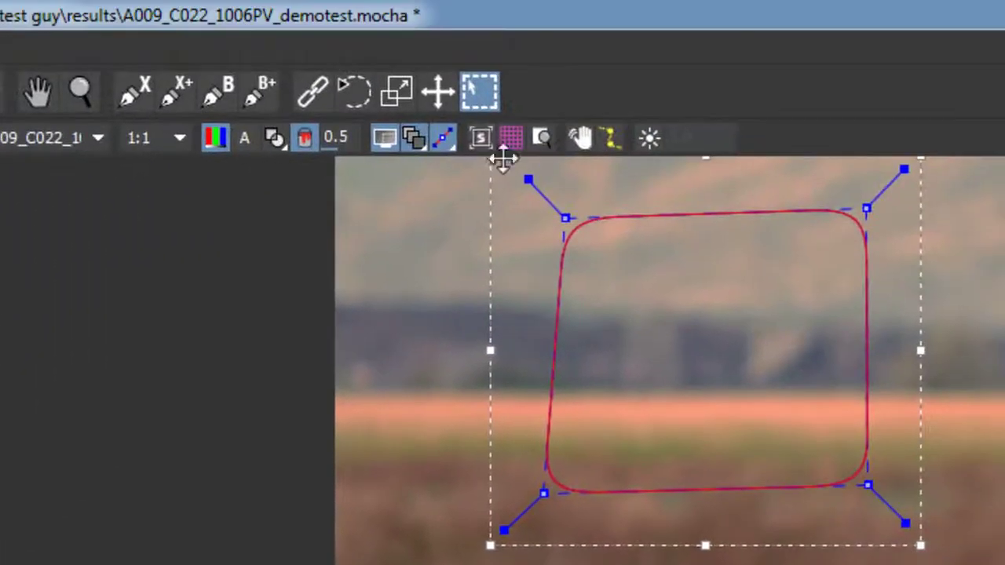
pyautogui.click(487, 140)
pyautogui.click(511, 142)
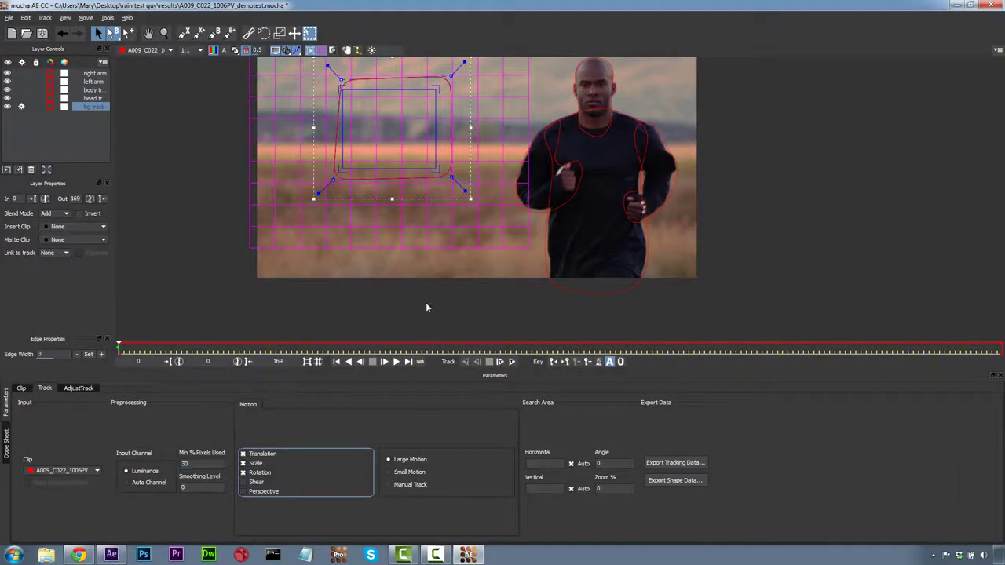
# - Track the background forward using translation, scale and rotation, pulling the shape's lower-left corner inward at frame 61 before continuing to frame 169
pyautogui.click(511, 363)
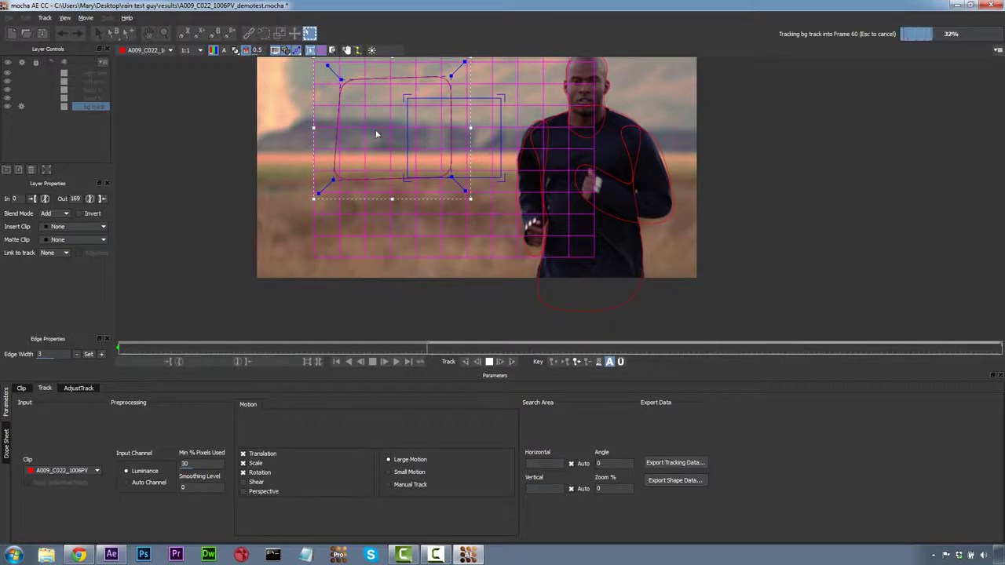
pyautogui.press('Escape')
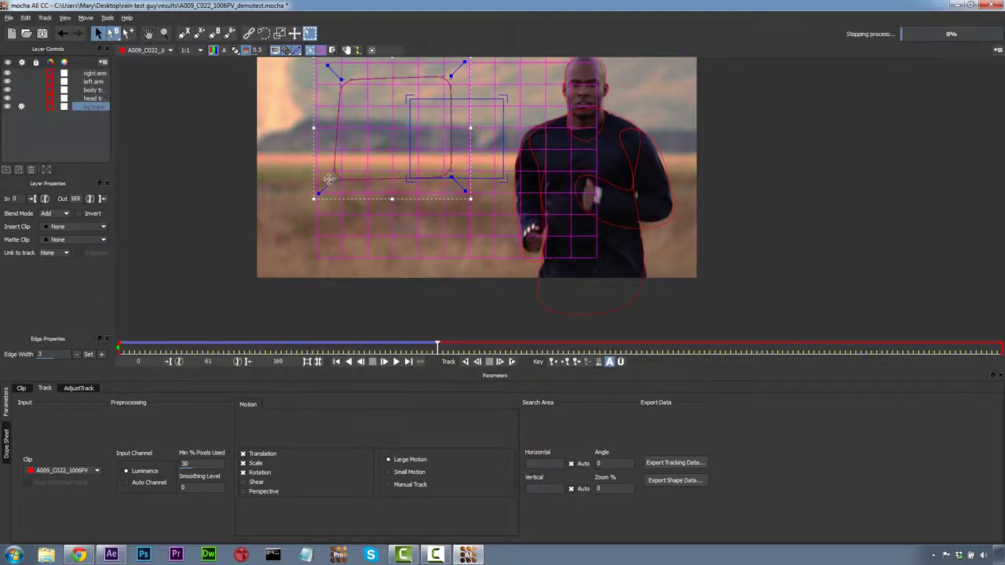
pyautogui.moveTo(333, 180); pyautogui.dragTo(366, 168)
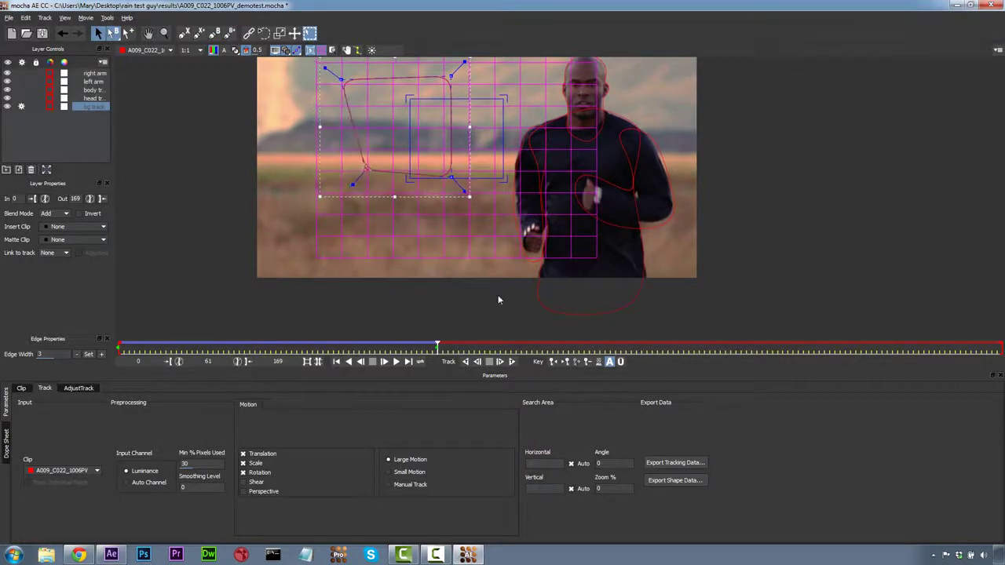
pyautogui.click(512, 362)
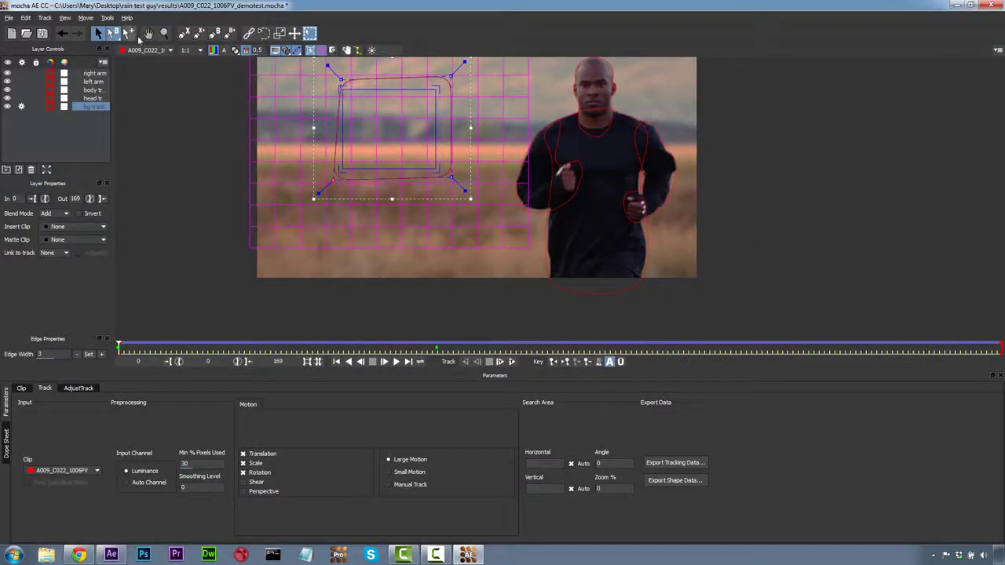
# - Turn off tracking for bg track, switch to After Effects and duplicate the footage layer, naming the upper copy "guy FG"
pyautogui.click(22, 107)
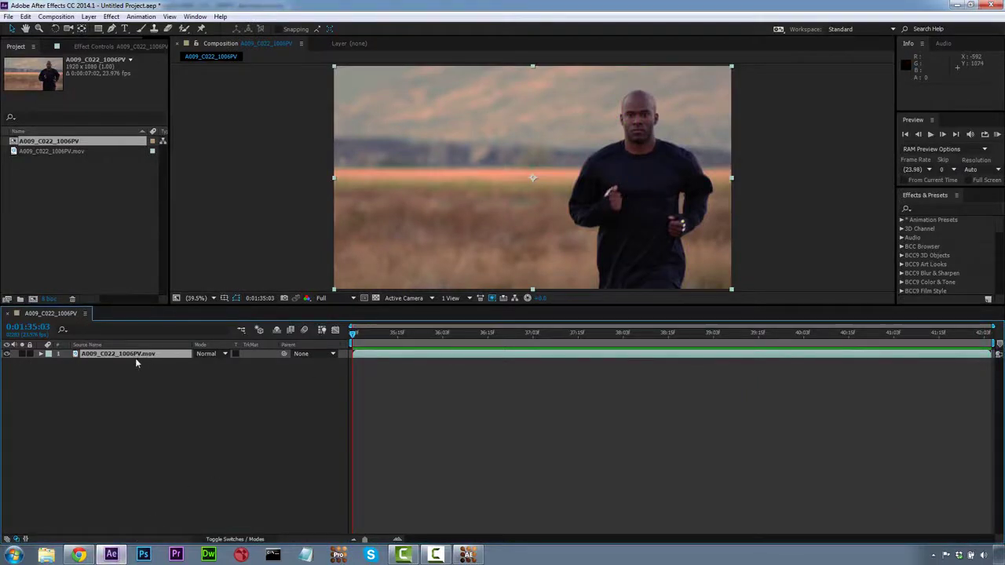
pyautogui.hotkey('ctrl', 'd')
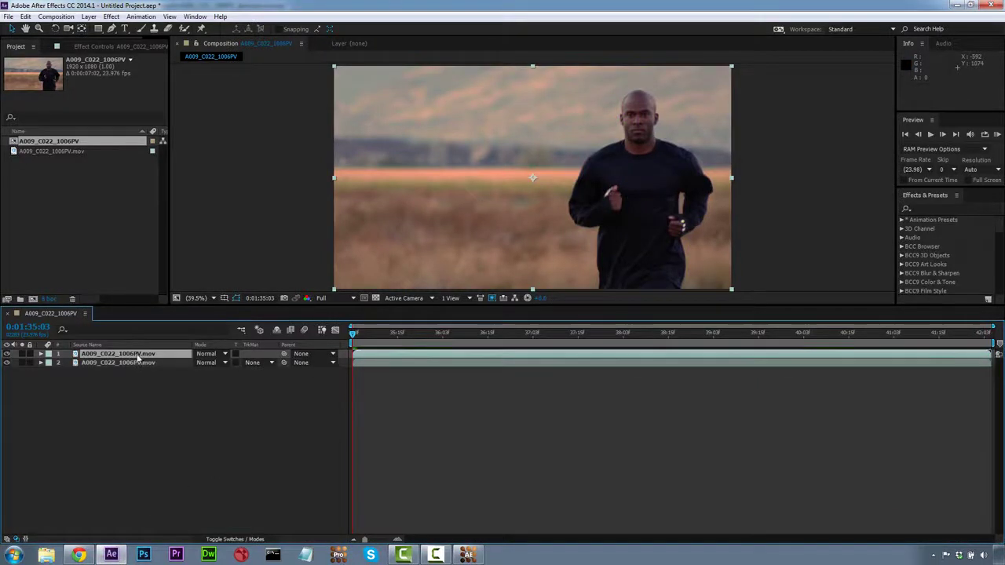
pyautogui.rightClick(138, 357)
pyautogui.click(179, 541)
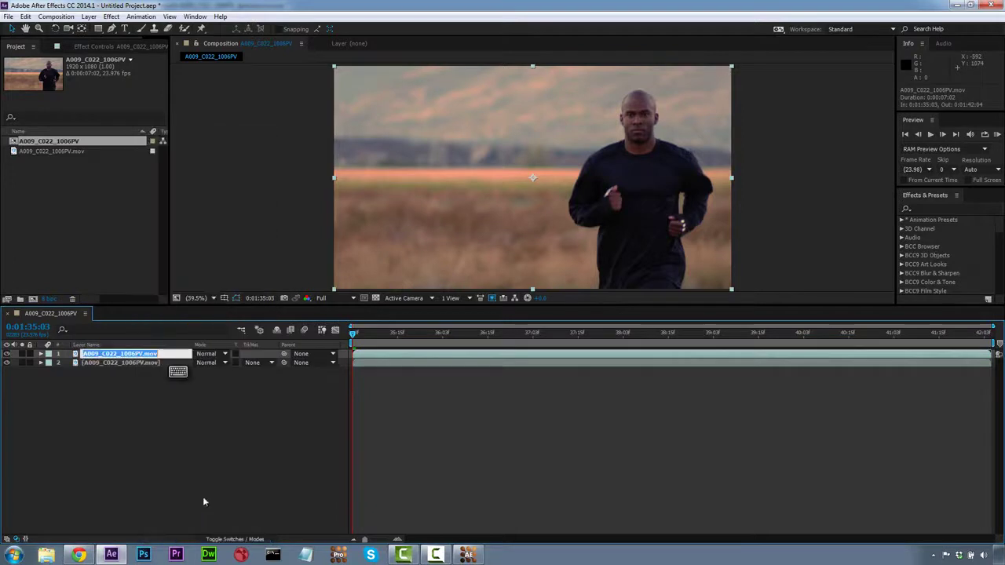
pyautogui.write('guy FG')
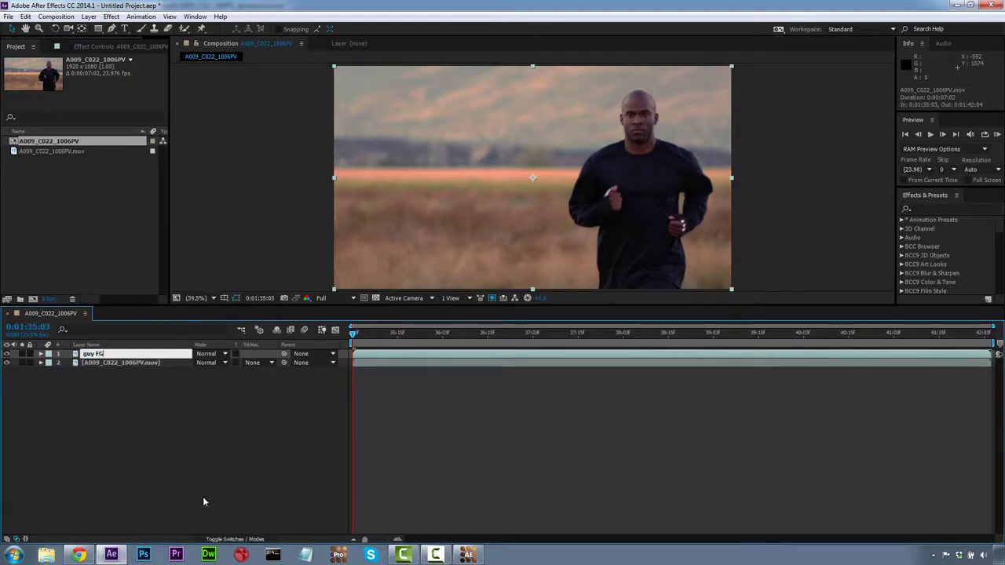
# - Rename the lower footage layer "BG" and select the guy FG layer
pyautogui.click(146, 364)
pyautogui.rightClick(147, 365)
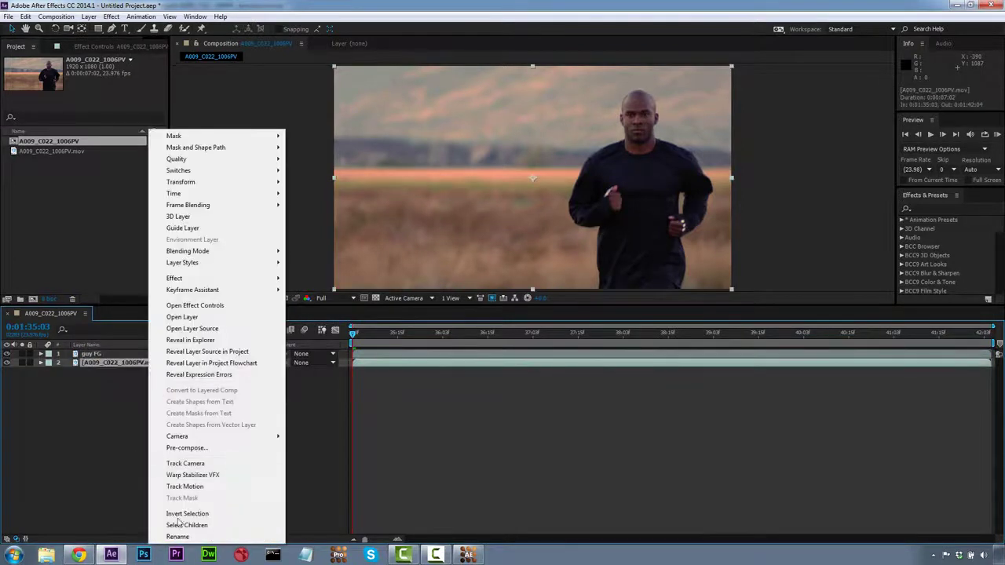
pyautogui.click(179, 537)
pyautogui.write('BG')
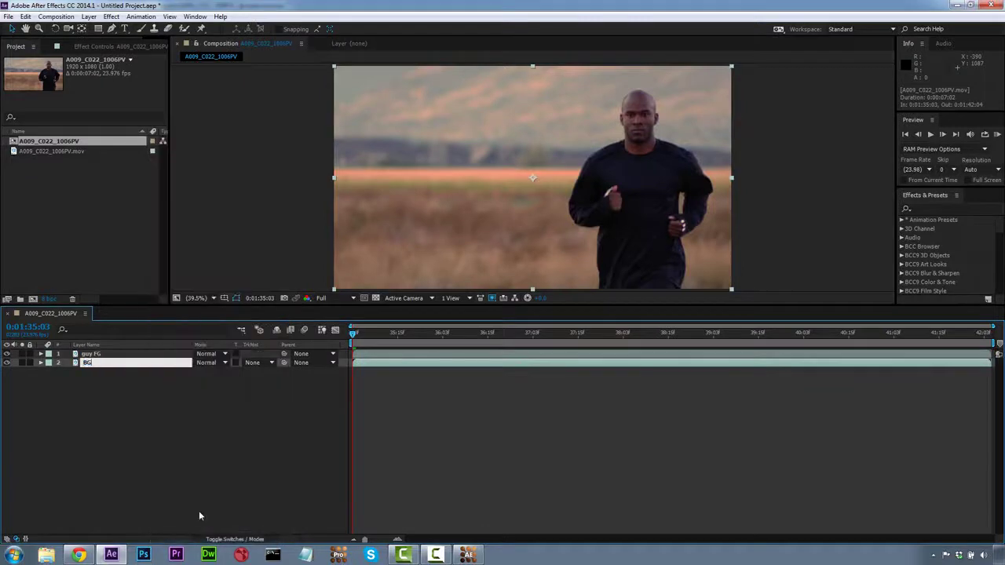
pyautogui.click(183, 373)
pyautogui.click(128, 354)
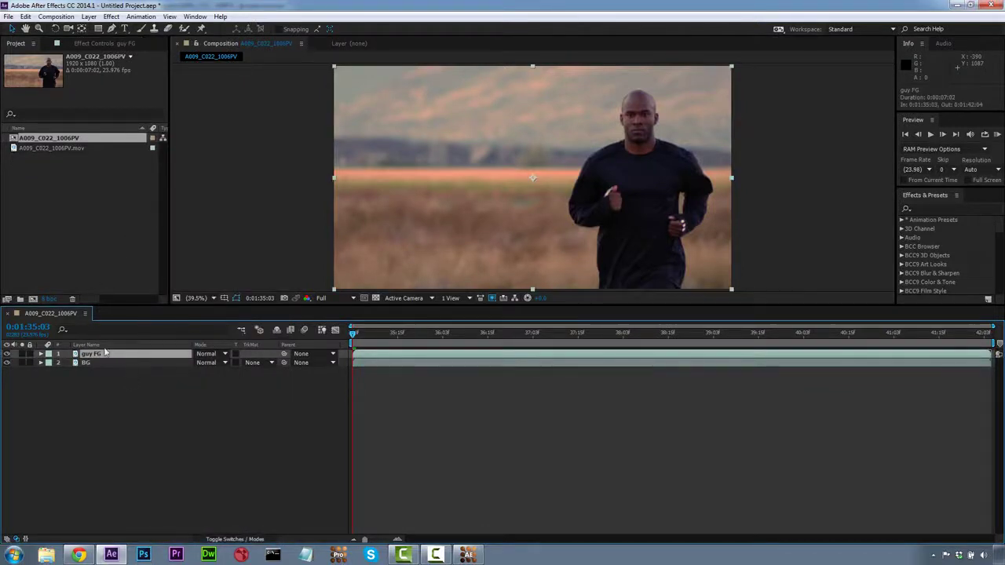
# - Switch to mocha AE and, with bg track and the planar surface hidden, copy all visible layers as mocha shape data for AE
pyautogui.click(468, 555)
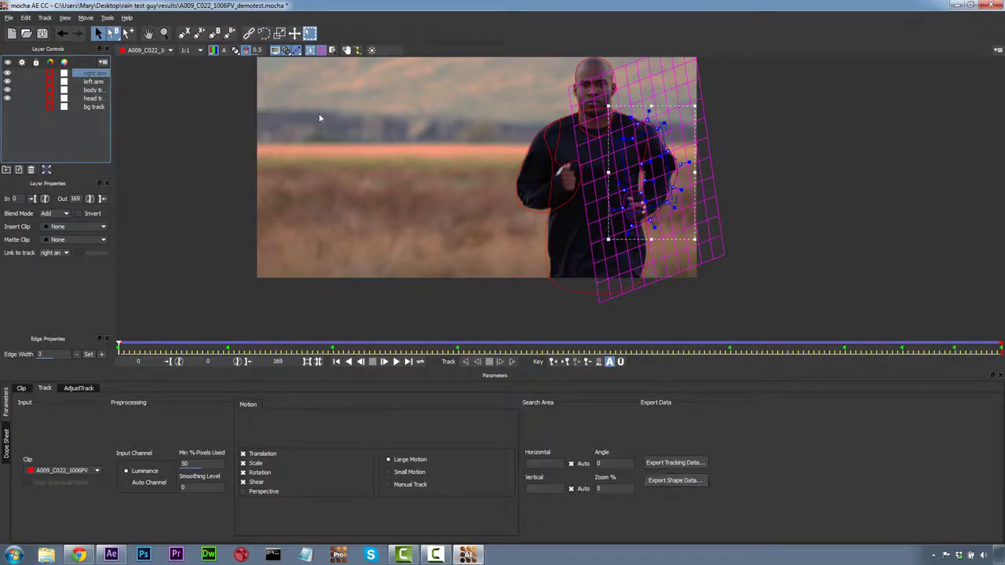
pyautogui.click(311, 50)
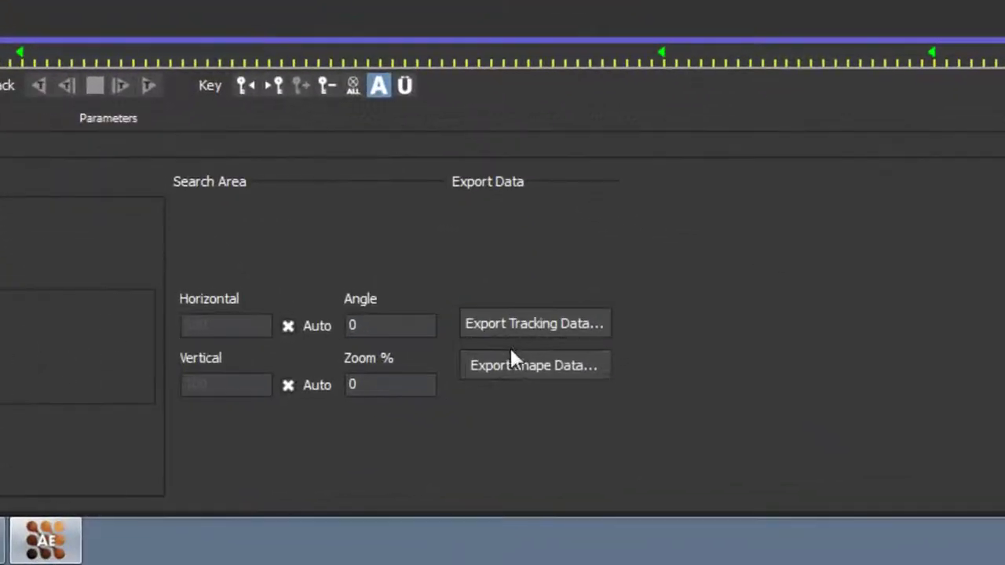
pyautogui.click(512, 359)
pyautogui.click(191, 8)
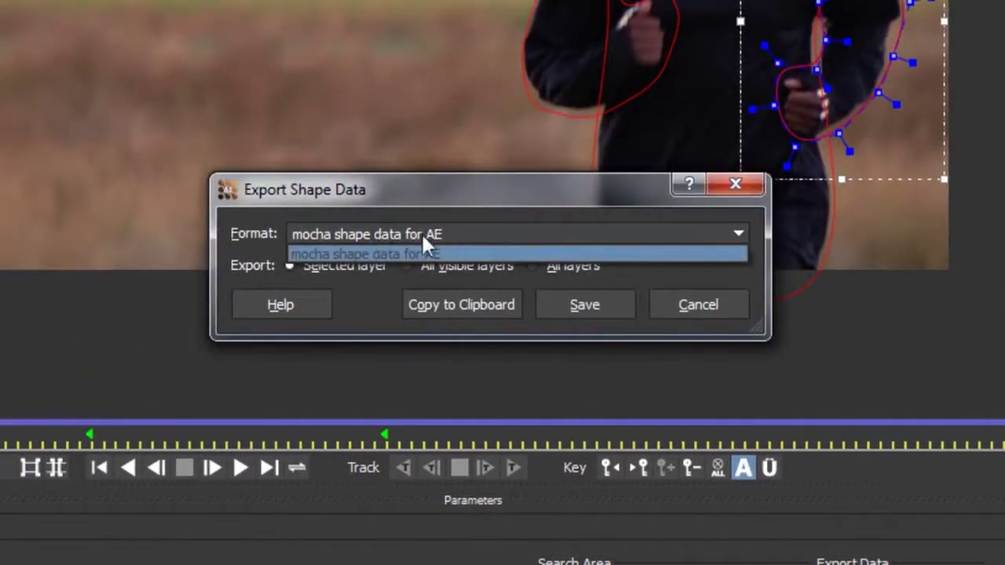
pyautogui.click(425, 253)
pyautogui.click(434, 269)
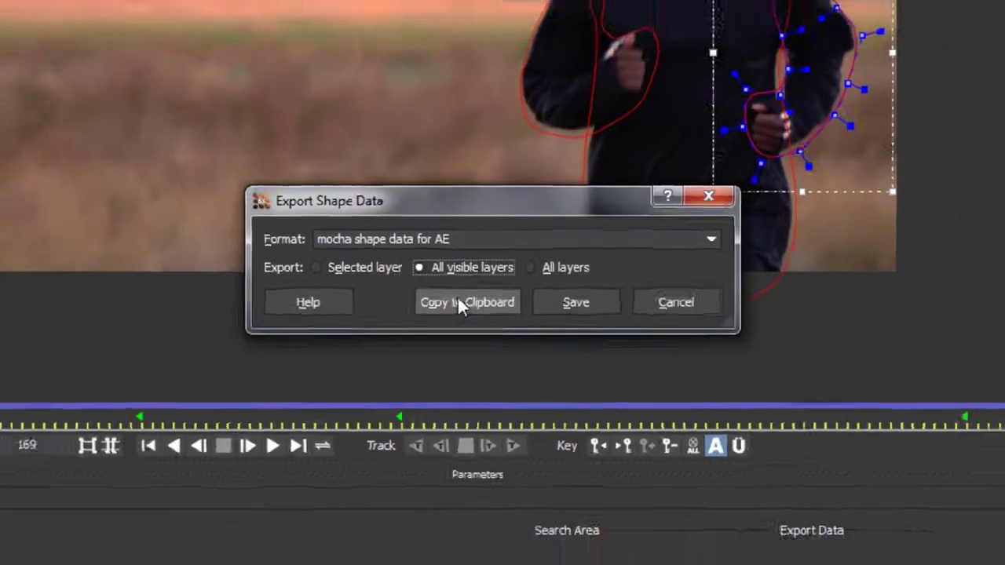
pyautogui.click(462, 303)
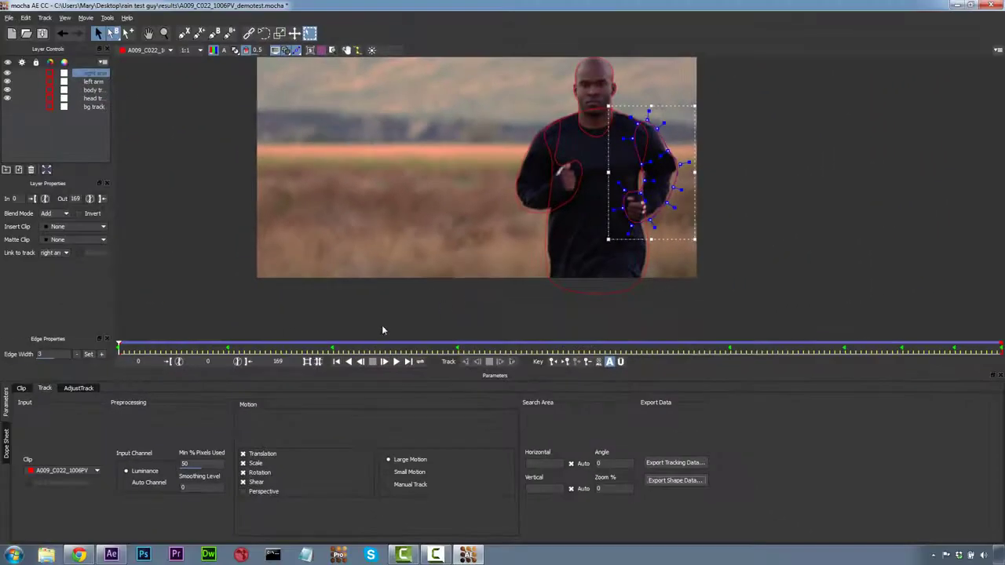
# - Switch to After Effects, paste the mocha masks onto guy FG and scrub the timeline to check them, returning to the start
pyautogui.click(111, 555)
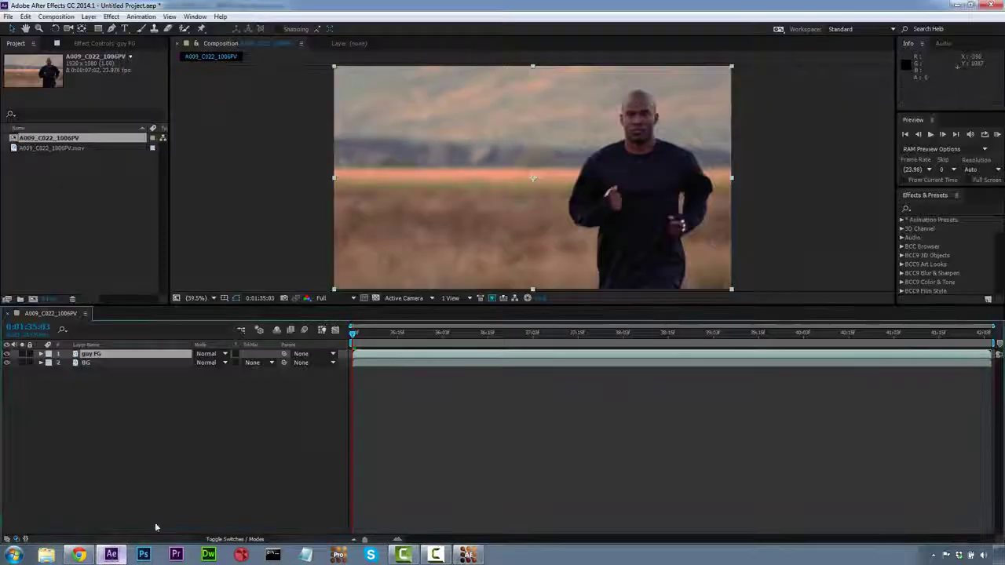
pyautogui.click(26, 16)
pyautogui.click(60, 330)
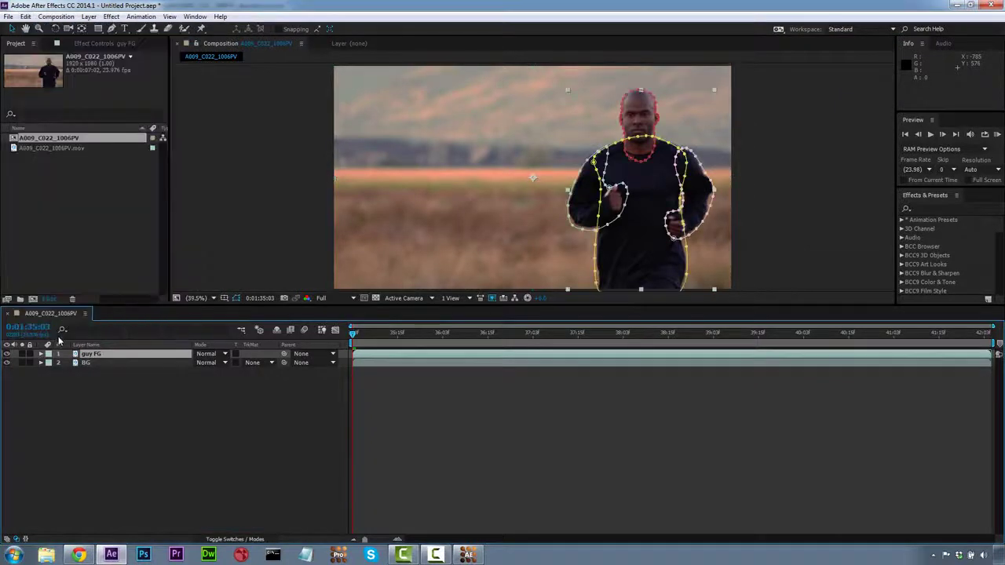
pyautogui.moveTo(355, 333); pyautogui.dragTo(552, 288)
pyautogui.press('Home')
# - Expand guy FG's masks and set the head track mask's mode to Add
pyautogui.click(41, 355)
pyautogui.click(49, 363)
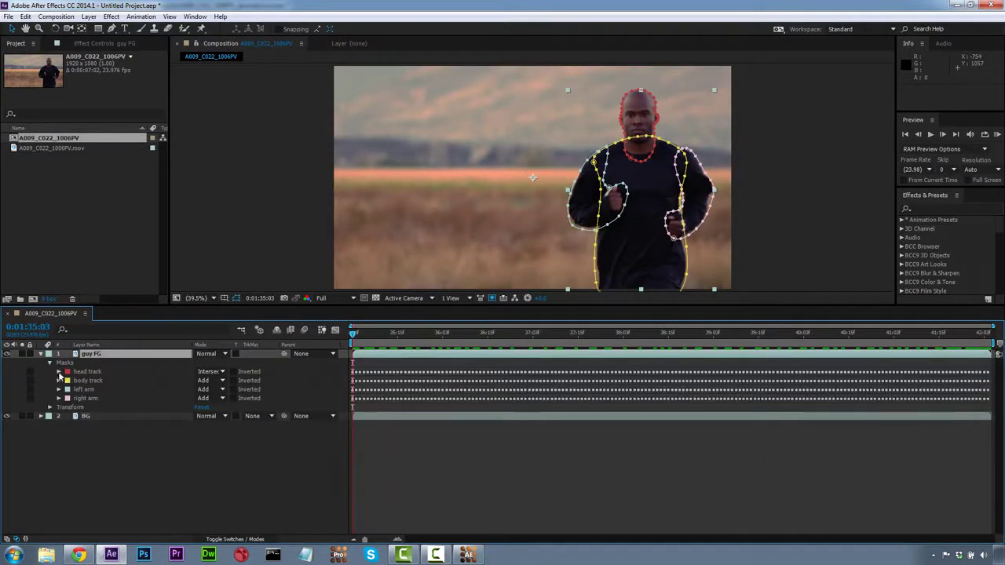
pyautogui.click(59, 372)
pyautogui.click(209, 371)
pyautogui.click(213, 394)
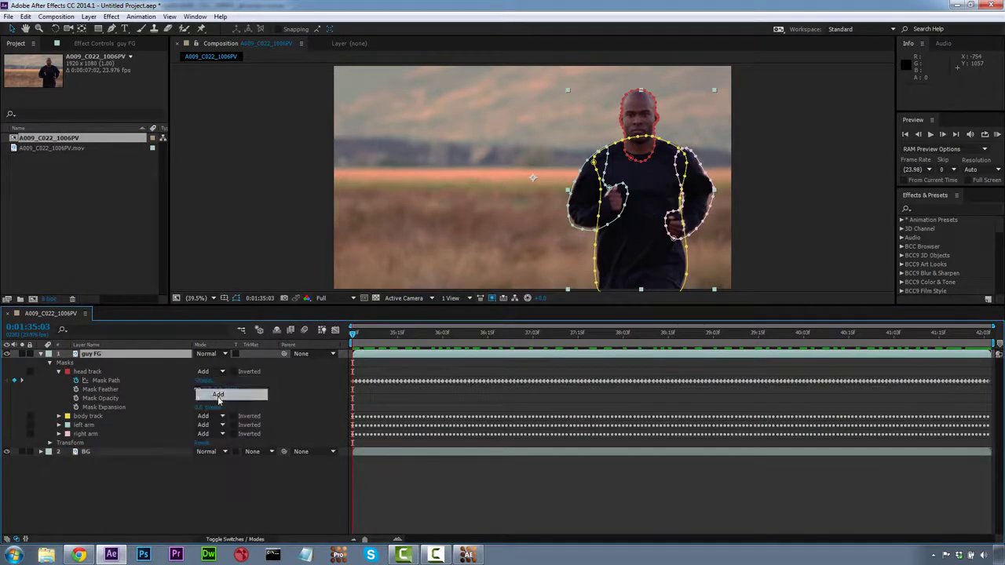
# - Set the mask feather of all four guy FG masks to 25 pixels
pyautogui.click(88, 372)
pyautogui.keyDown('shift'); pyautogui.click(87, 434); pyautogui.keyUp('shift')
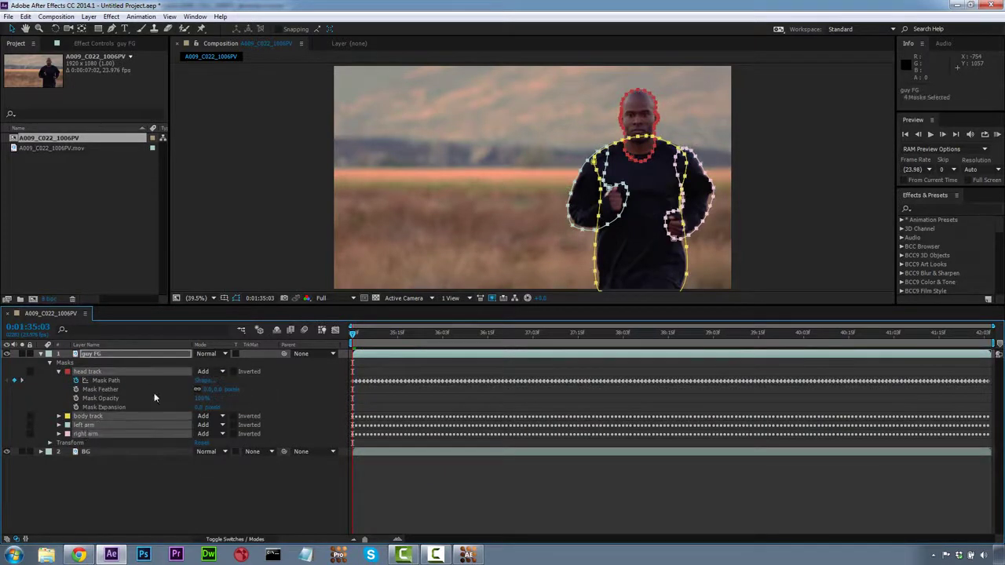
pyautogui.click(207, 390)
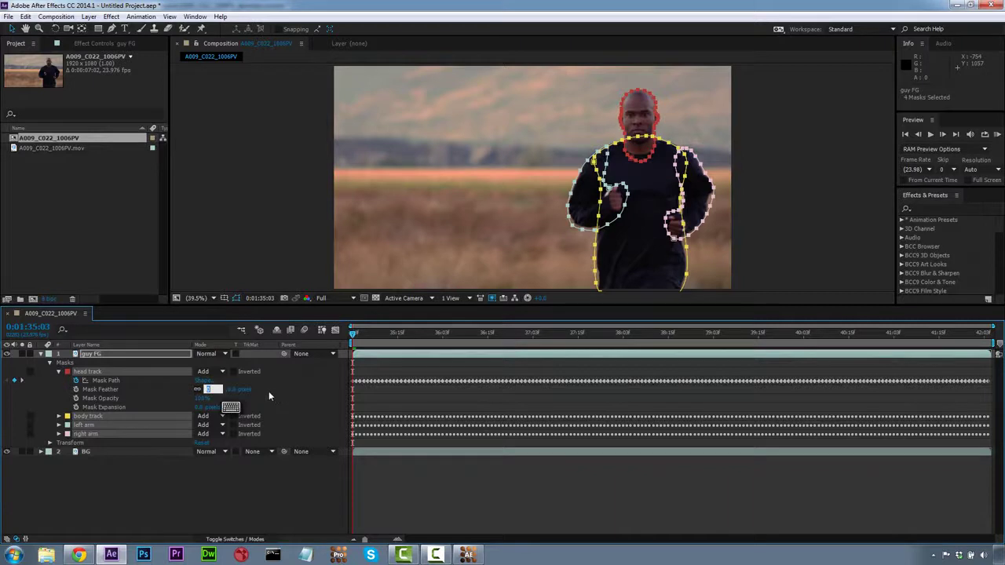
pyautogui.write('25')
pyautogui.click(264, 393)
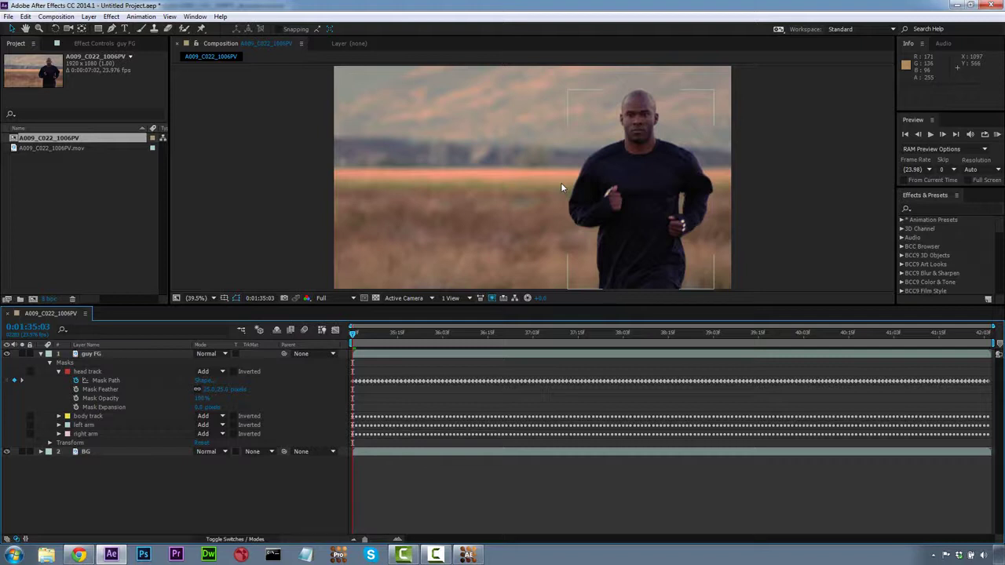
# - Collapse guy FG's properties and add a null object named "rain motion"
pyautogui.click(138, 354)
pyautogui.press('u')
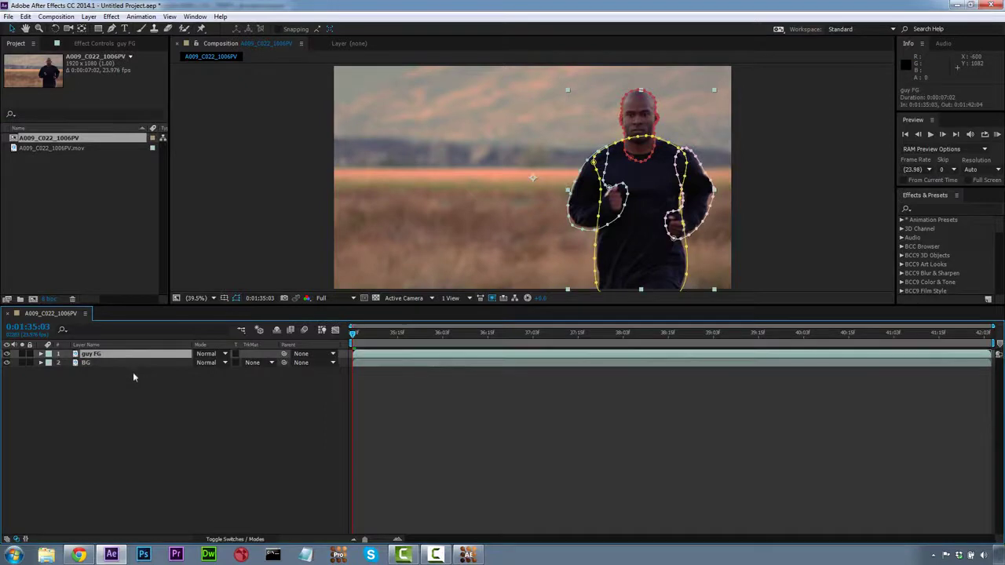
pyautogui.click(89, 17)
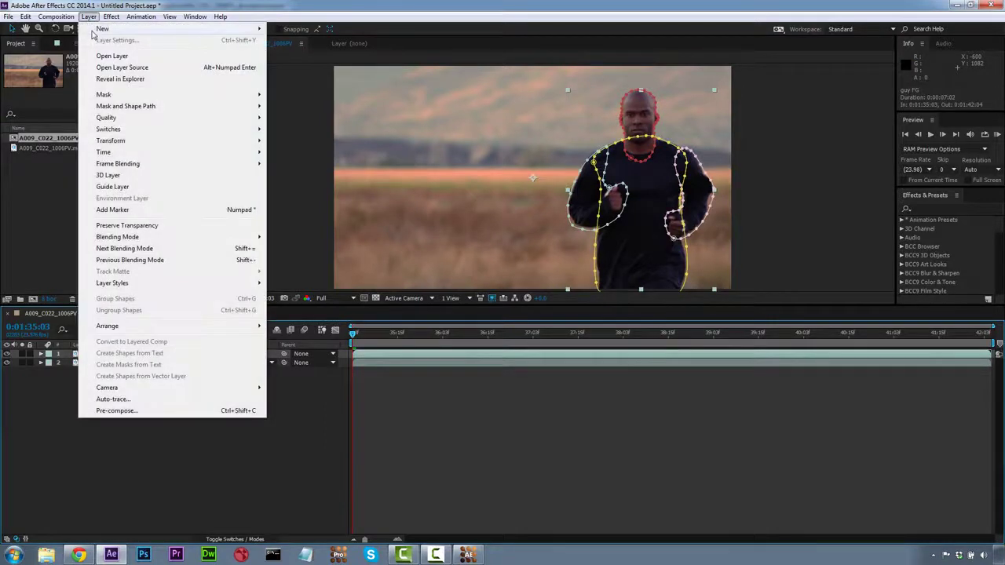
pyautogui.moveTo(93, 29)
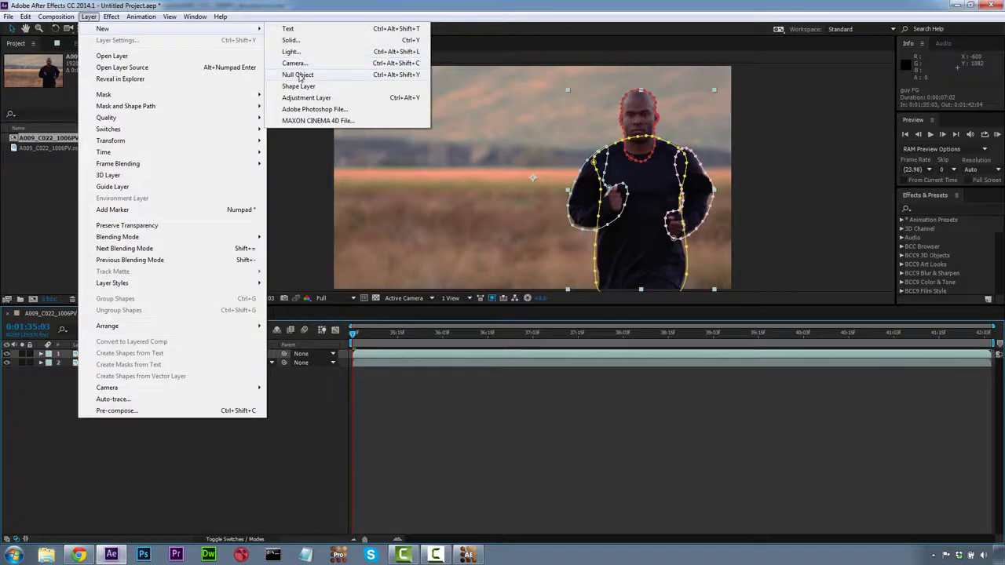
pyautogui.click(297, 76)
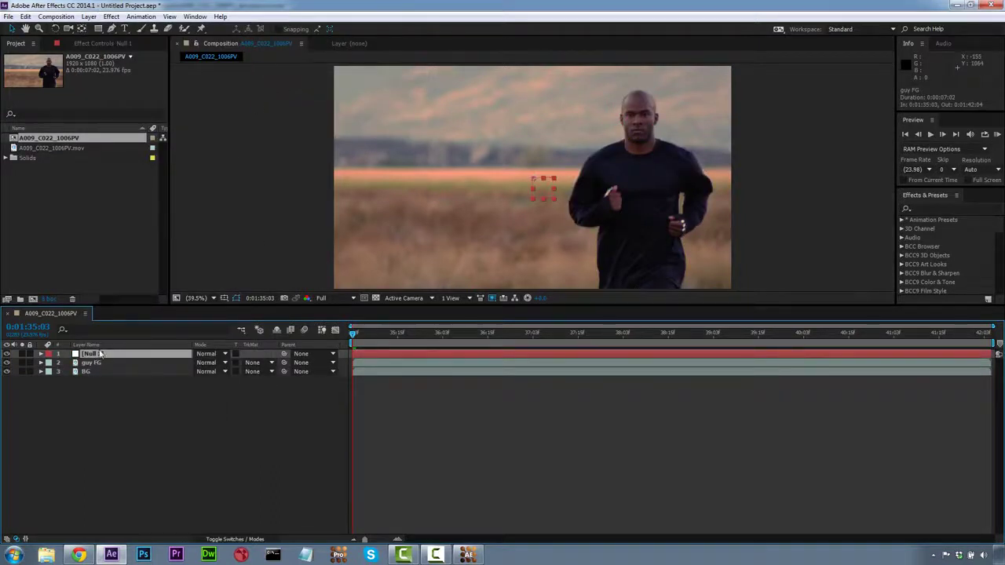
pyautogui.rightClick(102, 355)
pyautogui.click(132, 541)
pyautogui.write('cain motion')
pyautogui.press('Return')
pyautogui.click(301, 466)
# - Switch to mocha AE and copy the background tracking data as After Effects Transform Data [position, scale and rotation]
pyautogui.click(468, 555)
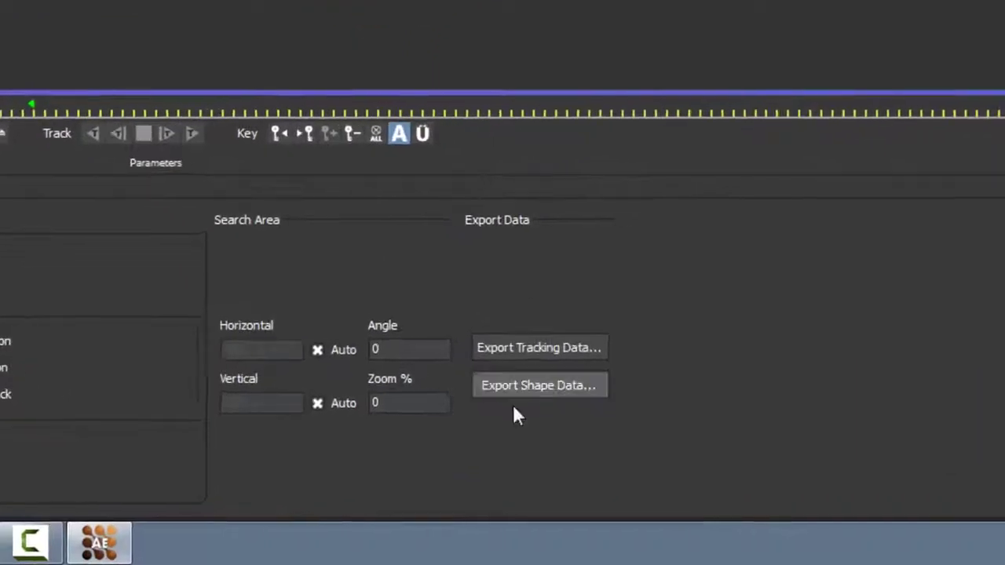
pyautogui.click(537, 351)
pyautogui.click(244, 60)
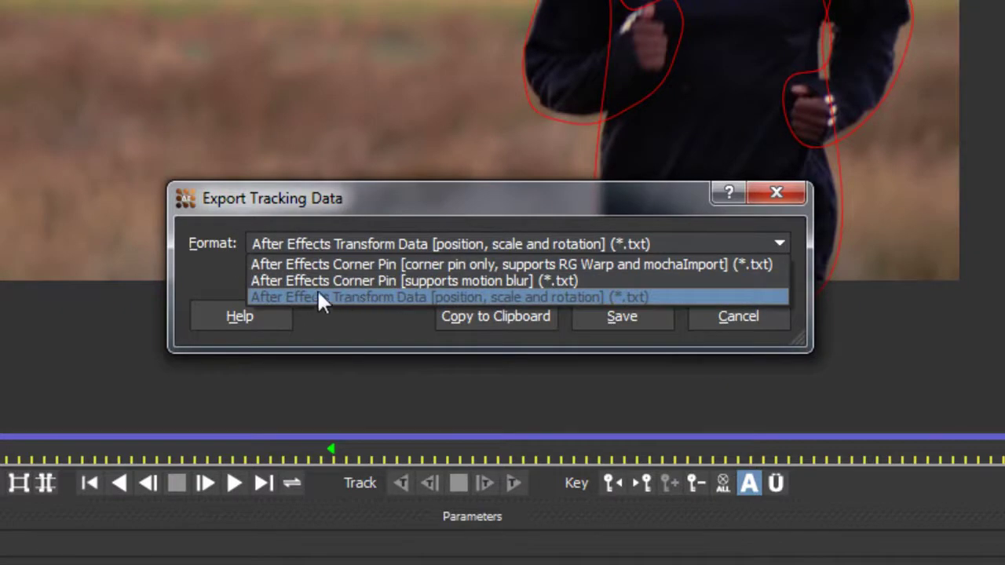
pyautogui.click(342, 297)
pyautogui.click(491, 316)
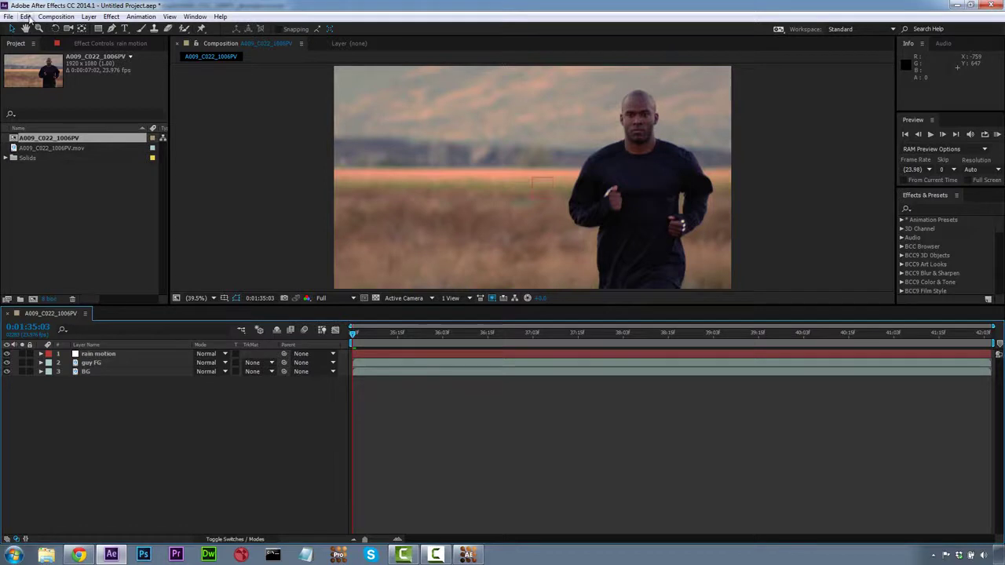
# - Paste the copied tracking keyframes onto the rain motion null in After Effects and scrub the timeline to check its movement
pyautogui.click(84, 353)
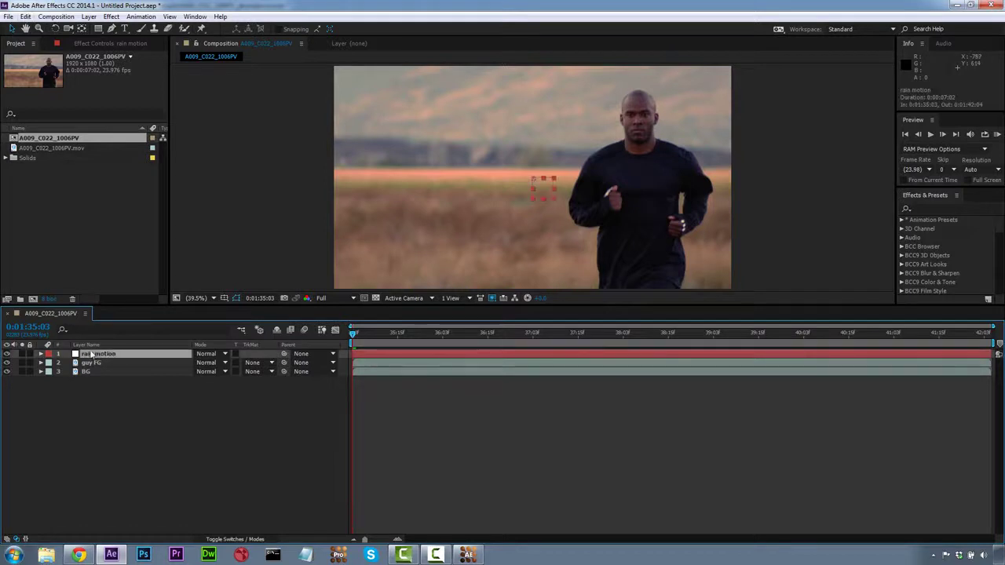
pyautogui.click(26, 17)
pyautogui.click(45, 126)
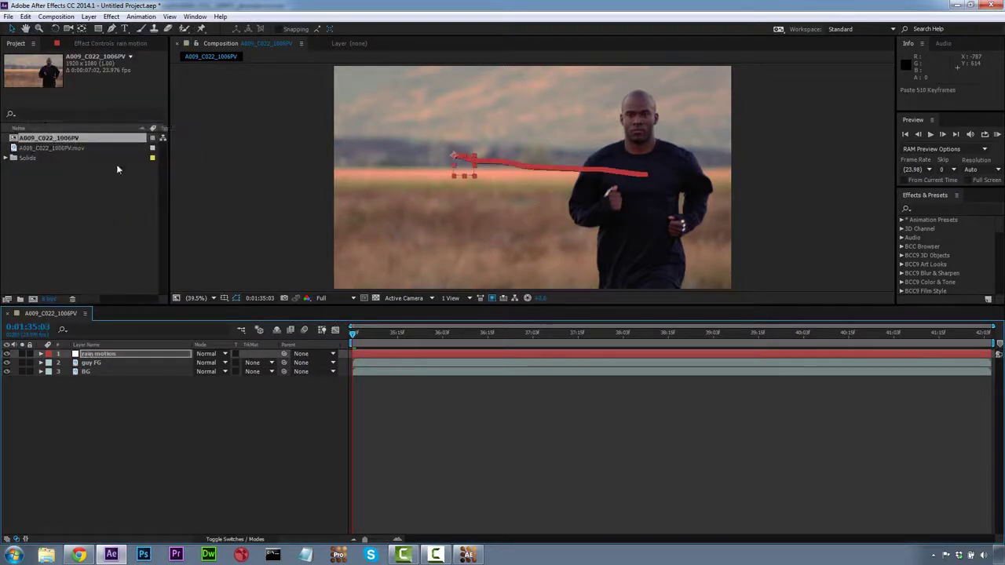
pyautogui.moveTo(355, 333); pyautogui.dragTo(300, 313)
# - Start a new solid and set its size to 4000 px wide by 2000 px high
pyautogui.click(89, 17)
pyautogui.moveTo(98, 29)
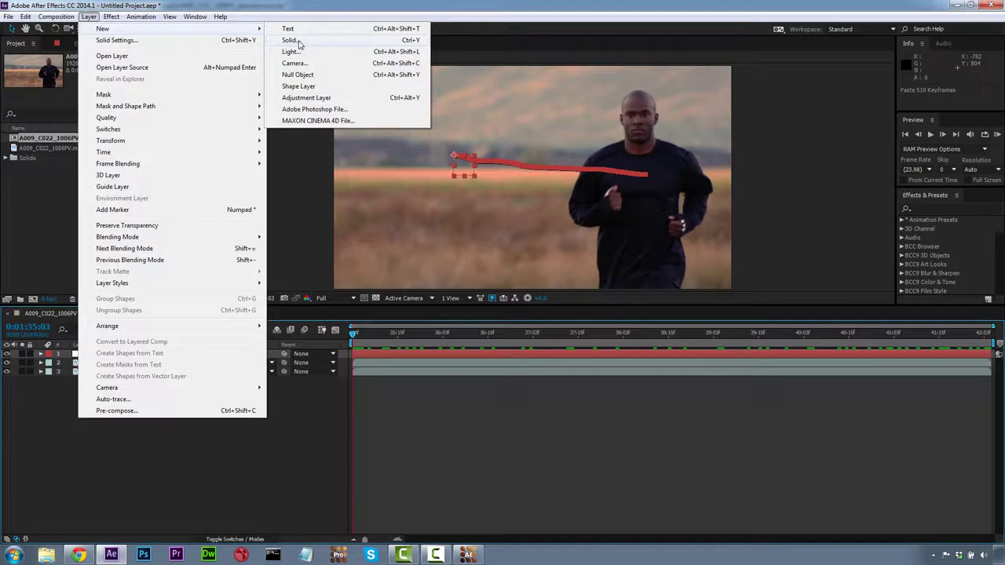
pyautogui.click(291, 40)
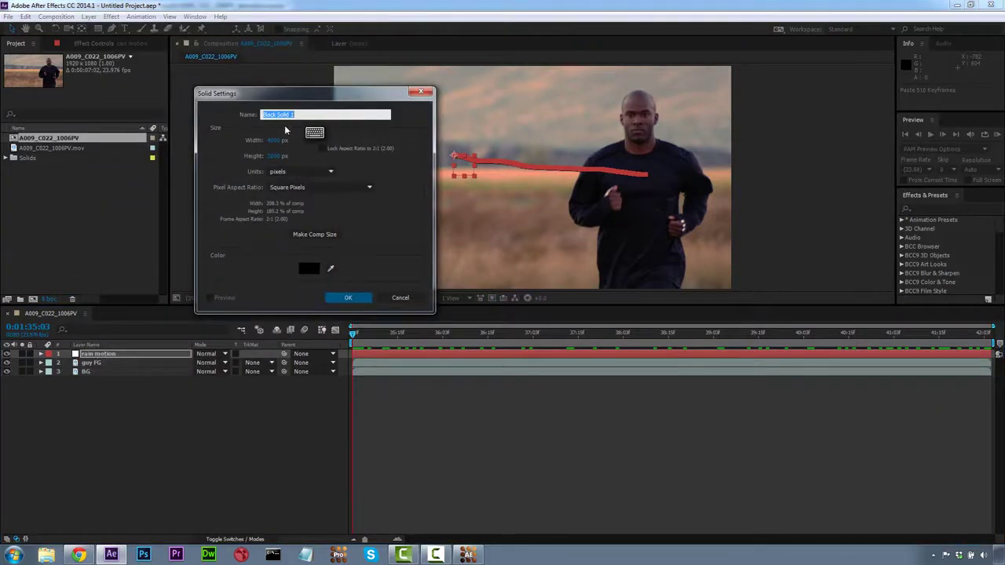
pyautogui.click(314, 234)
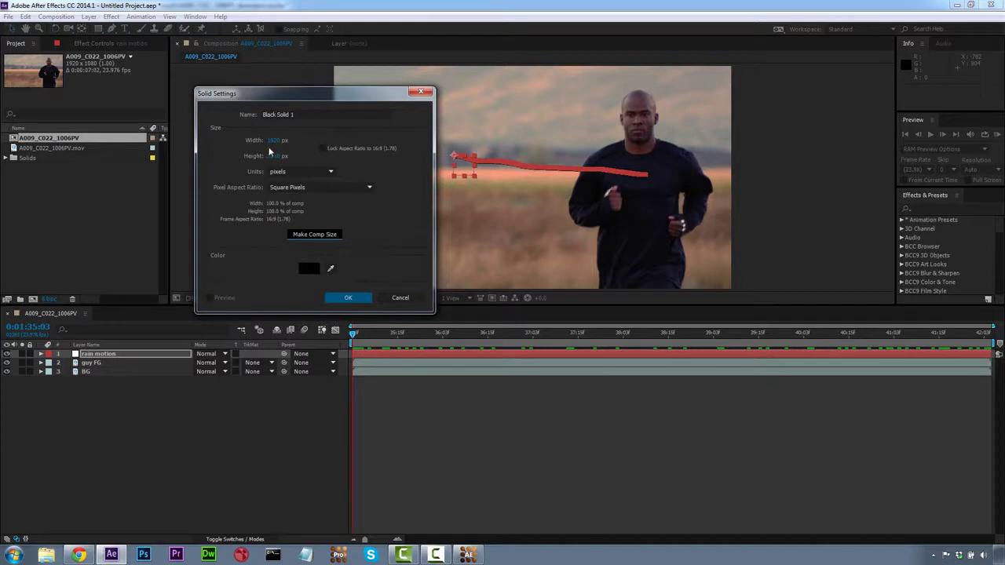
pyautogui.click(275, 141)
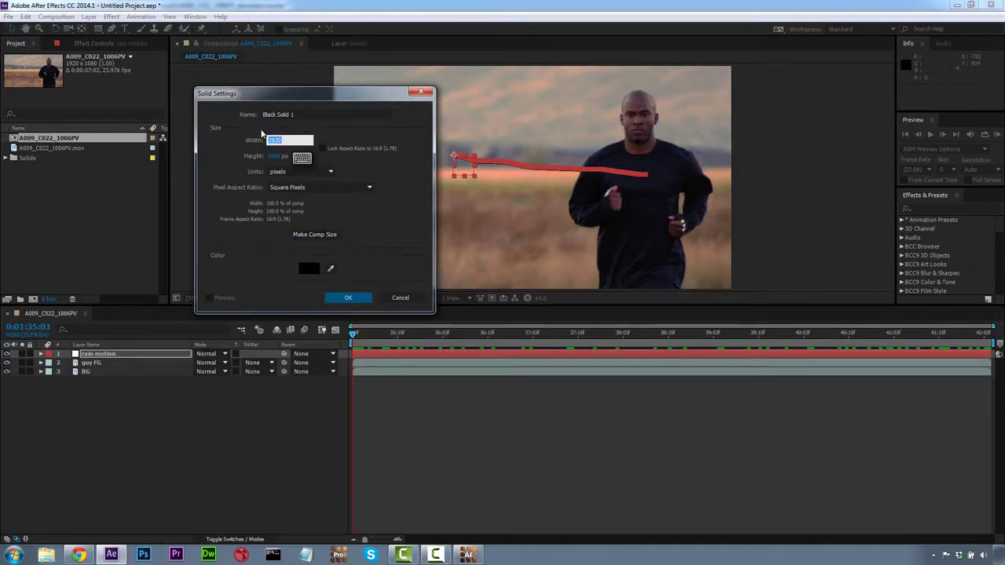
pyautogui.write('3960')
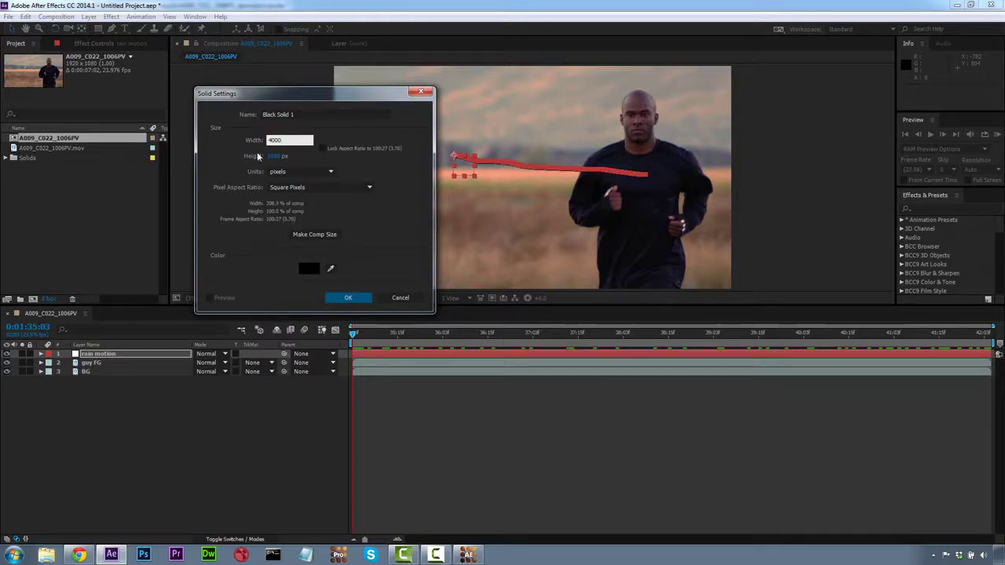
pyautogui.press('Tab')
pyautogui.write('200')
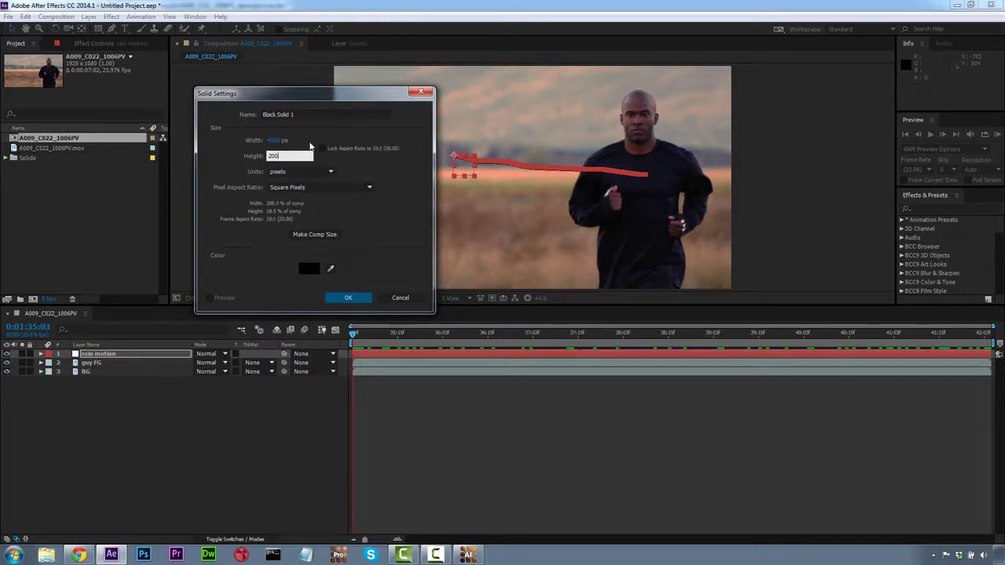
pyautogui.write('0')
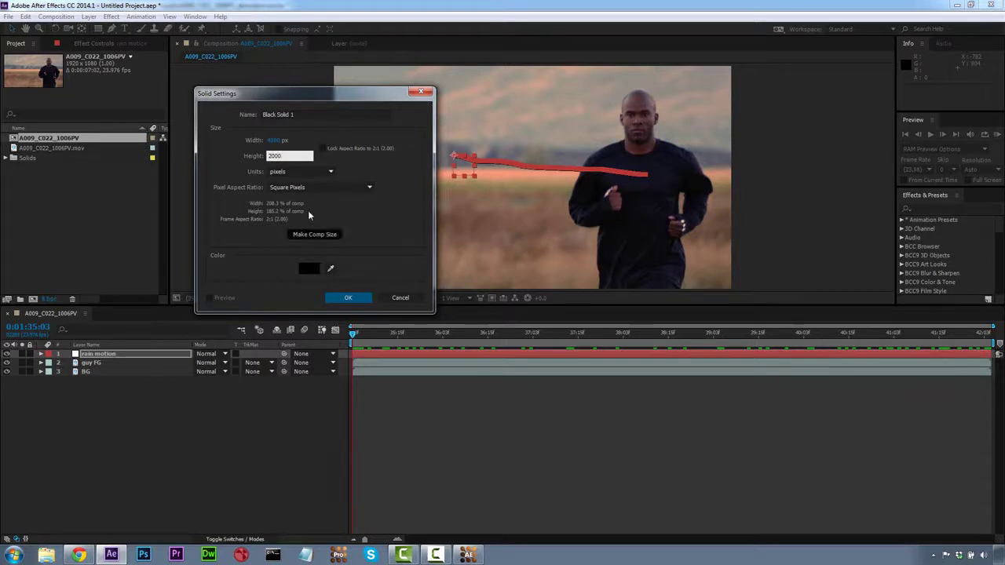
# - Name the solid "BG rain", keep its color black and create it
pyautogui.click(295, 117)
pyautogui.write('BG rain')
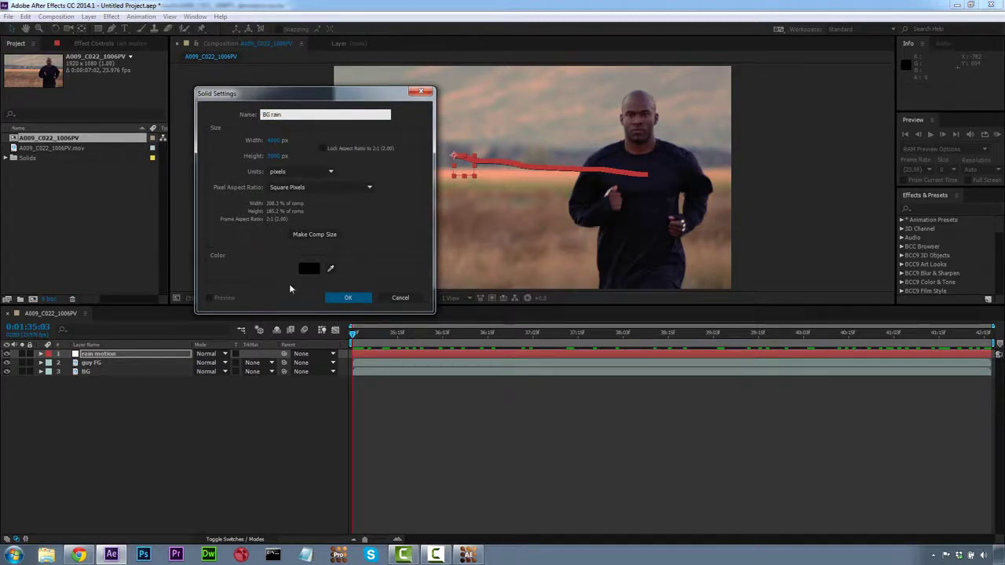
pyautogui.click(308, 269)
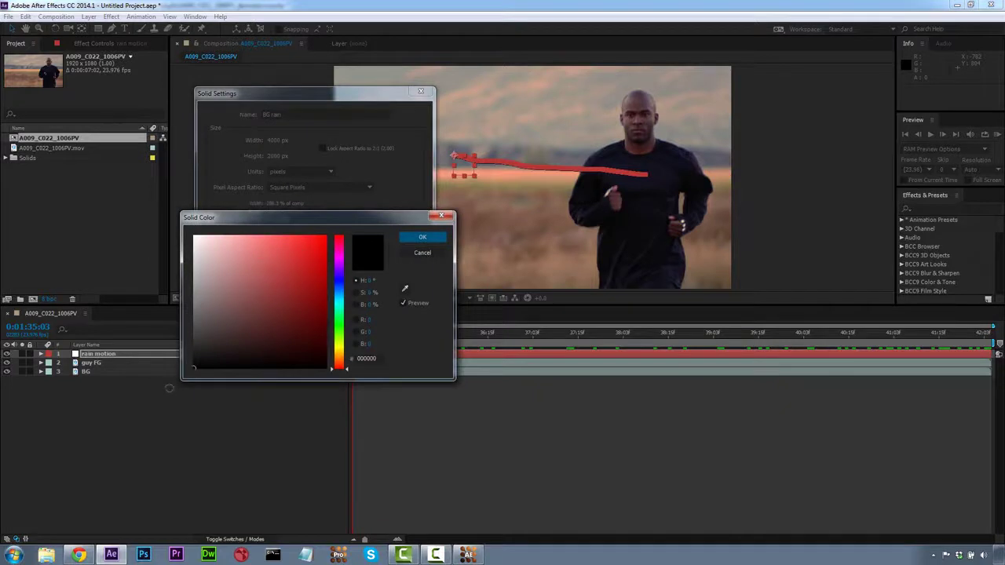
pyautogui.click(416, 239)
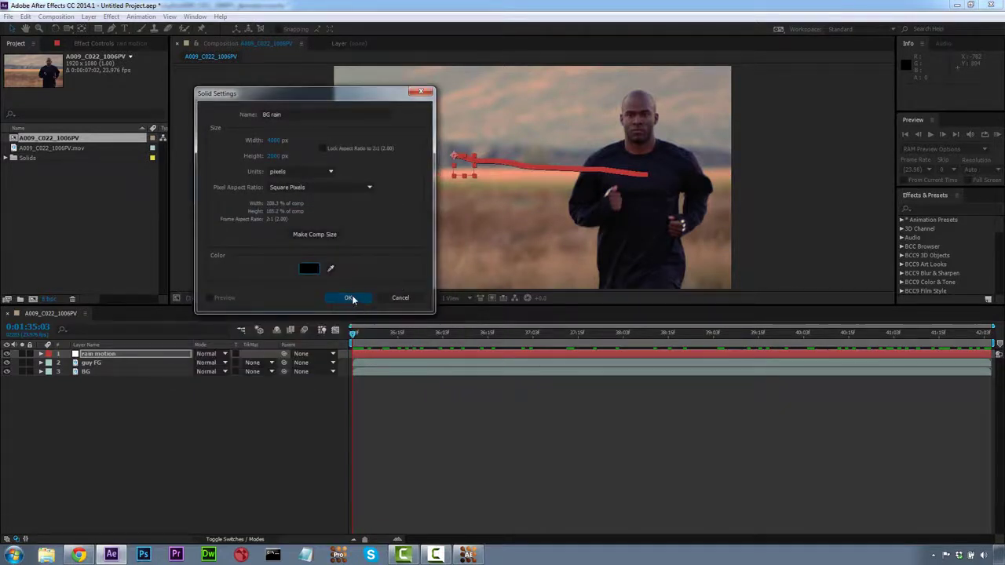
pyautogui.click(351, 297)
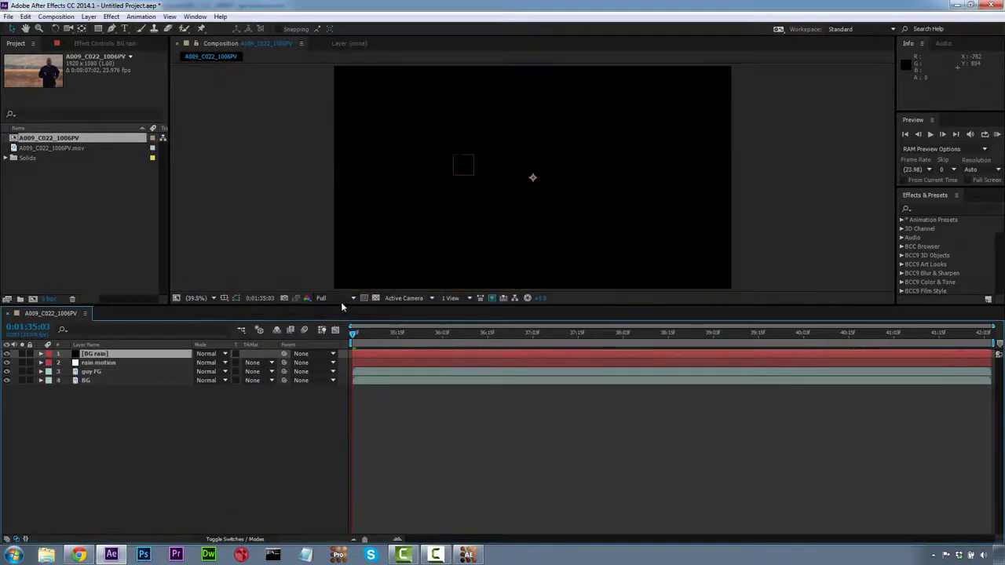
# - Create a second black solid named "FG rain" with the same 4000 by 2000 px size
pyautogui.click(88, 17)
pyautogui.moveTo(102, 28)
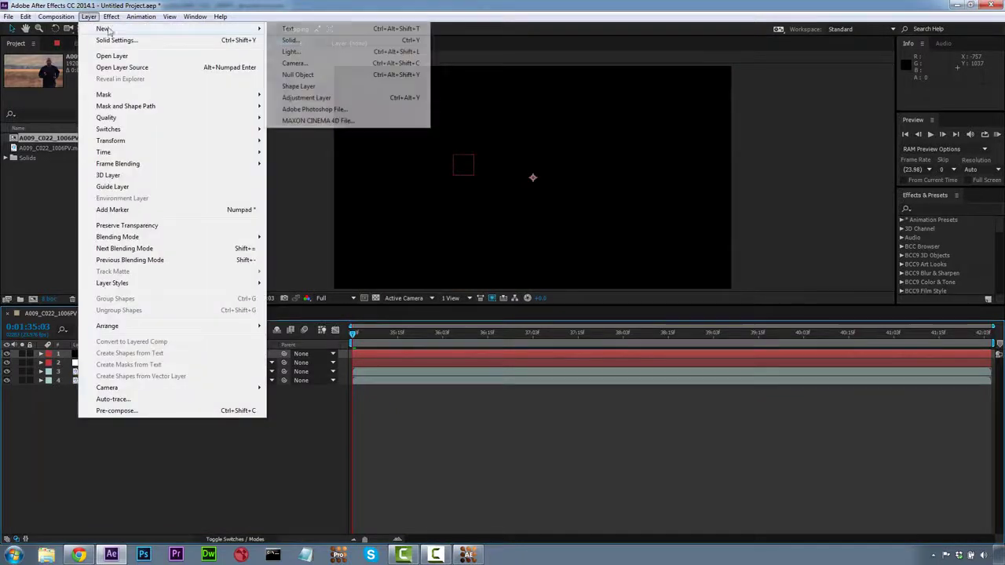
pyautogui.click(317, 43)
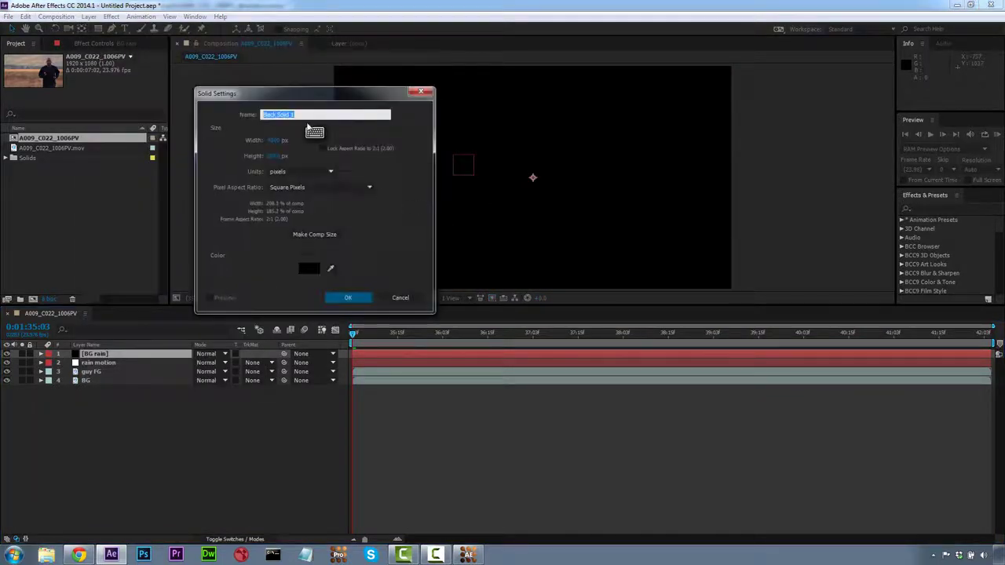
pyautogui.write('FG')
pyautogui.write('trainain')
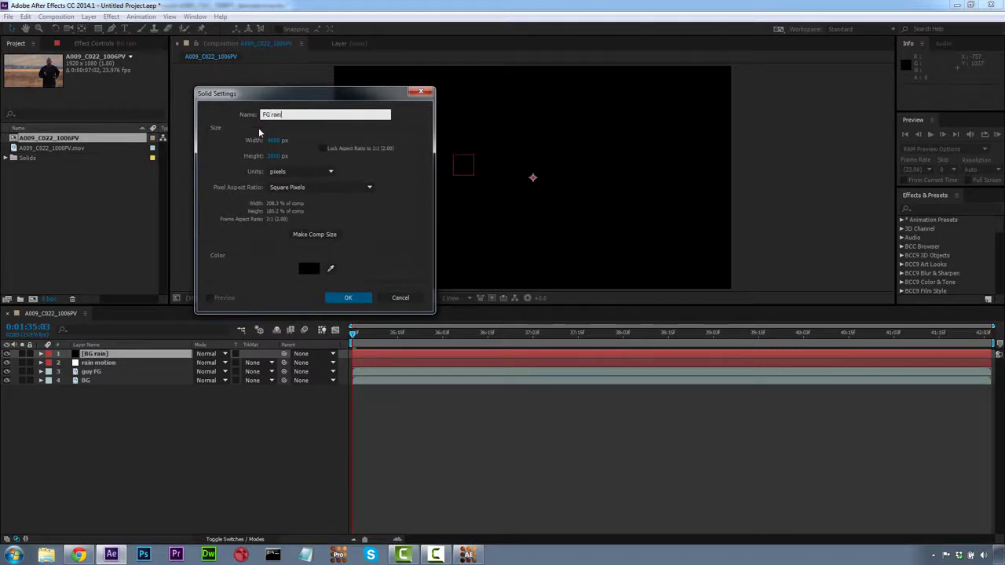
pyautogui.click(347, 300)
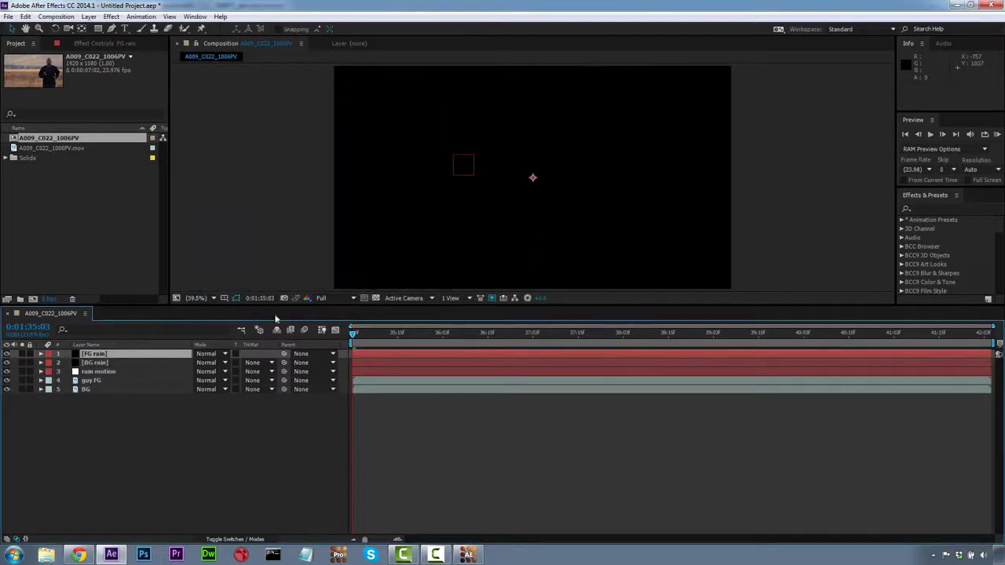
# - Reorder the layers so BG rain sits between guy FG and BG, and FG rain lies directly under rain motion
pyautogui.click(100, 362)
pyautogui.moveTo(102, 365)
pyautogui.mouseDown()
pyautogui.moveTo(98, 385)
pyautogui.moveTo(112, 370)
pyautogui.mouseUp()
pyautogui.click(107, 355)
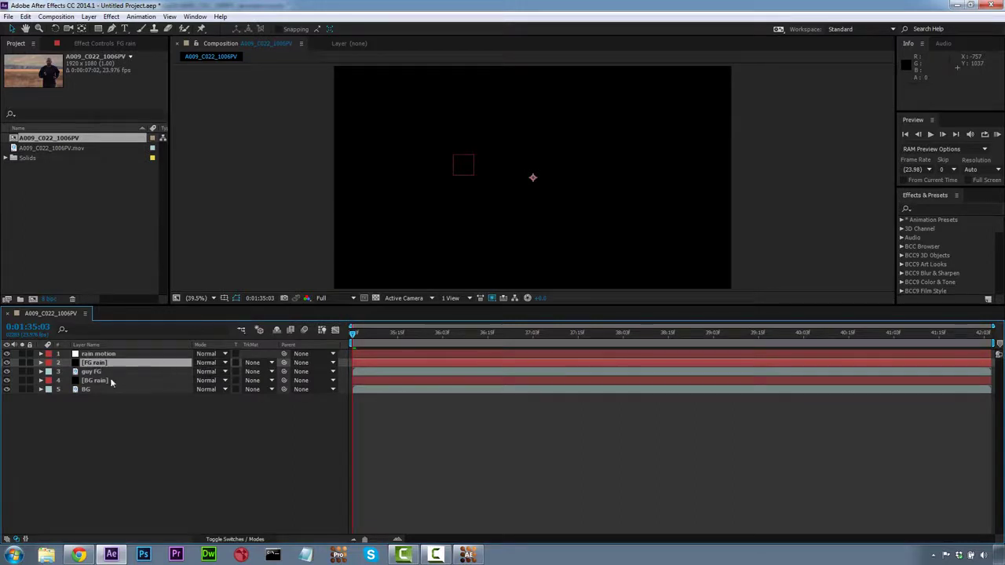
# - Set the blending mode of both the BG rain and FG rain layers to Screen
pyautogui.click(116, 380)
pyautogui.click(211, 381)
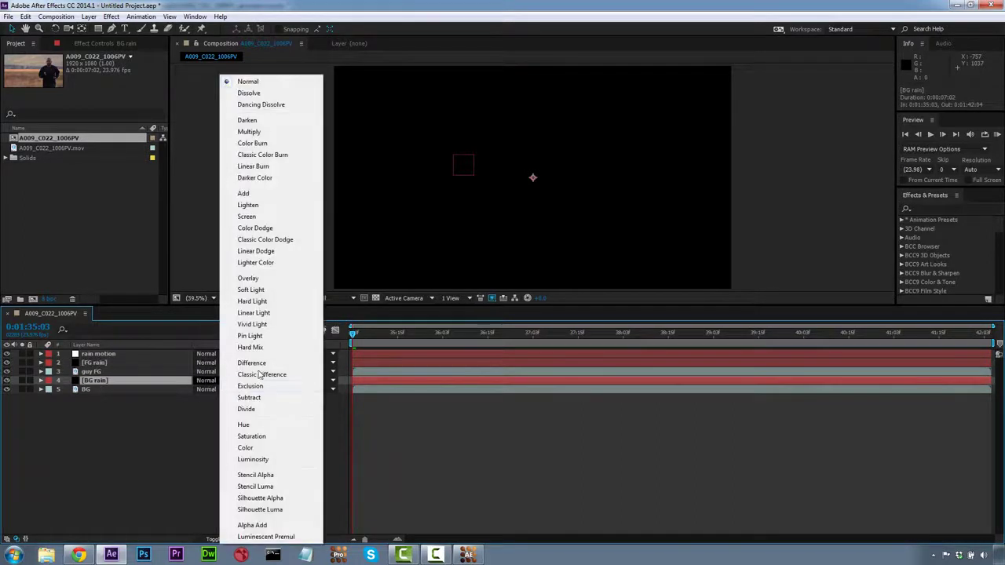
pyautogui.click(248, 217)
pyautogui.click(145, 362)
pyautogui.click(253, 363)
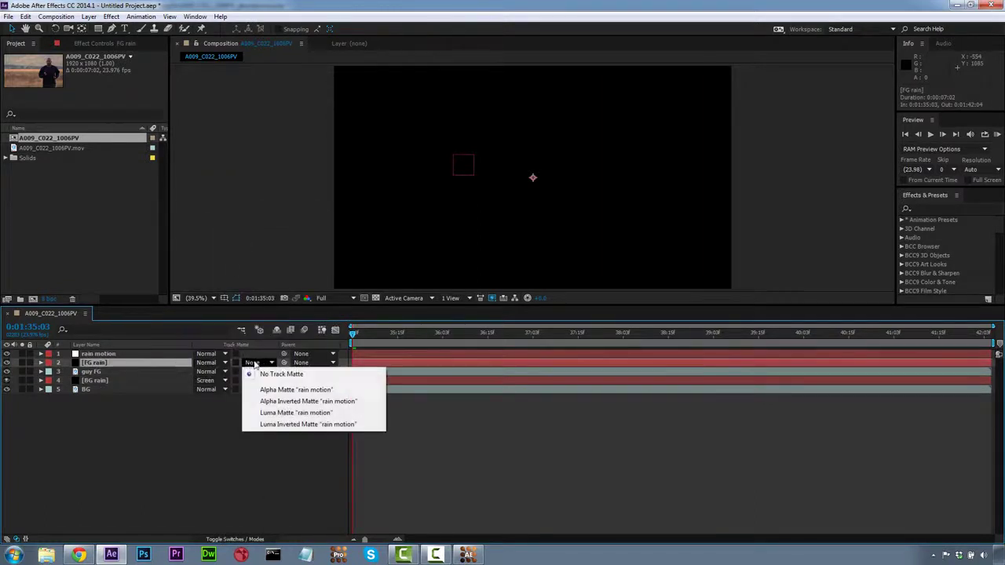
pyautogui.click(213, 364)
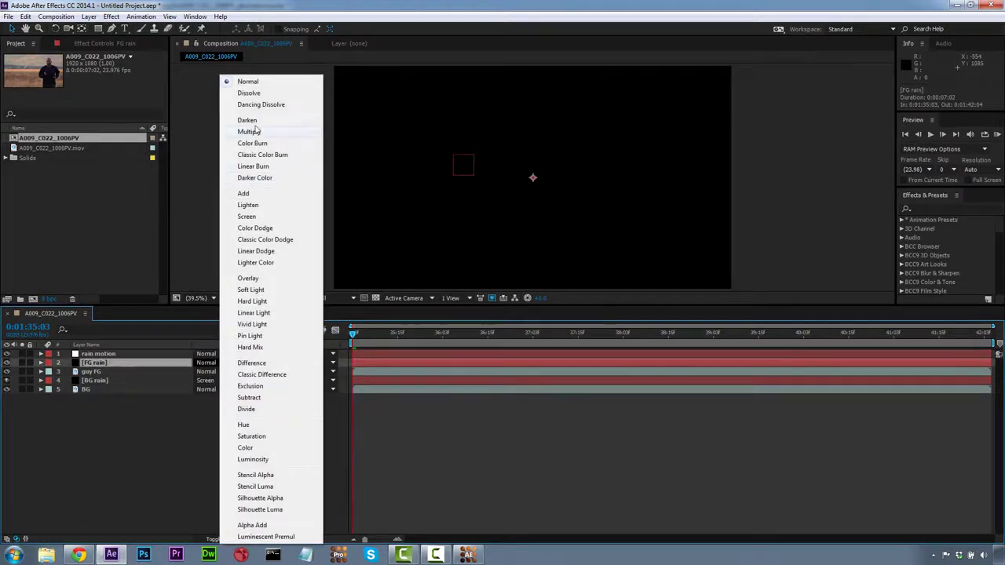
pyautogui.click(248, 217)
pyautogui.click(171, 428)
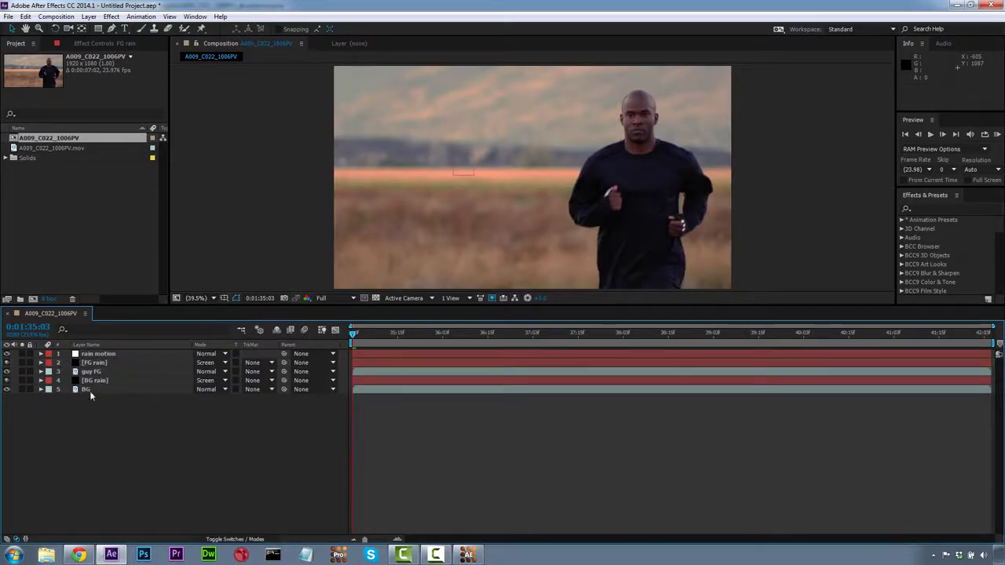
# - Find the BCC Rain effect and apply it to the FG rain layer
pyautogui.click(93, 363)
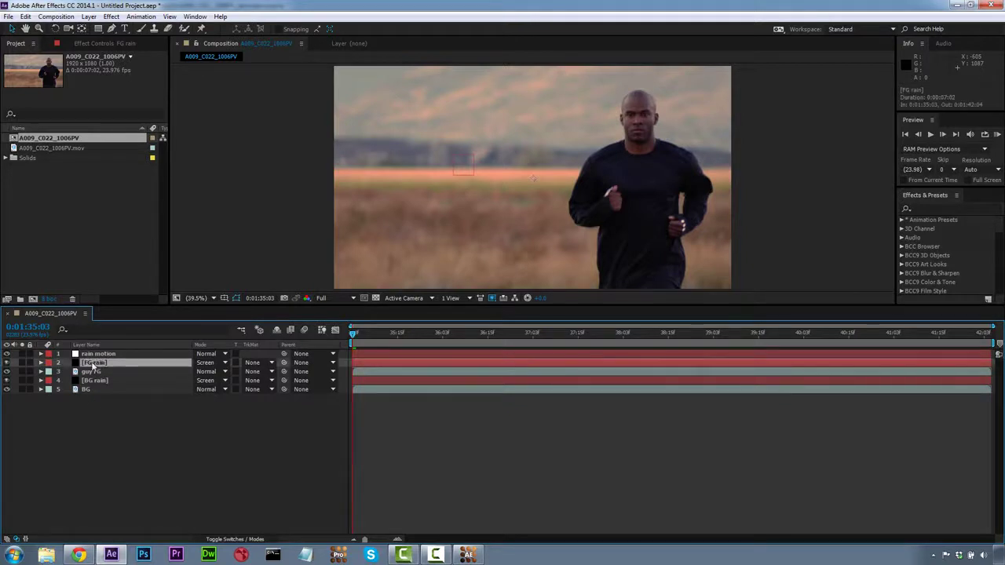
pyautogui.click(939, 207)
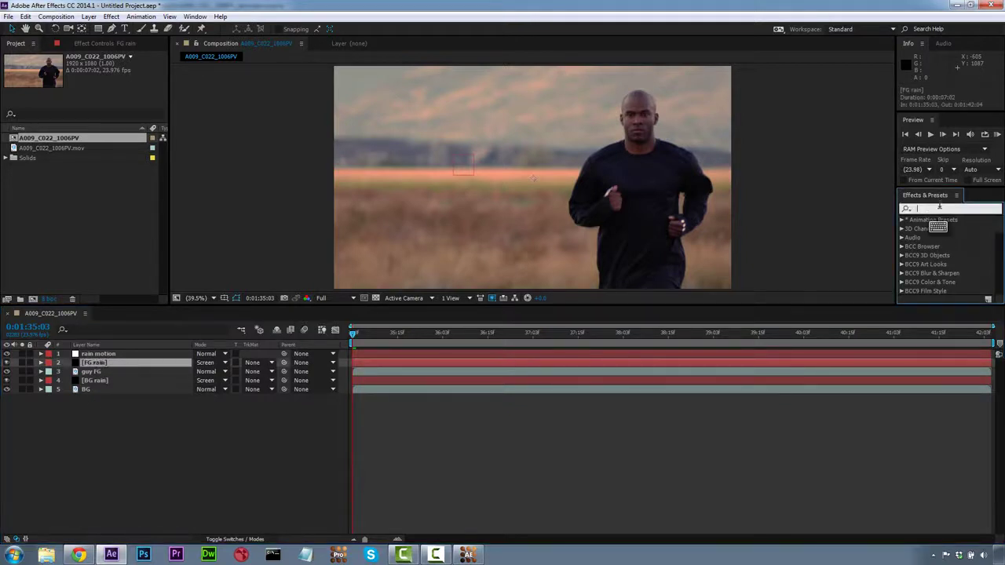
pyautogui.write('bcc rain')
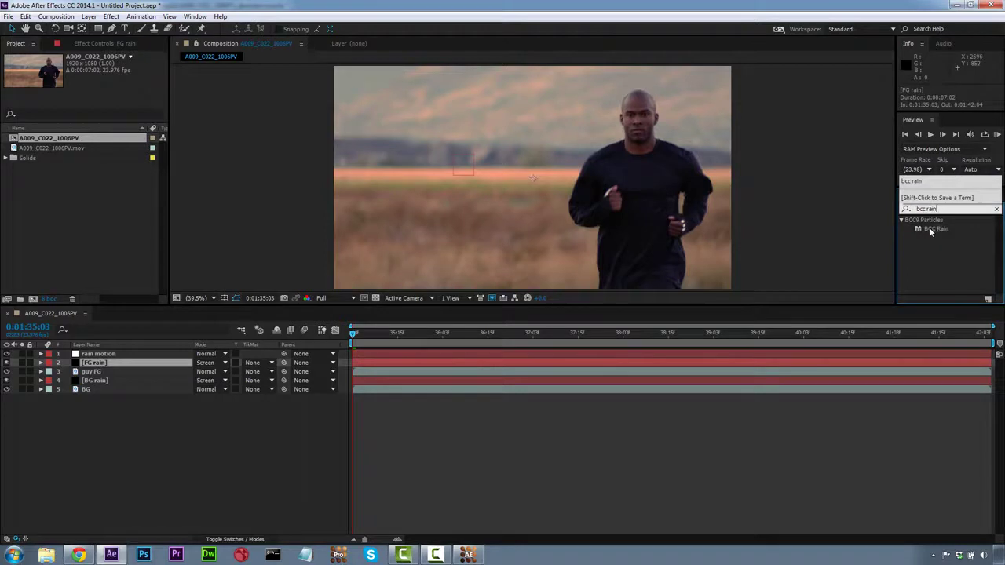
pyautogui.moveTo(919, 233); pyautogui.dragTo(100, 366)
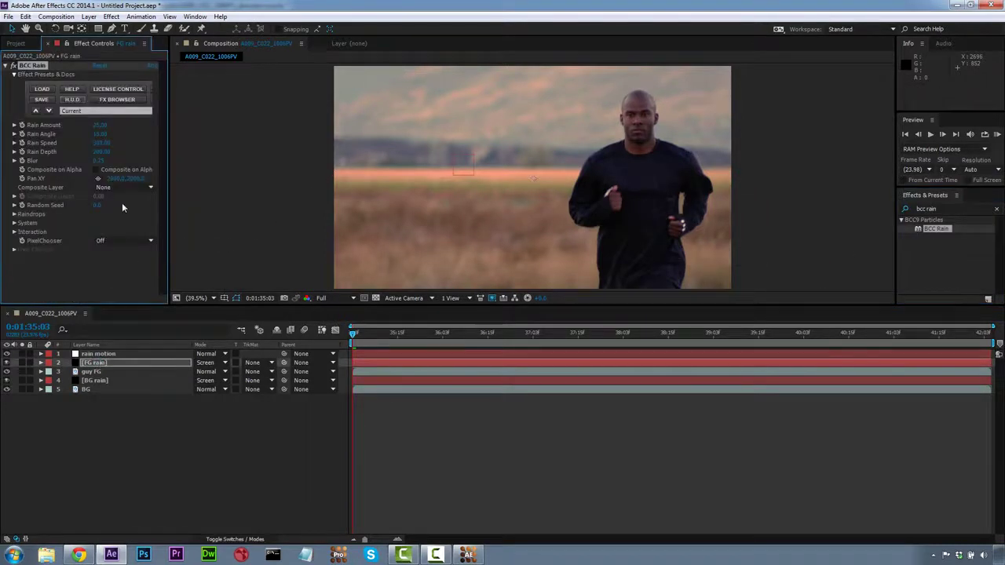
# - Set FG rain's Rain Amount to 50 and its raindrop Size to 4
pyautogui.write('50')
pyautogui.click(136, 128)
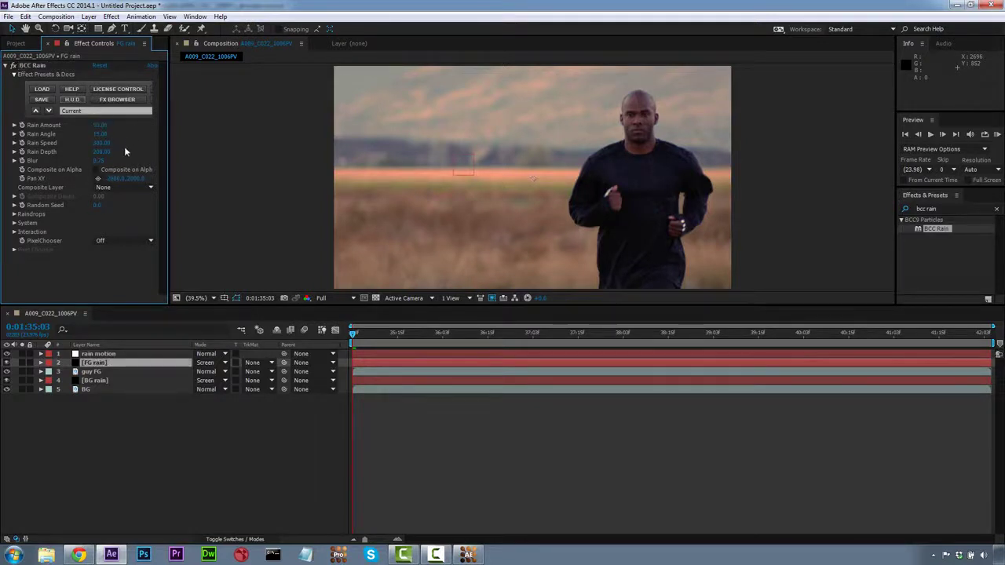
pyautogui.click(14, 214)
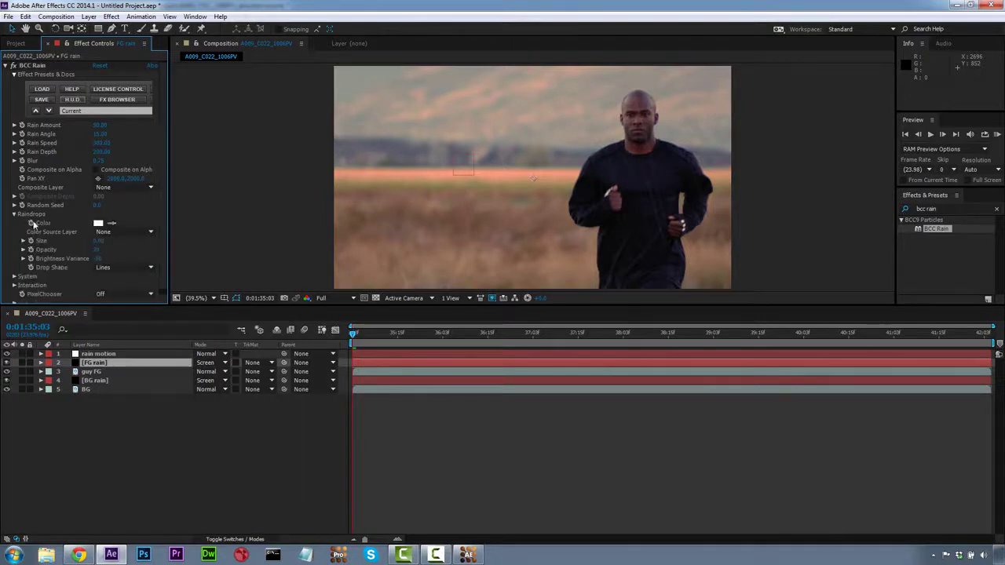
pyautogui.click(99, 241)
pyautogui.press('Return')
# - Increase the Blur of the BCC Rain effect on the FG rain layer
pyautogui.moveTo(100, 162); pyautogui.dragTo(111, 164)
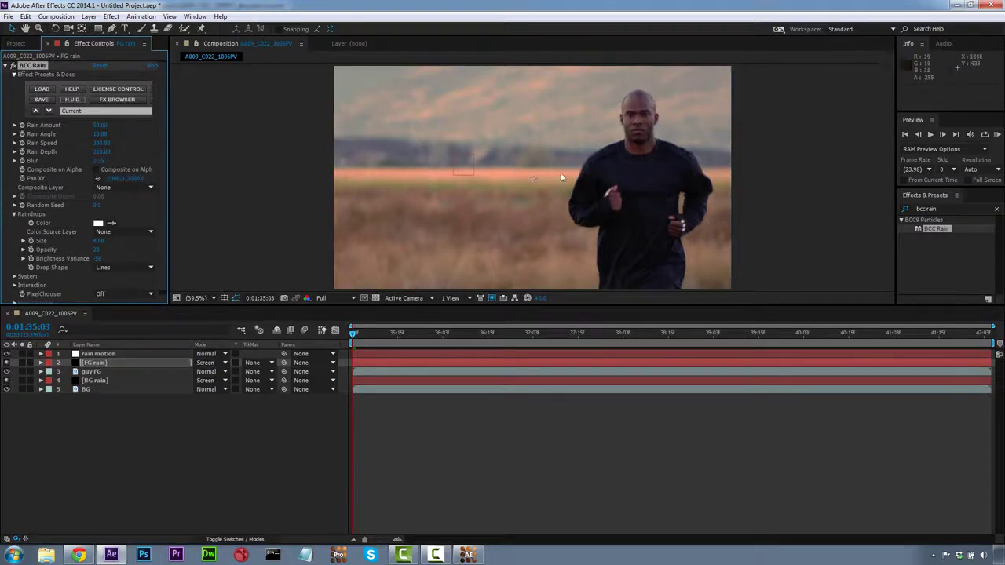
pyautogui.click(100, 160)
pyautogui.click(132, 164)
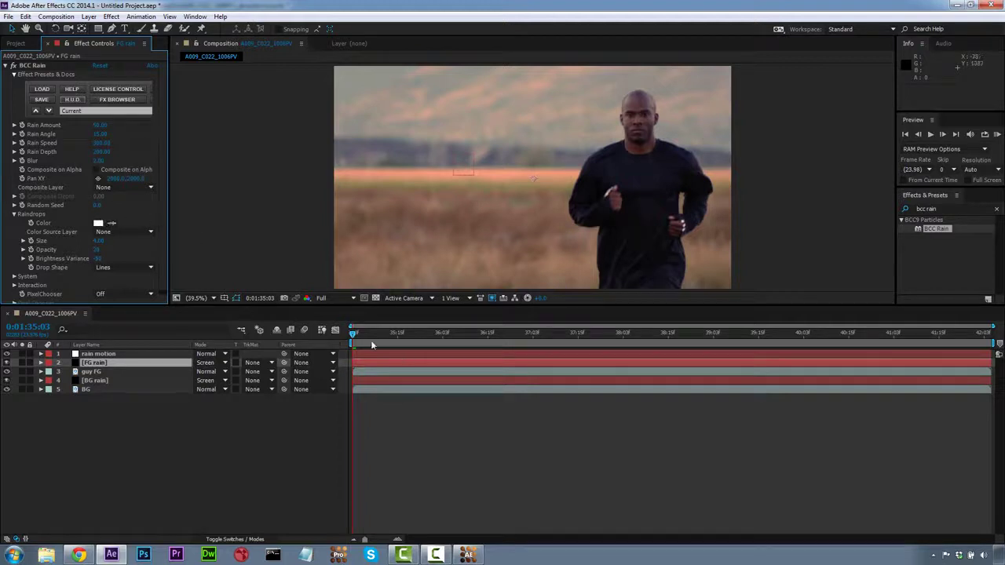
# - Parent the FG rain layer to the rain motion null and scrub the timeline to check the foreground rain
pyautogui.moveTo(372, 337); pyautogui.dragTo(305, 311)
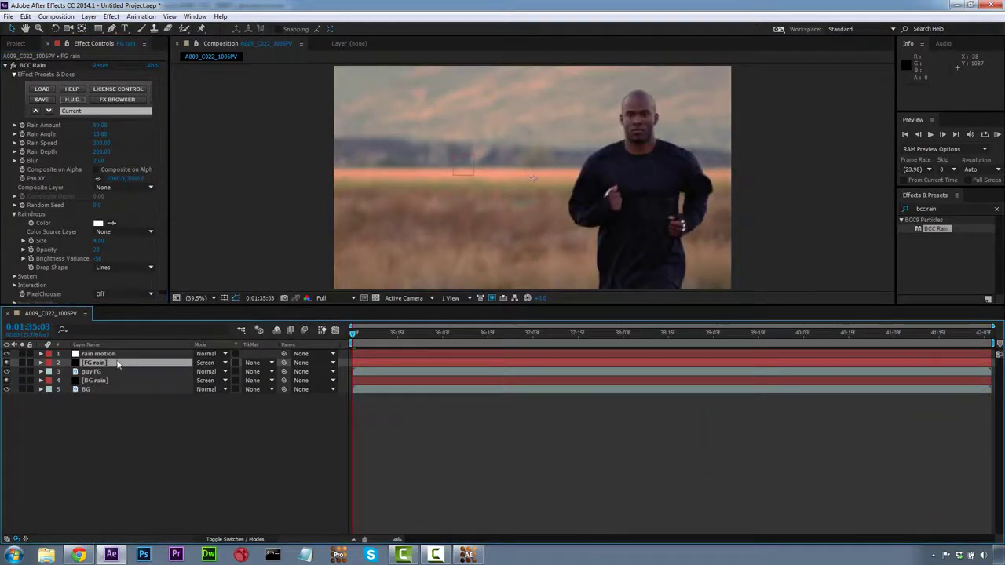
pyautogui.moveTo(283, 362); pyautogui.dragTo(115, 357)
pyautogui.moveTo(355, 336); pyautogui.dragTo(321, 330)
# - Apply BCC Rain to the BG rain layer and set its Rain Amount to 200
pyautogui.click(102, 380)
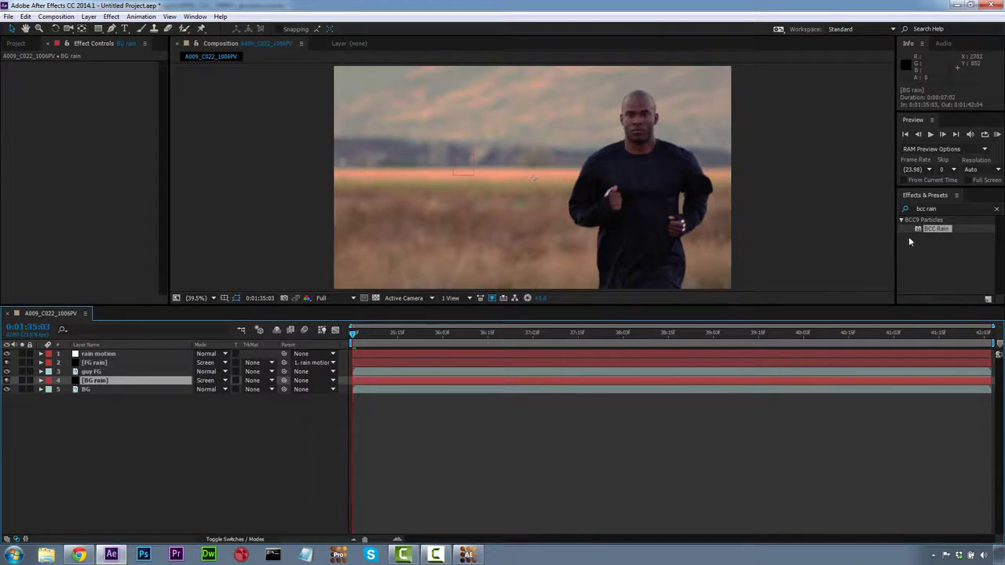
pyautogui.moveTo(916, 229); pyautogui.dragTo(100, 384)
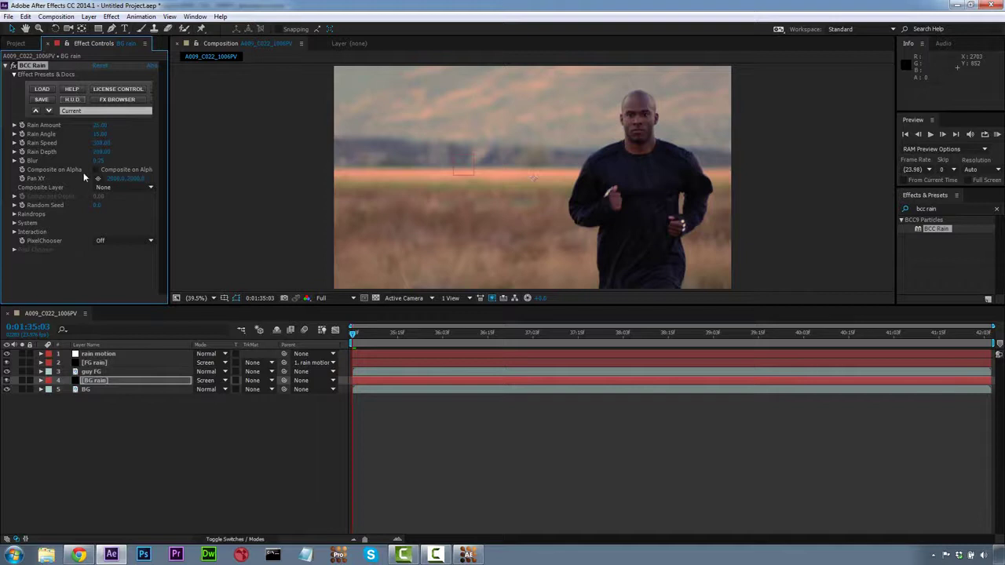
pyautogui.click(137, 131)
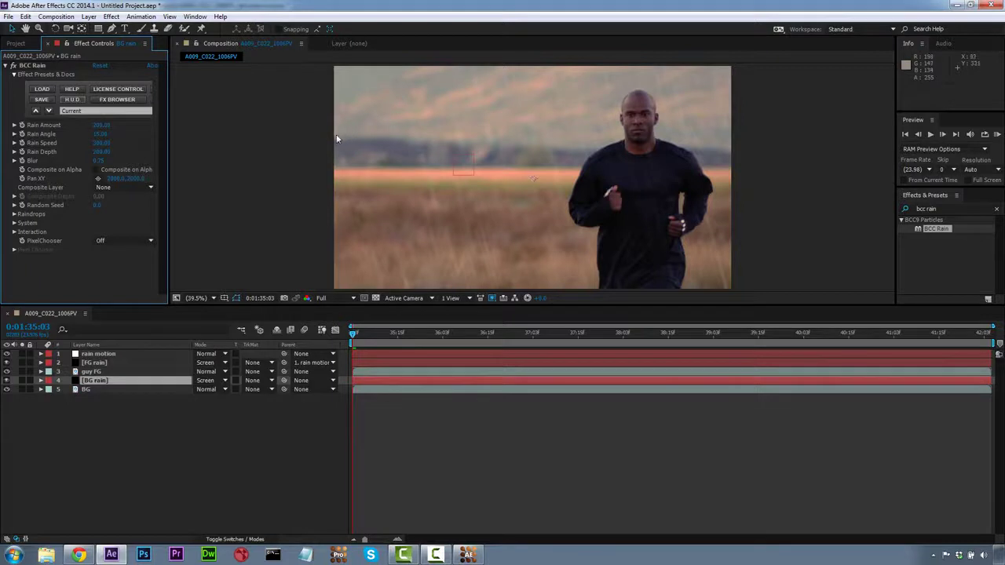
# - Set BG rain's Blur to 1 and its raindrop Size to 0.5
pyautogui.click(98, 160)
pyautogui.write('1')
pyautogui.press('Return')
pyautogui.click(14, 215)
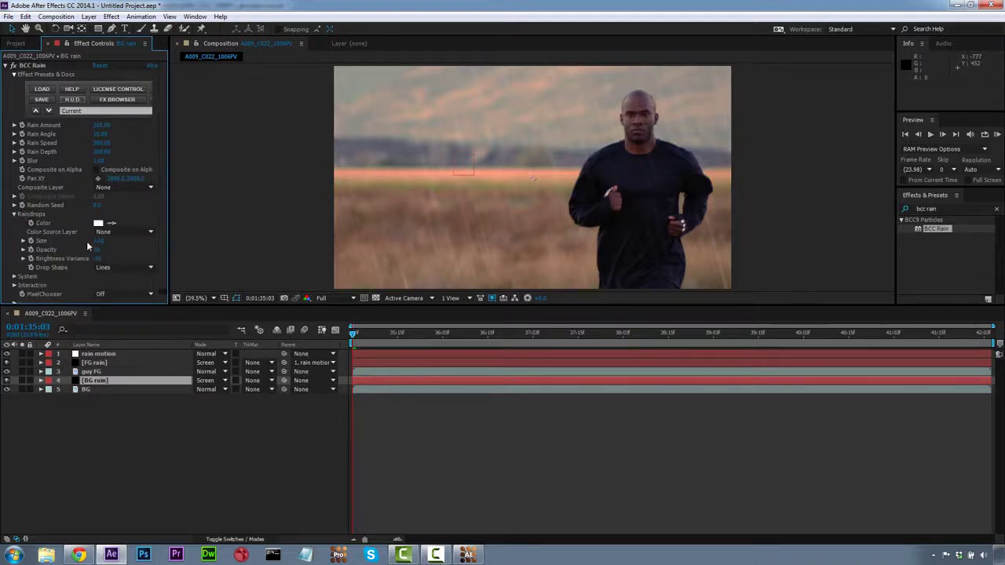
pyautogui.click(100, 243)
pyautogui.write('.5')
pyautogui.press('Return')
# - Scrub through the timeline to check both rain layers, return to the start and select the rain motion null
pyautogui.moveTo(354, 334); pyautogui.dragTo(951, 360)
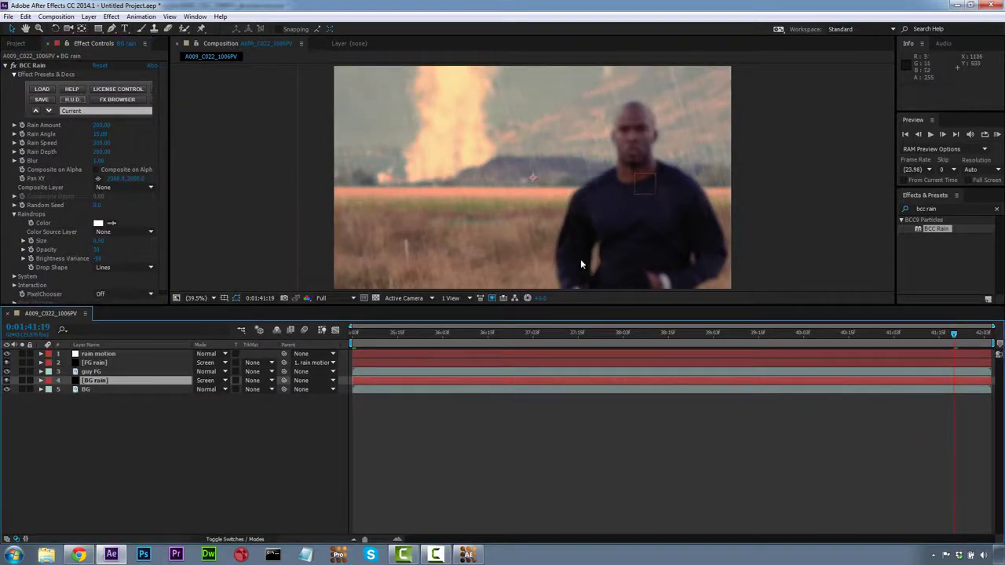
pyautogui.moveTo(953, 338); pyautogui.dragTo(209, 372)
pyautogui.click(125, 354)
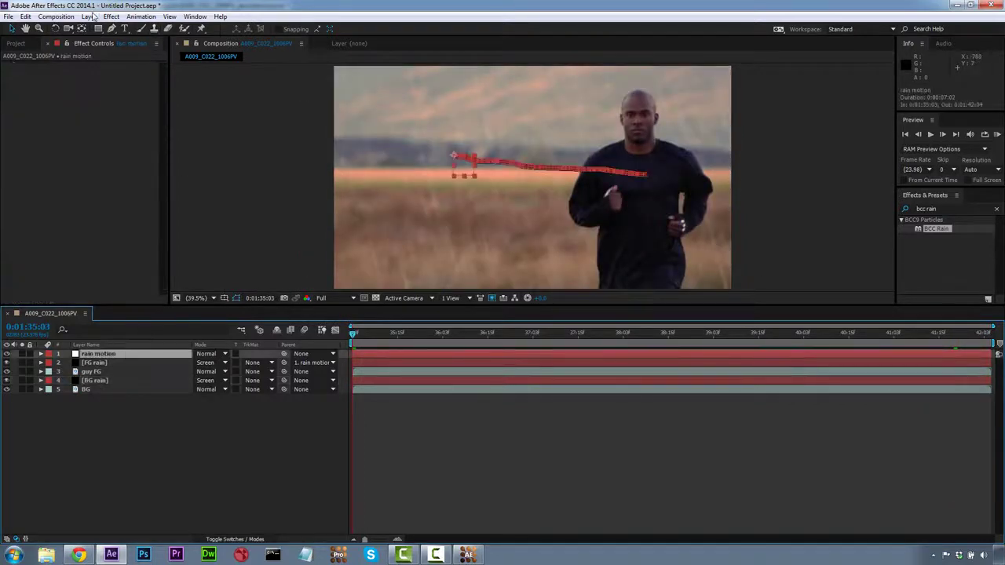
# - Create a new adjustment layer above the rain motion null
pyautogui.click(88, 16)
pyautogui.moveTo(103, 28)
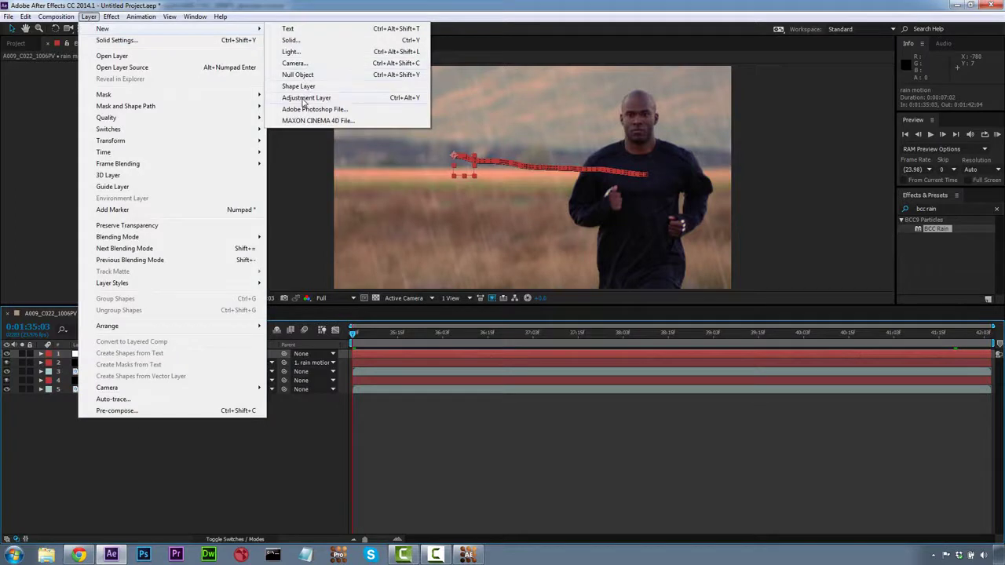
pyautogui.click(303, 100)
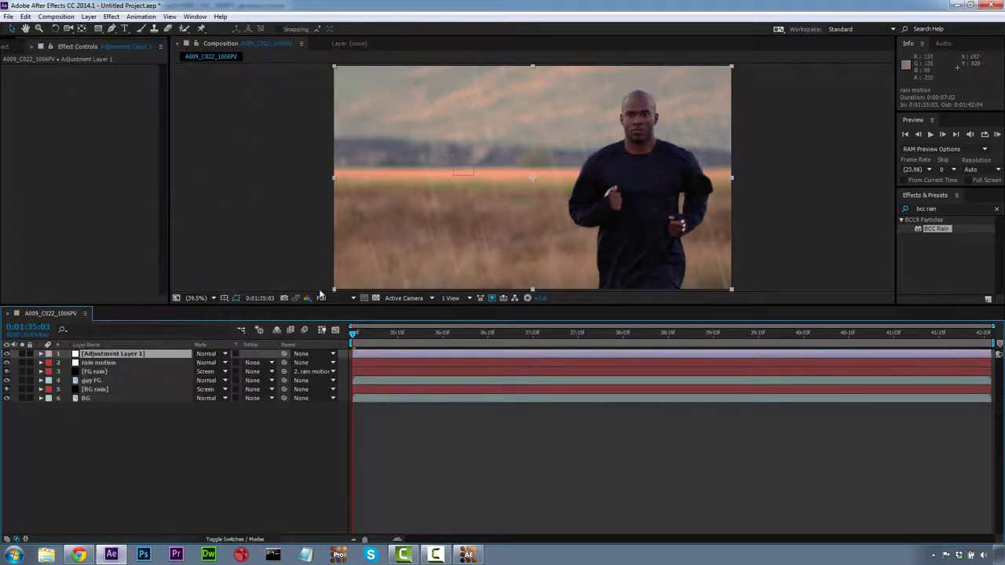
# - Search the effects for "bcc color" and apply BCC Color Correction to the adjustment layer
pyautogui.click(956, 230)
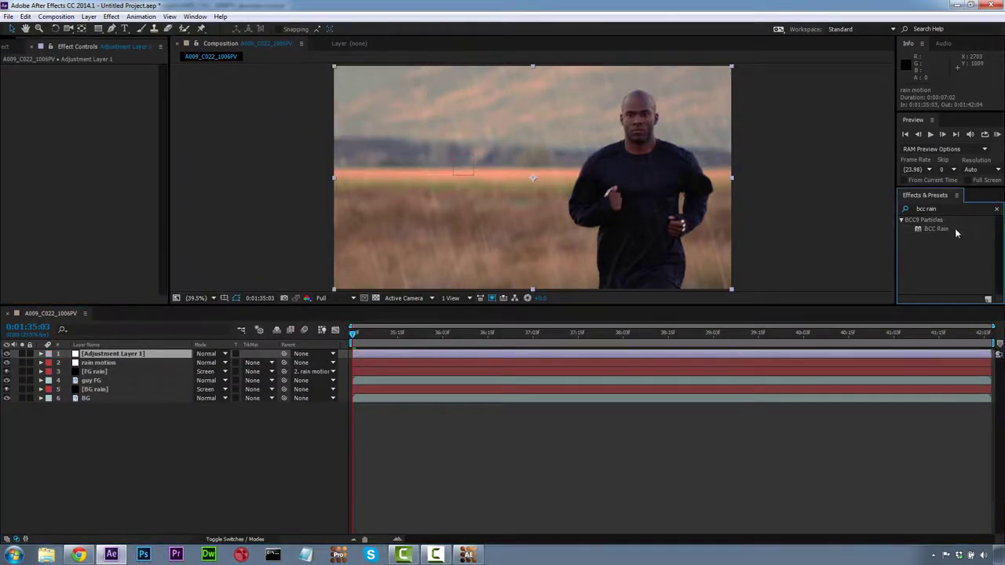
pyautogui.click(952, 208)
pyautogui.press('BackSpace')
pyautogui.press('BackSpace')
pyautogui.press('BackSpace')
pyautogui.press('BackSpace')
pyautogui.write('color')
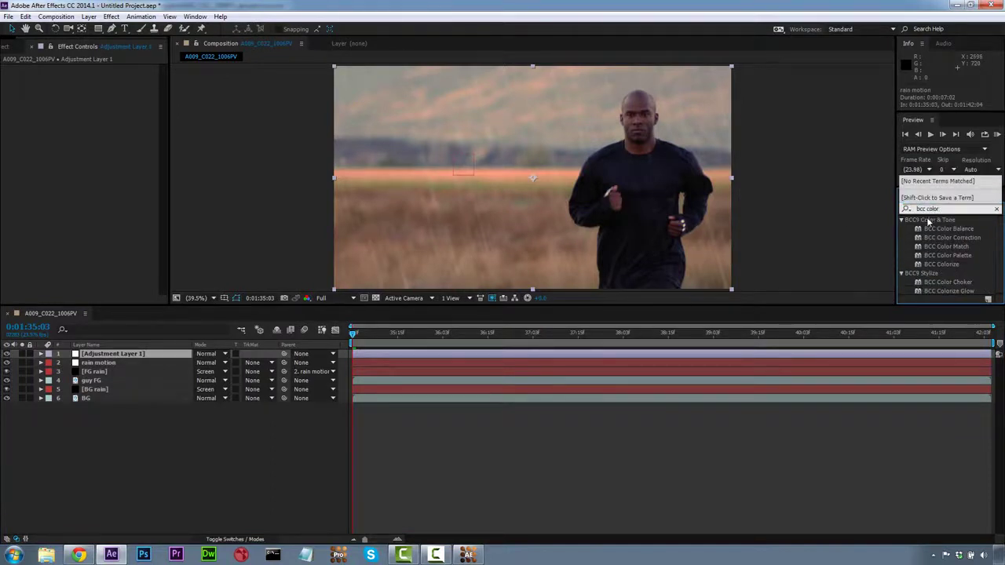
pyautogui.click(942, 238)
pyautogui.moveTo(930, 238); pyautogui.dragTo(322, 277)
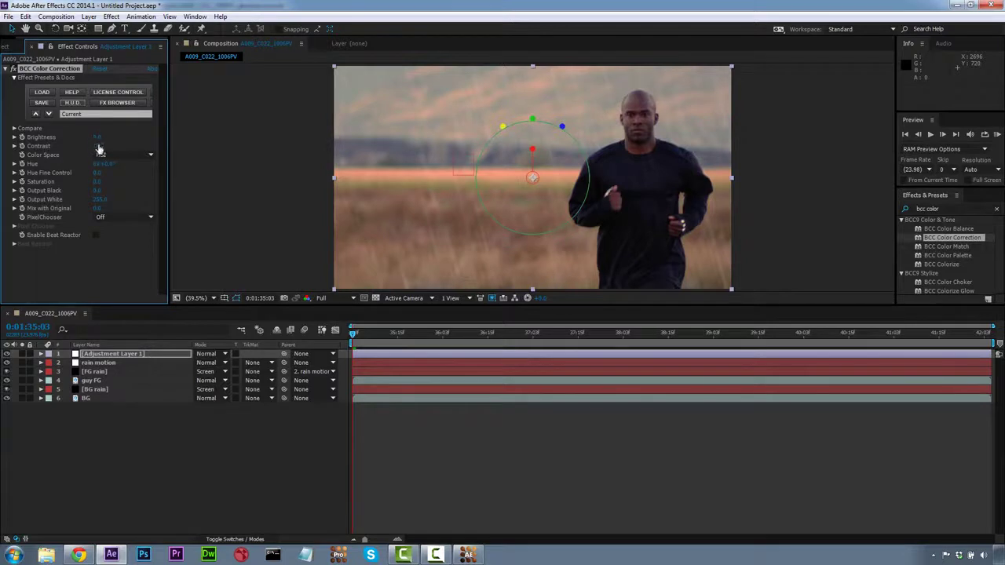
# - Set the color correction's Contrast to -23, Hue to about -139° and Mix with Original to about 63, comparing with the layer hidden
pyautogui.moveTo(96, 146); pyautogui.dragTo(88, 147)
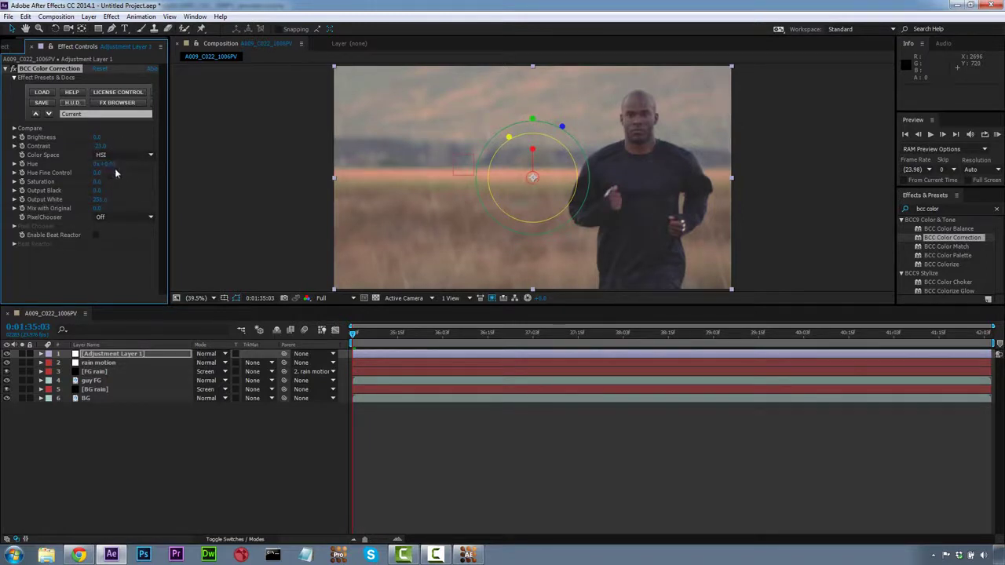
pyautogui.moveTo(110, 169); pyautogui.dragTo(73, 163)
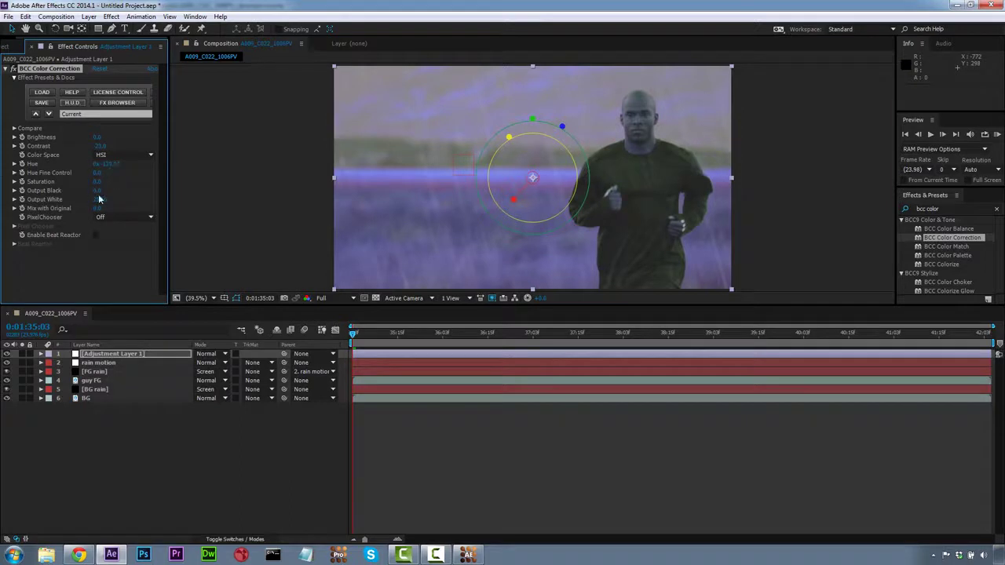
pyautogui.moveTo(98, 191); pyautogui.dragTo(94, 191)
pyautogui.moveTo(98, 190); pyautogui.dragTo(106, 191)
pyautogui.moveTo(98, 208); pyautogui.dragTo(105, 208)
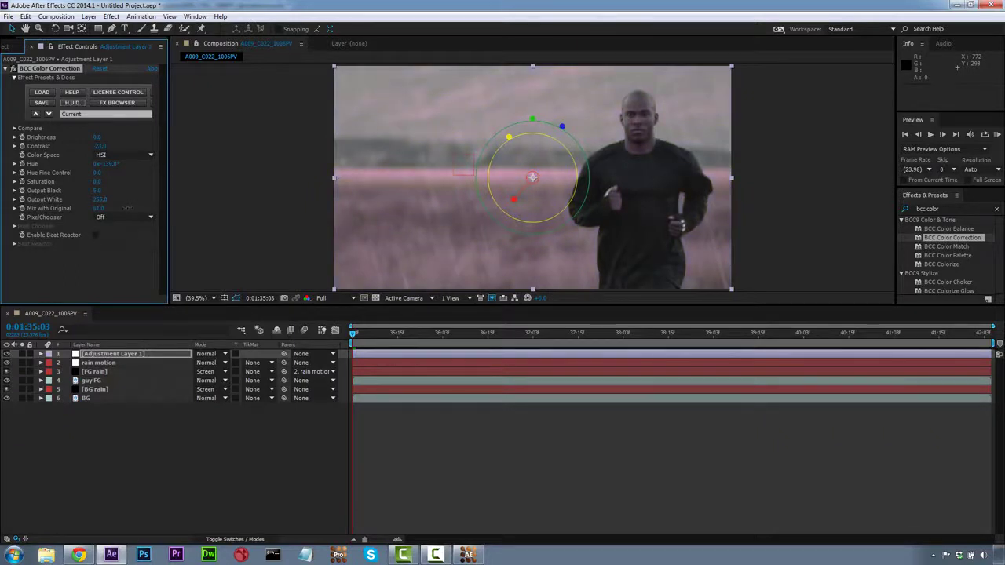
pyautogui.click(8, 354)
pyautogui.click(8, 354)
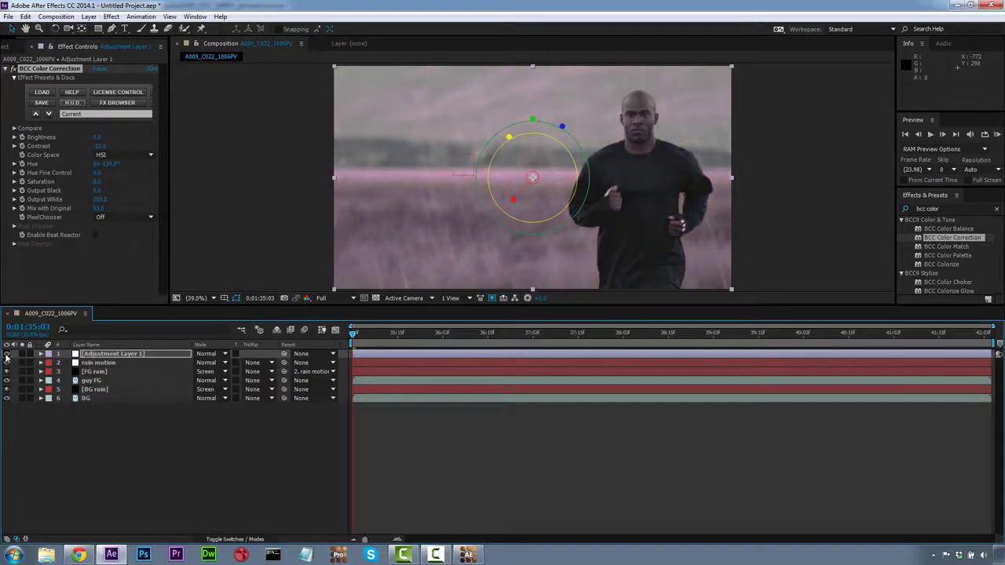
# - Set the color correction's Hue to about -167° and compare the image with the adjustment layer hidden and shown
pyautogui.moveTo(107, 164); pyautogui.dragTo(132, 172)
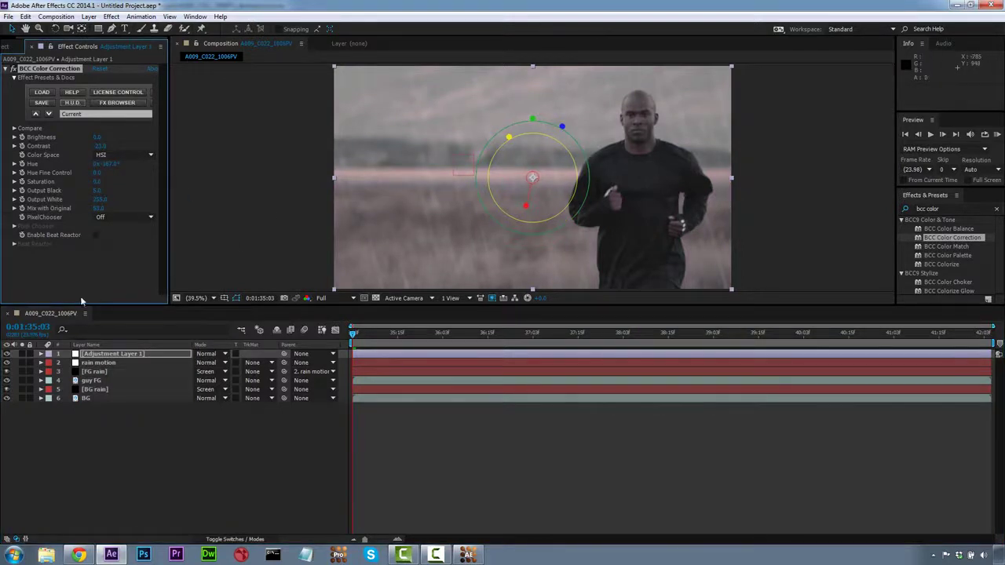
pyautogui.click(7, 354)
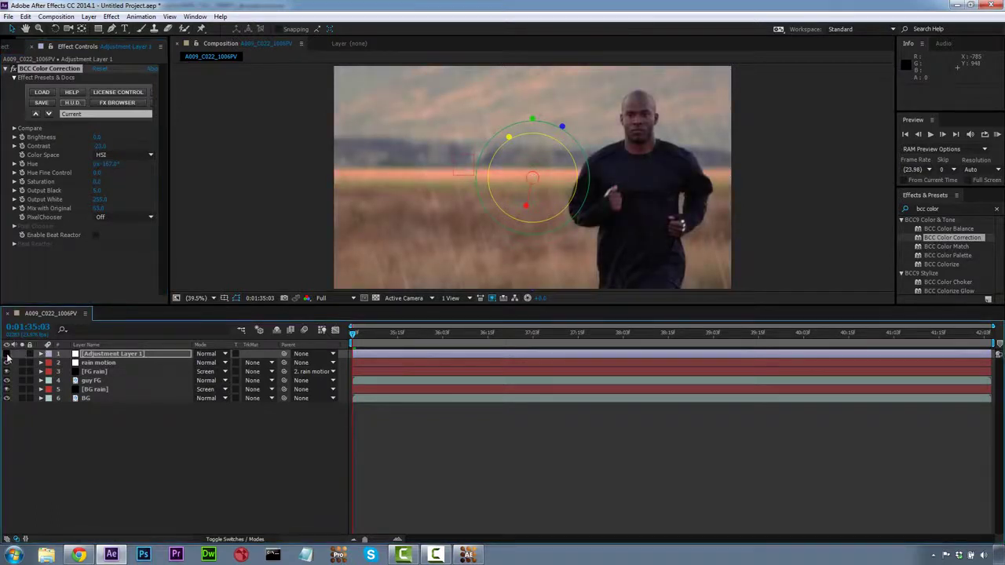
pyautogui.click(7, 354)
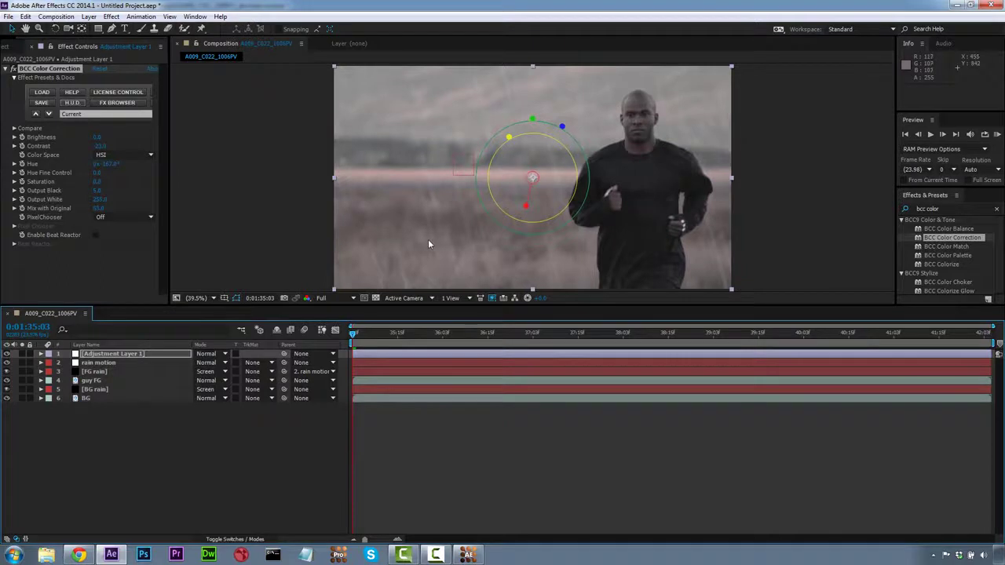
# - Add the A009_C022_1006PV composition to the render queue and open its output destination
pyautogui.click(60, 21)
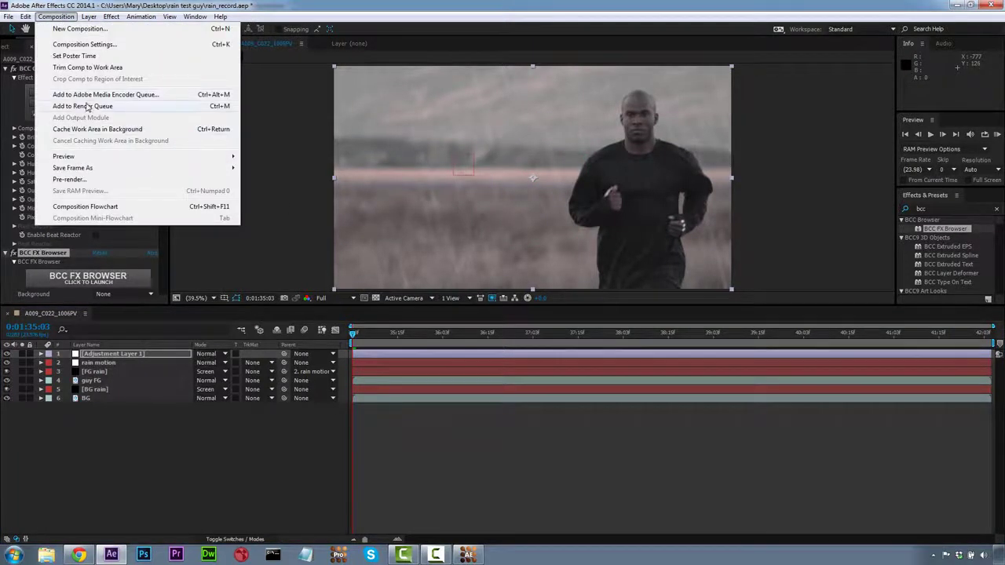
pyautogui.click(85, 106)
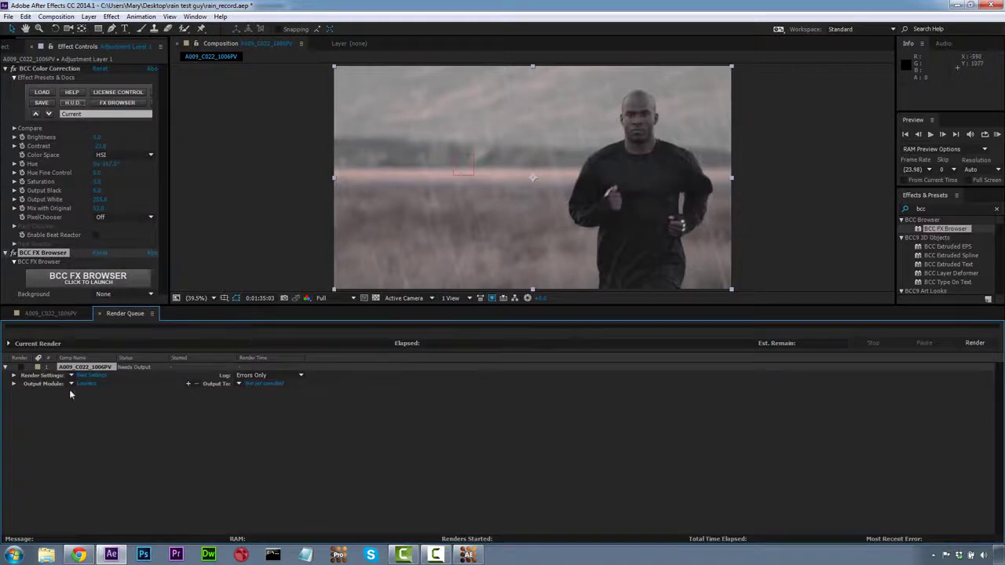
pyautogui.click(267, 383)
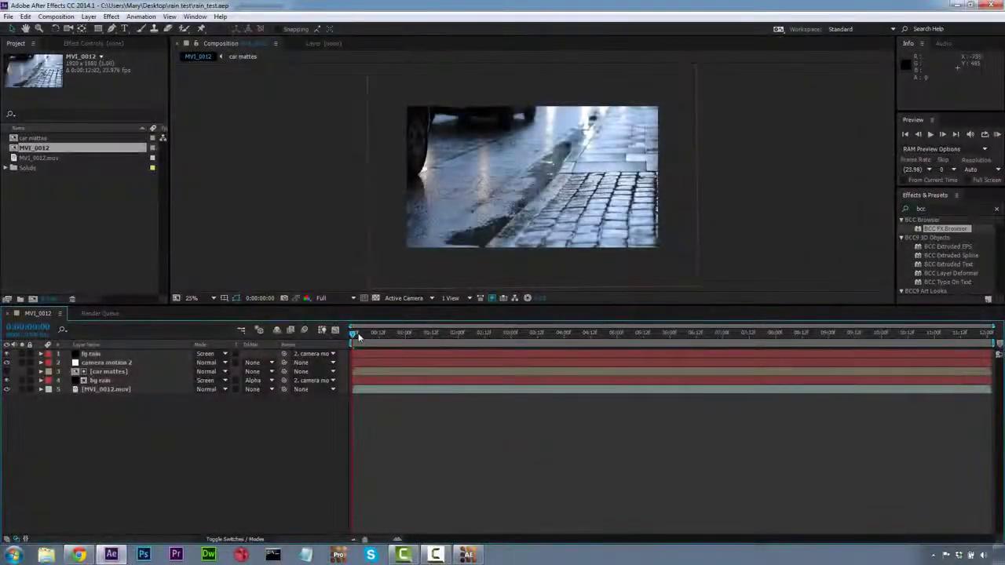
# - Preview the rain in the MVI_0012 street composition from the start and scrub ahead to about 0:00:08:02
pyautogui.moveTo(354, 336); pyautogui.dragTo(313, 338)
pyautogui.press('KP_0')
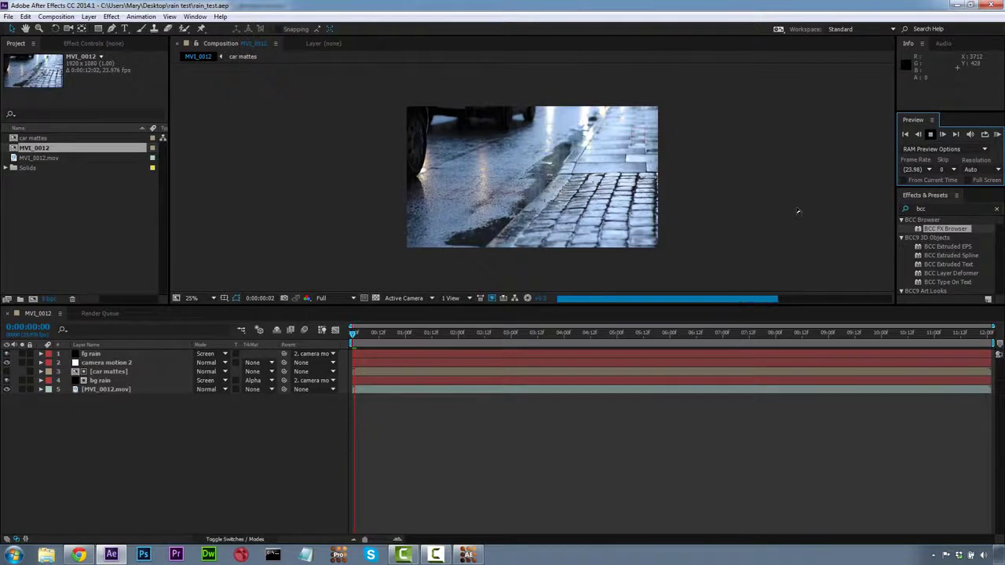
pyautogui.press('space')
pyautogui.moveTo(396, 338); pyautogui.dragTo(790, 350)
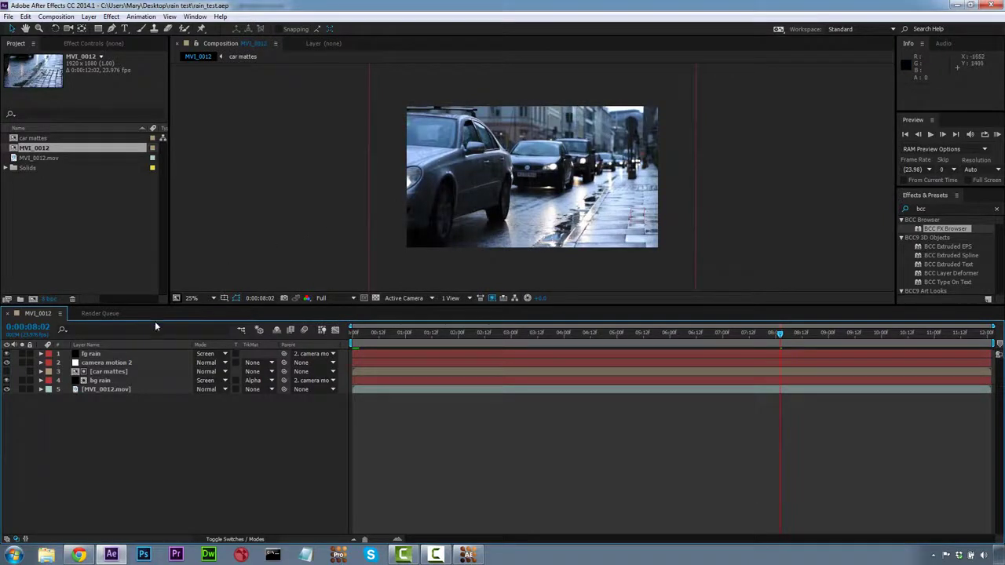
# - Open the car mattes precomp, select car matte 2 and preview how the mattes move from the start of the timeline
pyautogui.click(109, 372)
pyautogui.doubleClick(111, 371)
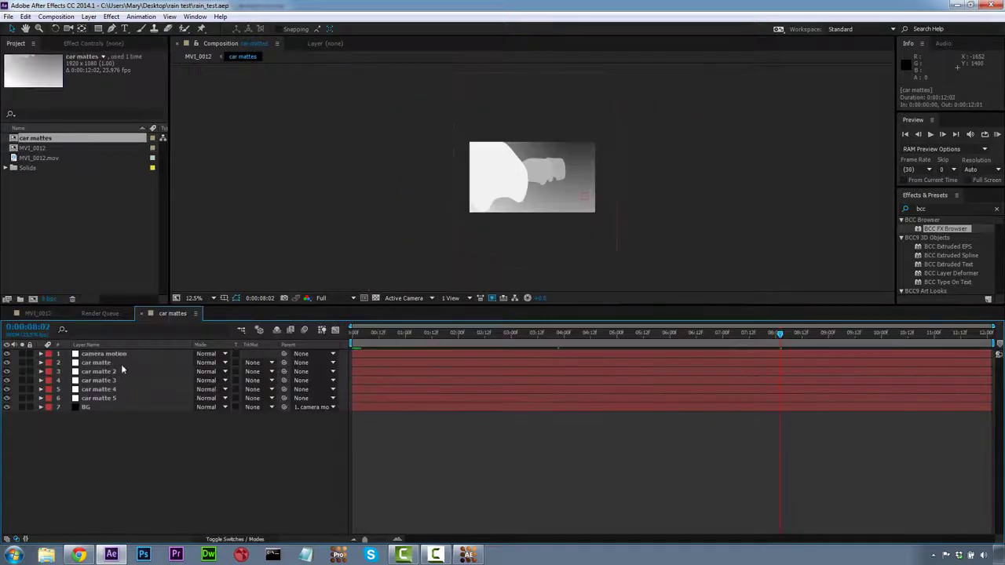
pyautogui.click(100, 374)
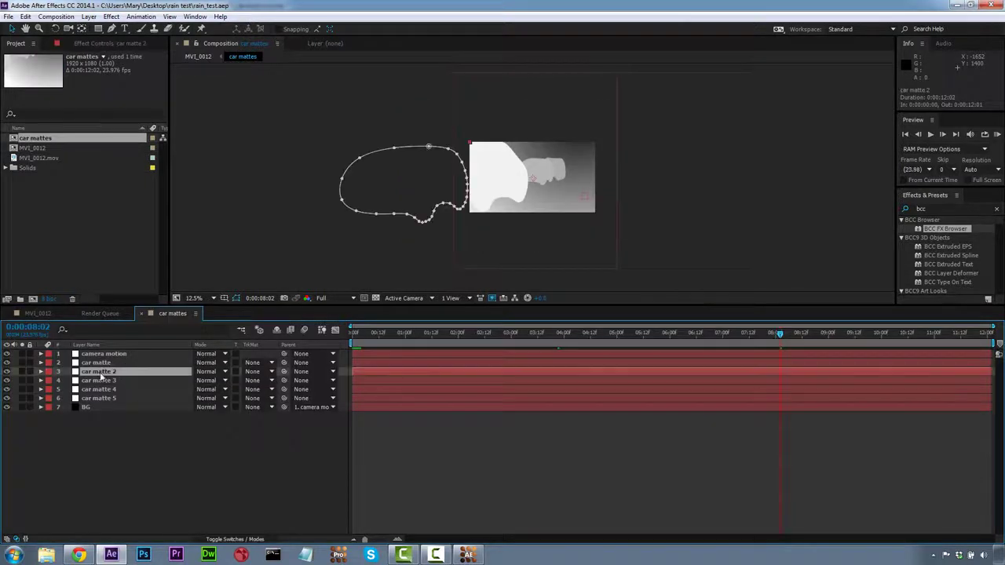
pyautogui.moveTo(395, 334); pyautogui.dragTo(332, 324)
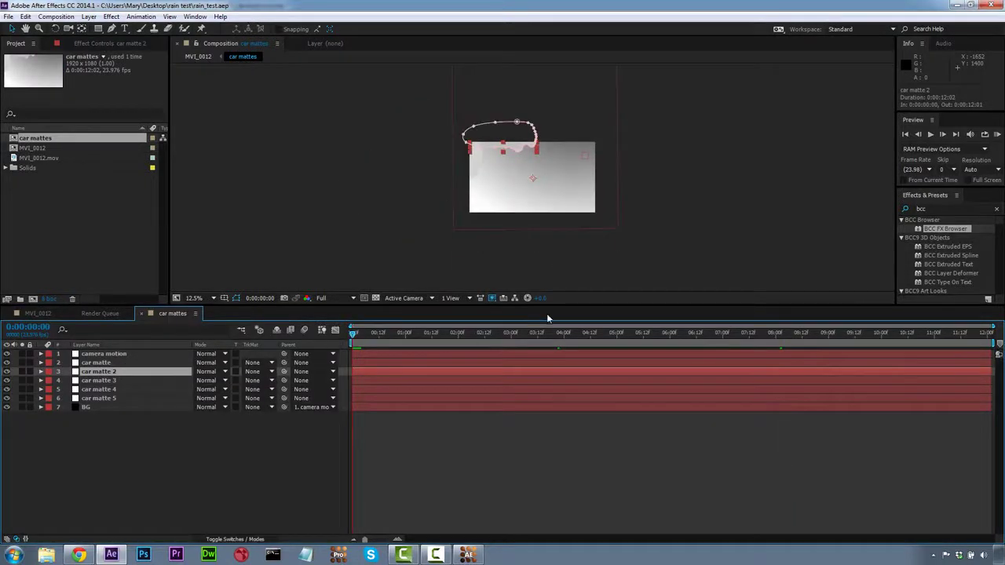
pyautogui.click(930, 135)
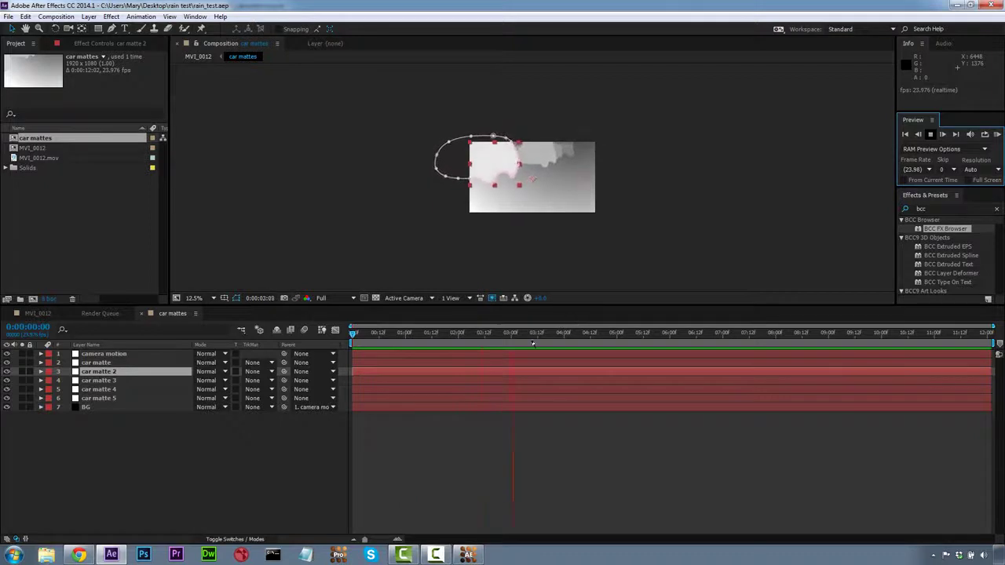
pyautogui.press('space')
pyautogui.moveTo(538, 335); pyautogui.dragTo(343, 330)
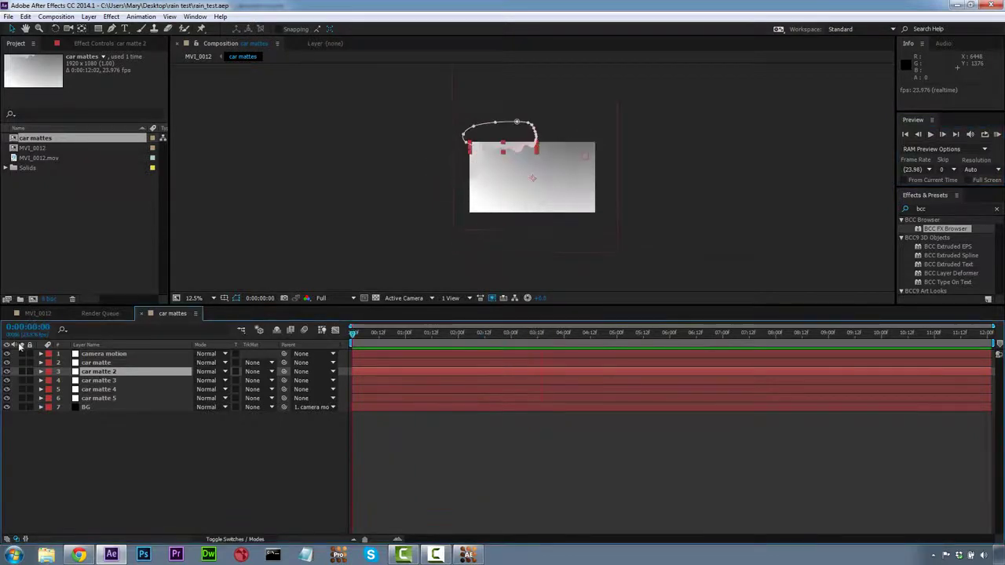
# - Return to the MVI_0012 composition and examine its bg rain and fg rain layers at the first frame
pyautogui.click(95, 316)
pyautogui.click(48, 315)
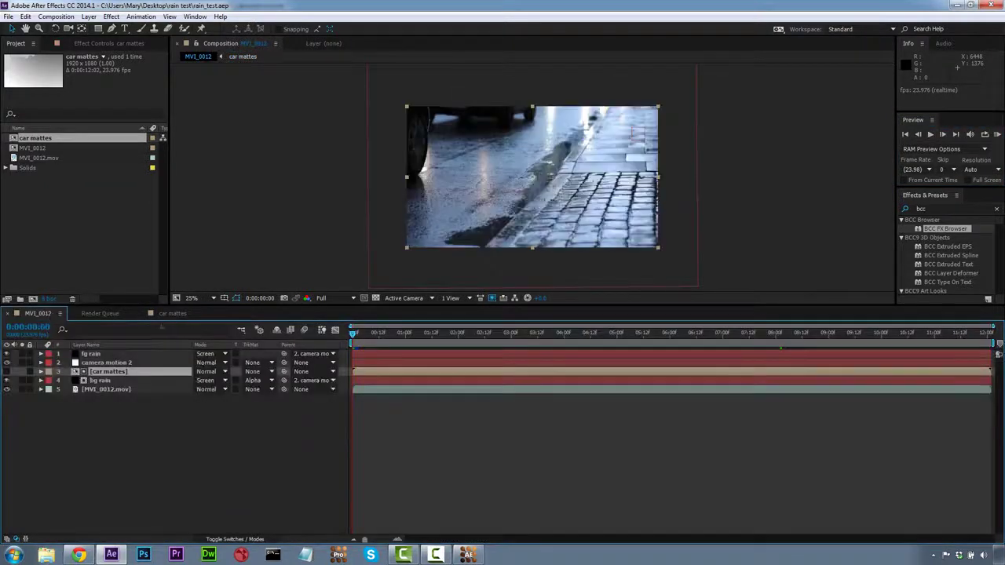
pyautogui.click(109, 355)
pyautogui.click(99, 380)
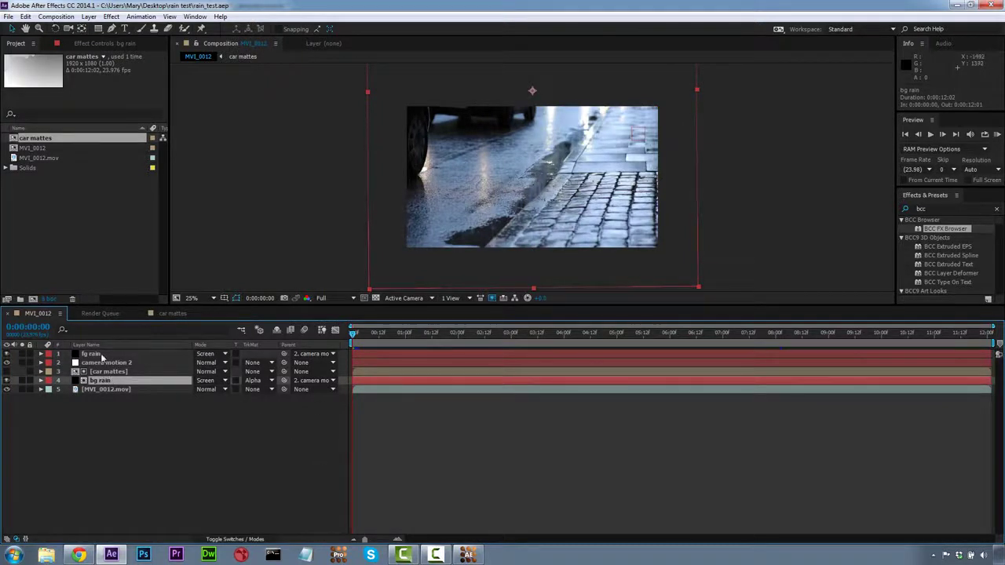
pyautogui.click(126, 354)
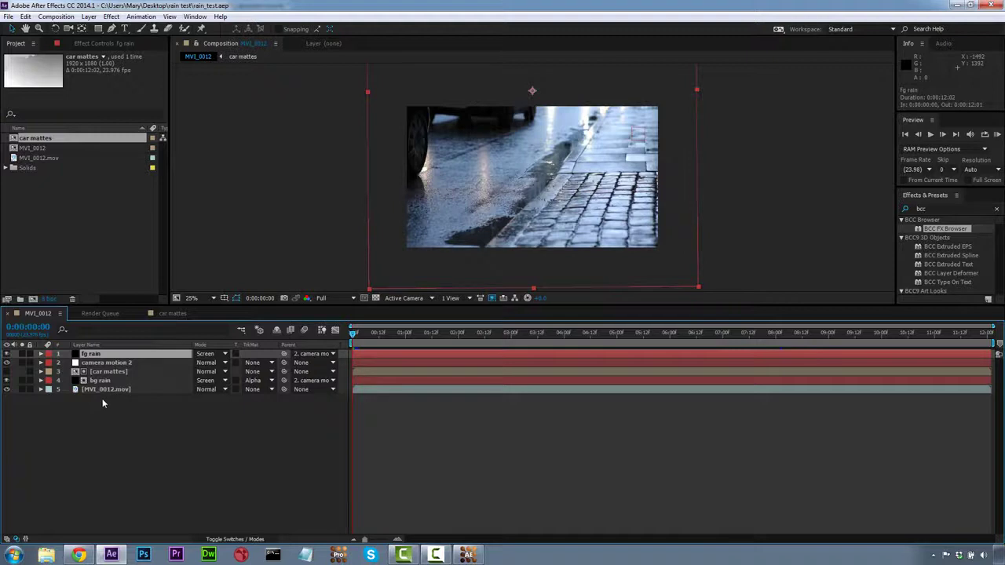
pyautogui.moveTo(354, 334); pyautogui.dragTo(281, 322)
# - Add the MVI_0012 composition to the render queue and render it to MVI_0012_recording.mov
pyautogui.click(56, 17)
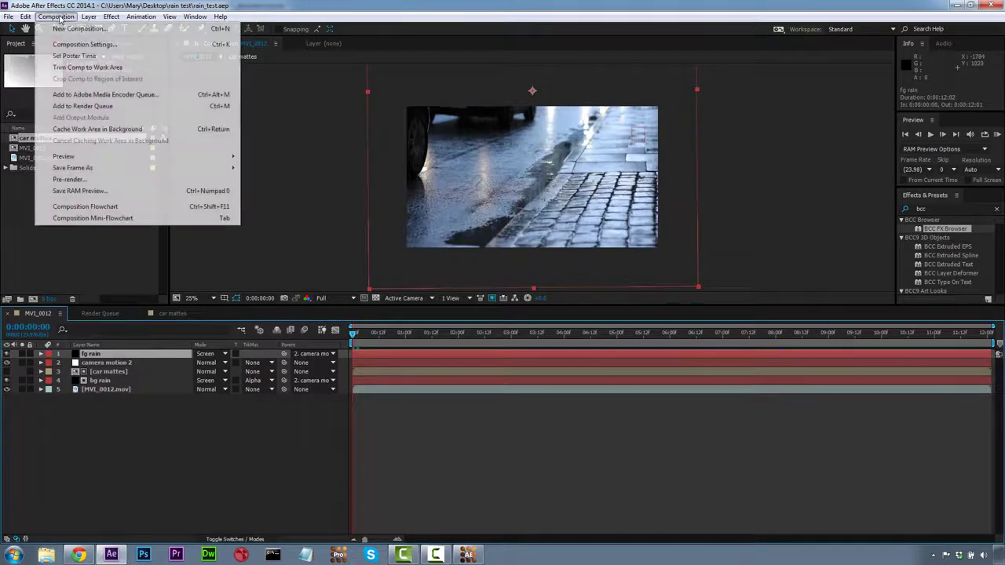
pyautogui.click(87, 105)
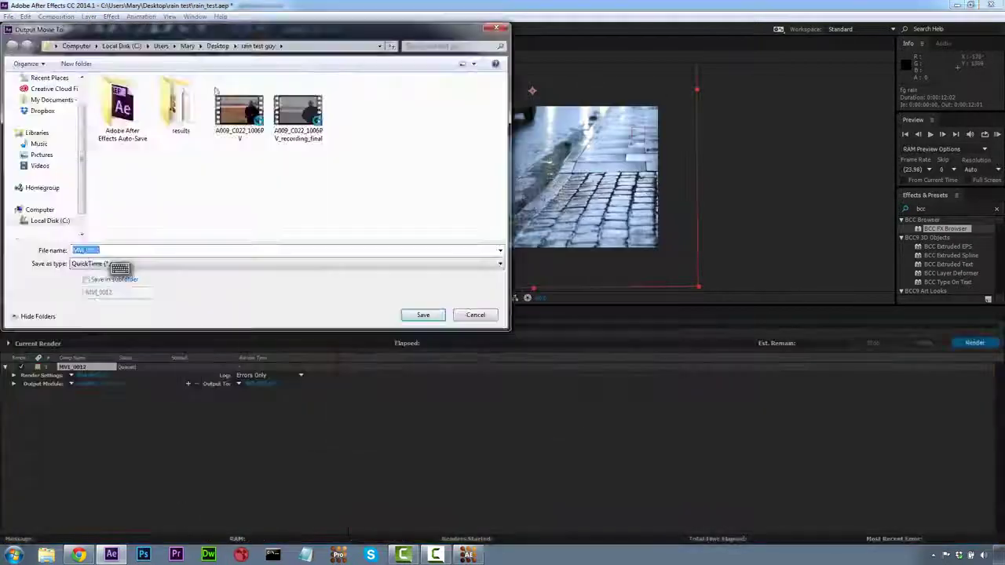
pyautogui.press('Return')
pyautogui.click(974, 343)
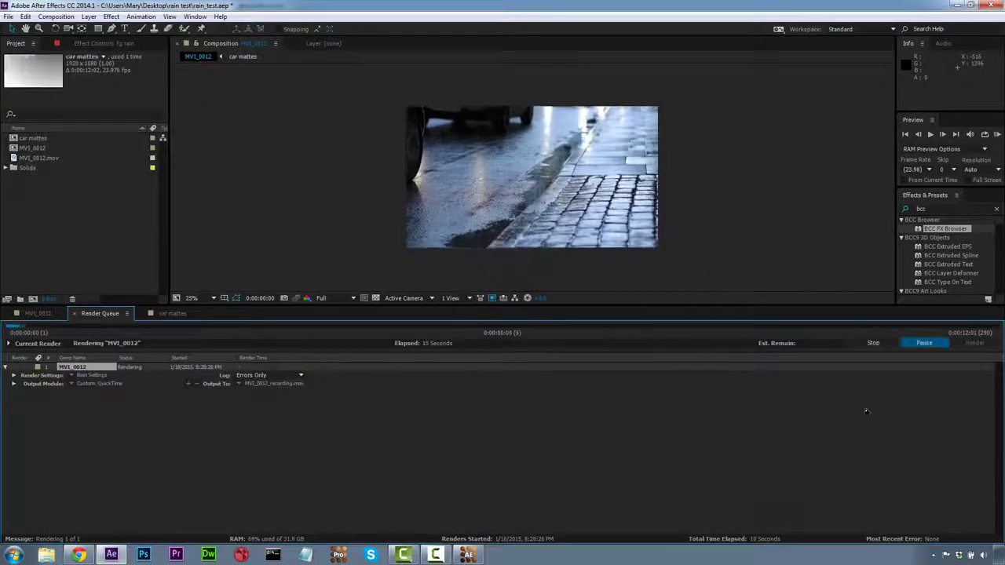